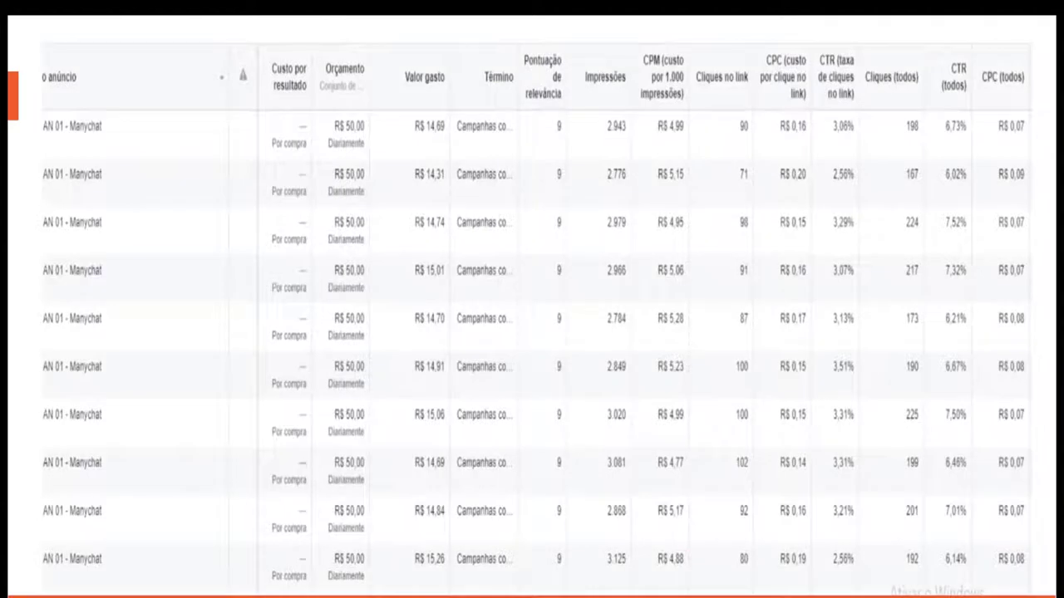
left_click_drag(779, 43, 834, 582)
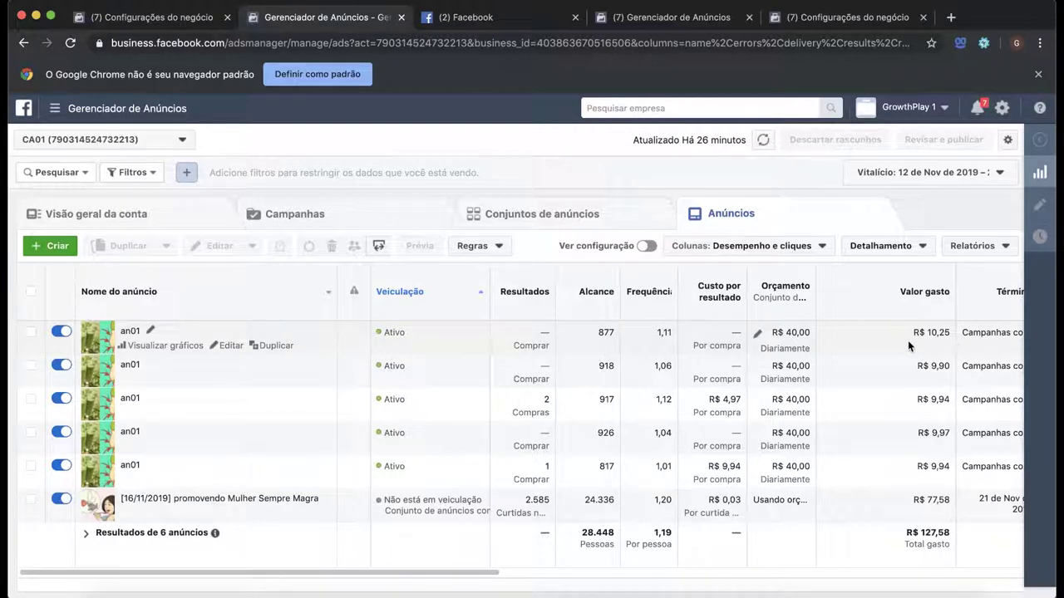
Step: Review the purchase results and amount spent for the an01 ads in account CA01
scroll(895, 375, "right", 2)
scroll(491, 575, "left", 2)
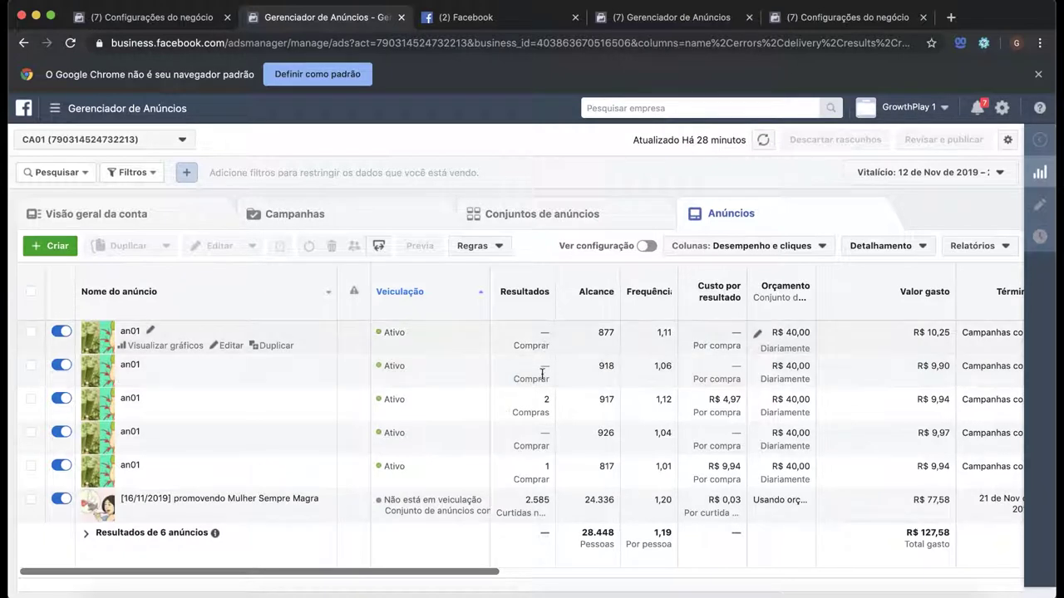
mouse_move(545, 470)
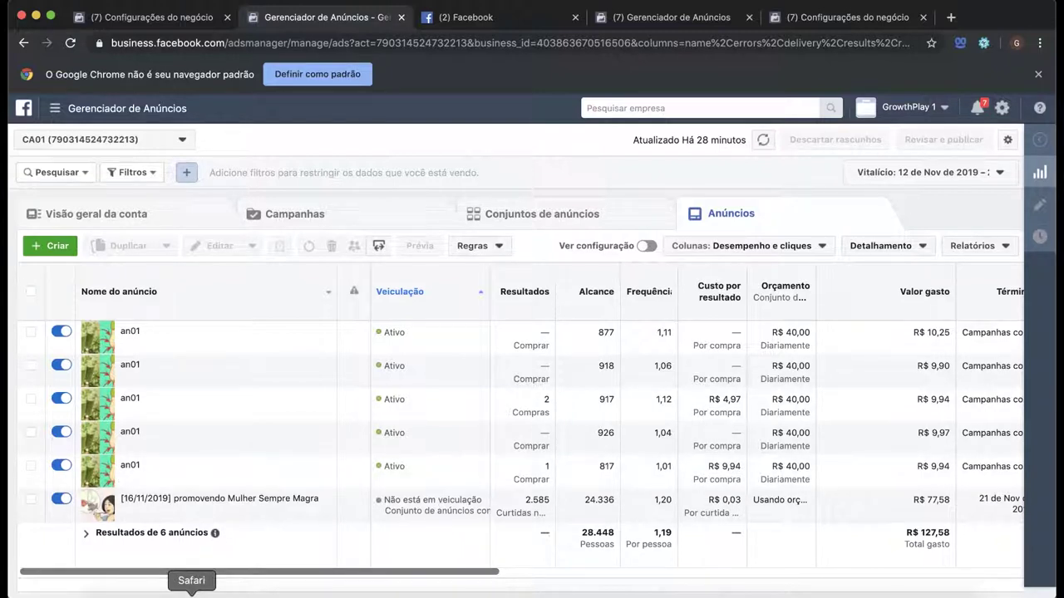
Step: Switch to Safari and search the Monetizze sales report for sales with status Completa, Finalizada or Aguardando pagamento
left_click(191, 596)
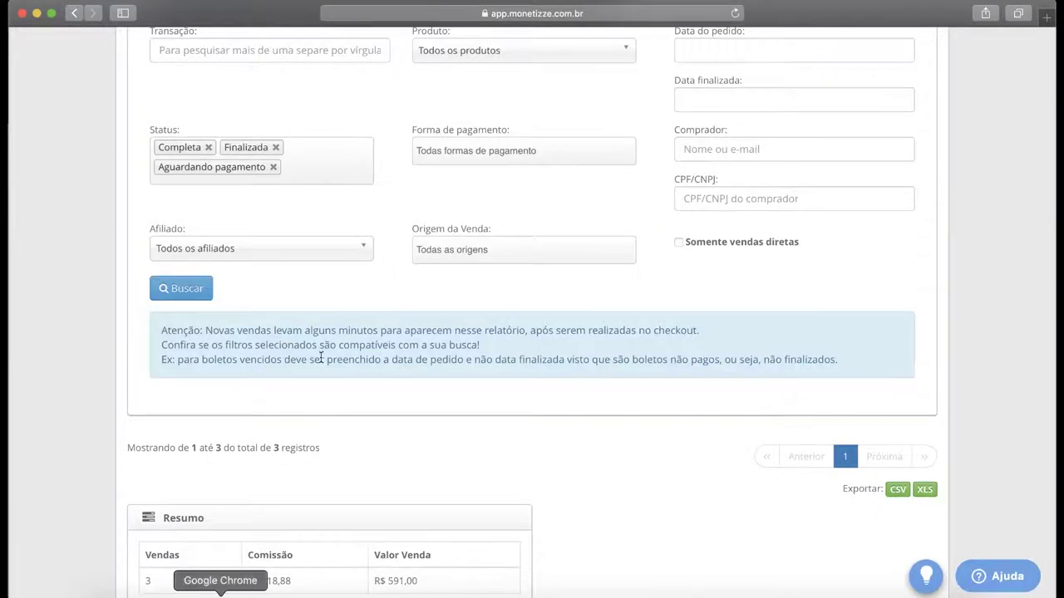
scroll(322, 272, "up", 5)
scroll(327, 295, "down", 2)
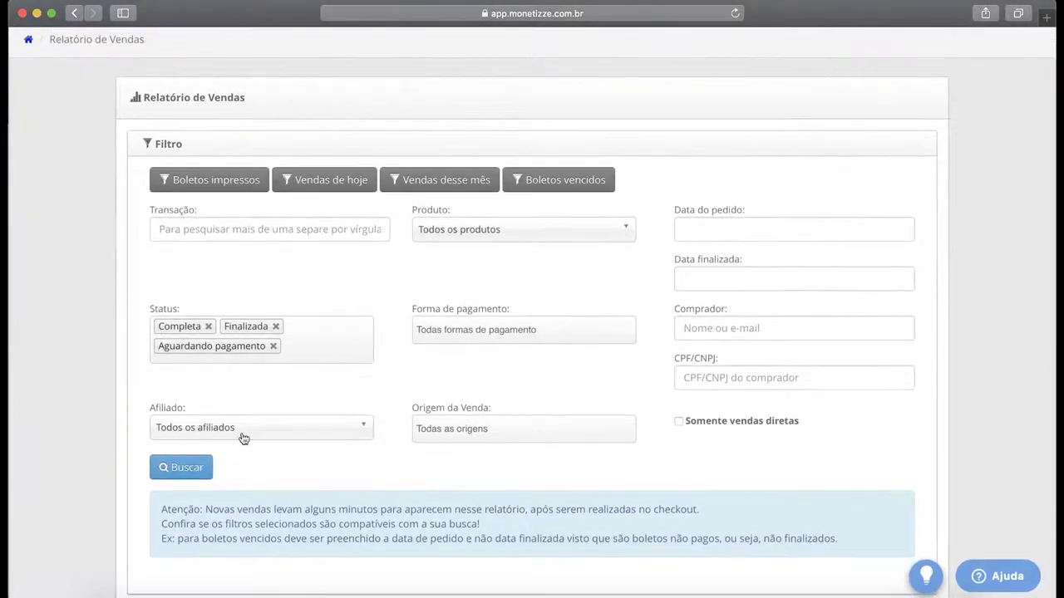
scroll(240, 437, "up", 2)
scroll(228, 458, "down", 4)
left_click(186, 361)
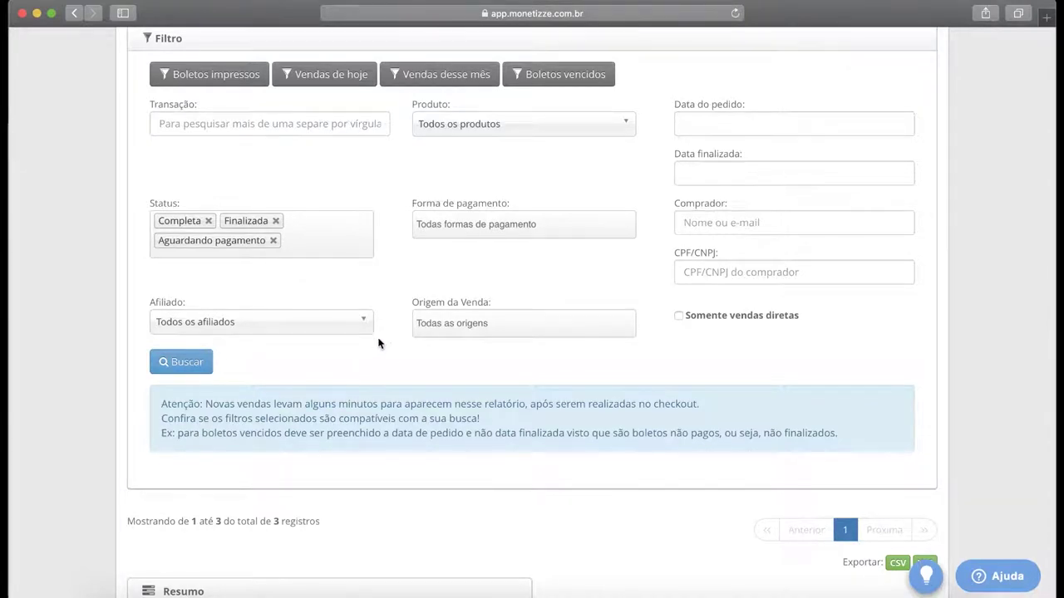
scroll(378, 343, "down", 2)
scroll(390, 346, "down", 4)
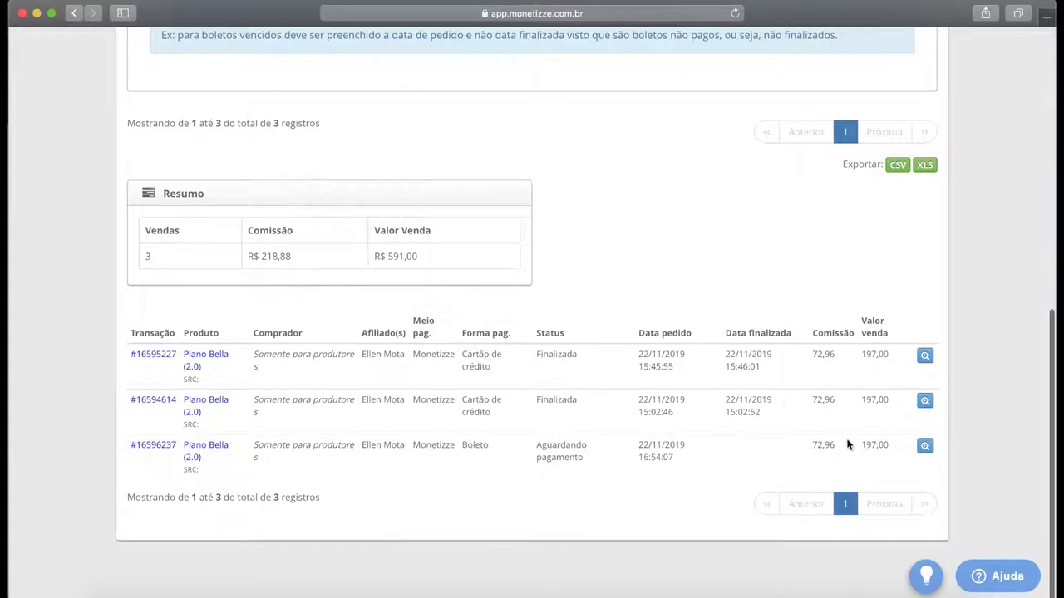
Step: Examine the payment method and commission of each listed sale, plus the total commission in the summary
left_click_drag(813, 447, 836, 449)
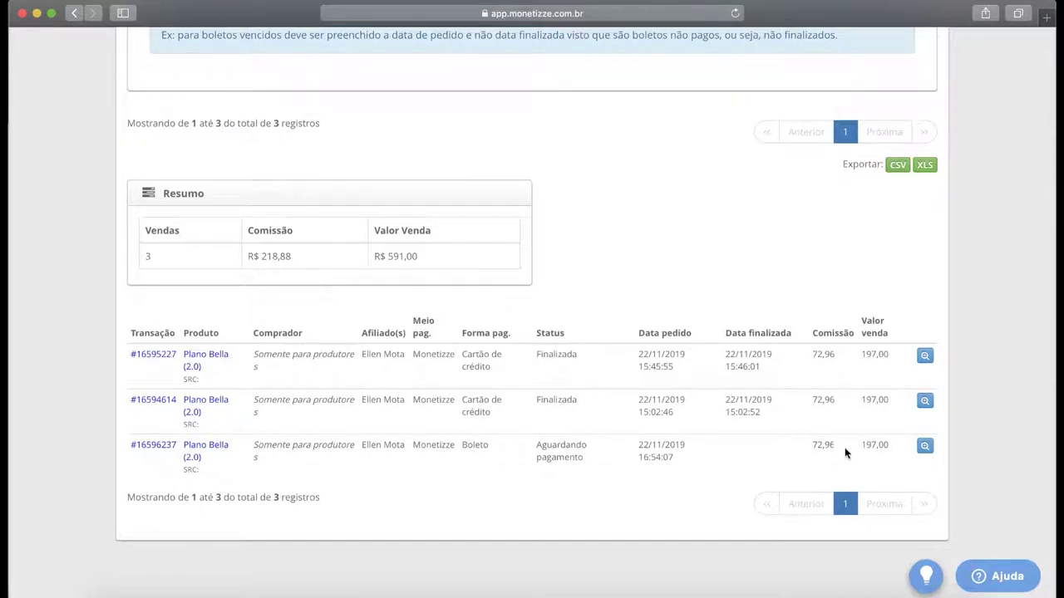
left_click(837, 447)
left_click(835, 447)
double_click(837, 448)
double_click(475, 446)
left_click_drag(497, 415, 467, 358)
left_click(837, 407)
mouse_move(837, 407)
left_mouse_down()
mouse_move(807, 395)
mouse_move(834, 399)
left_mouse_up()
double_click(824, 400)
double_click(821, 355)
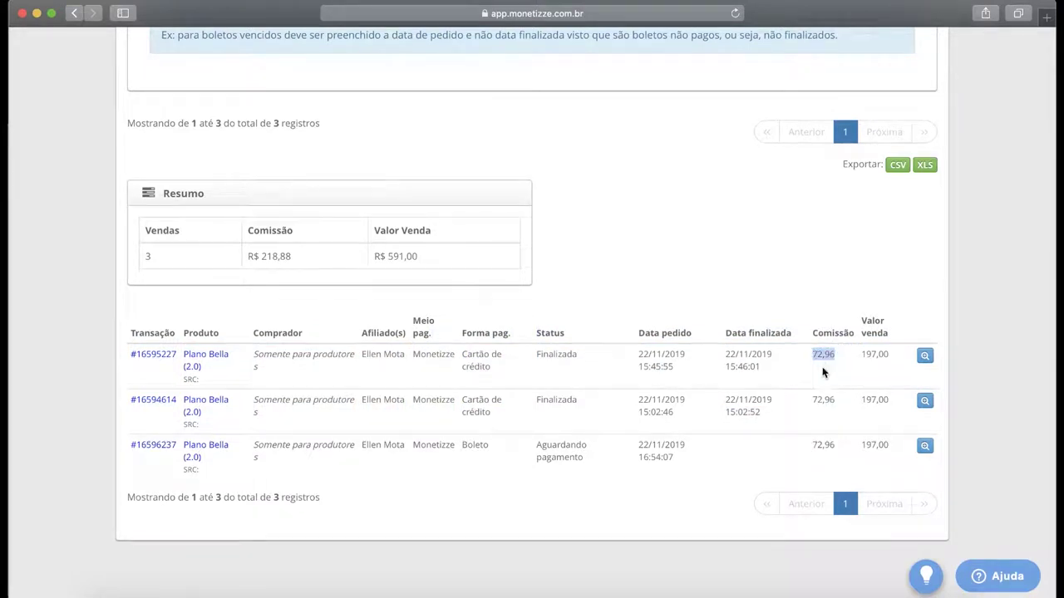
left_click_drag(294, 259, 246, 257)
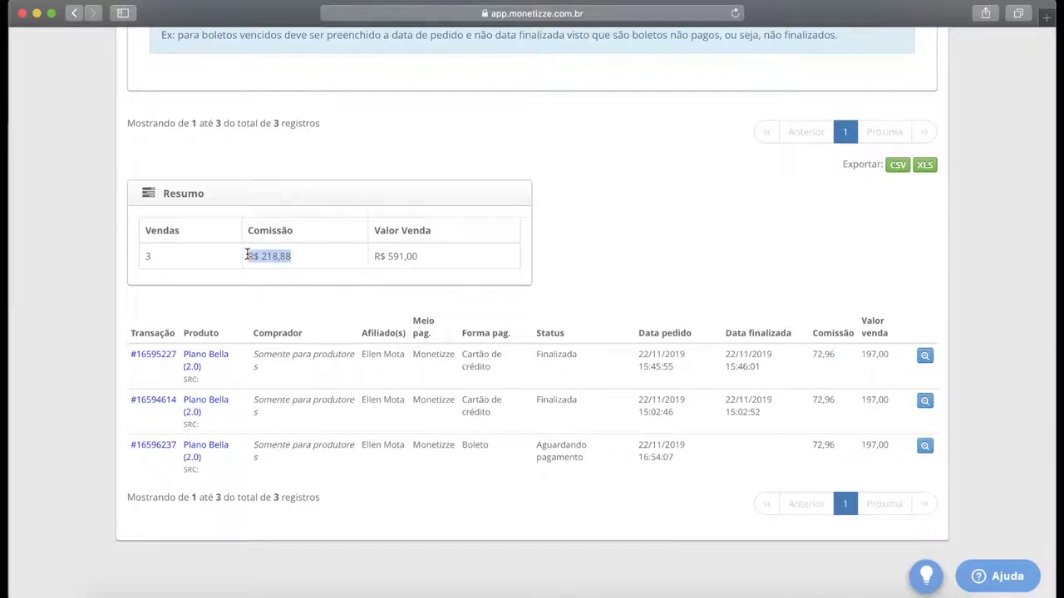
left_click(314, 265)
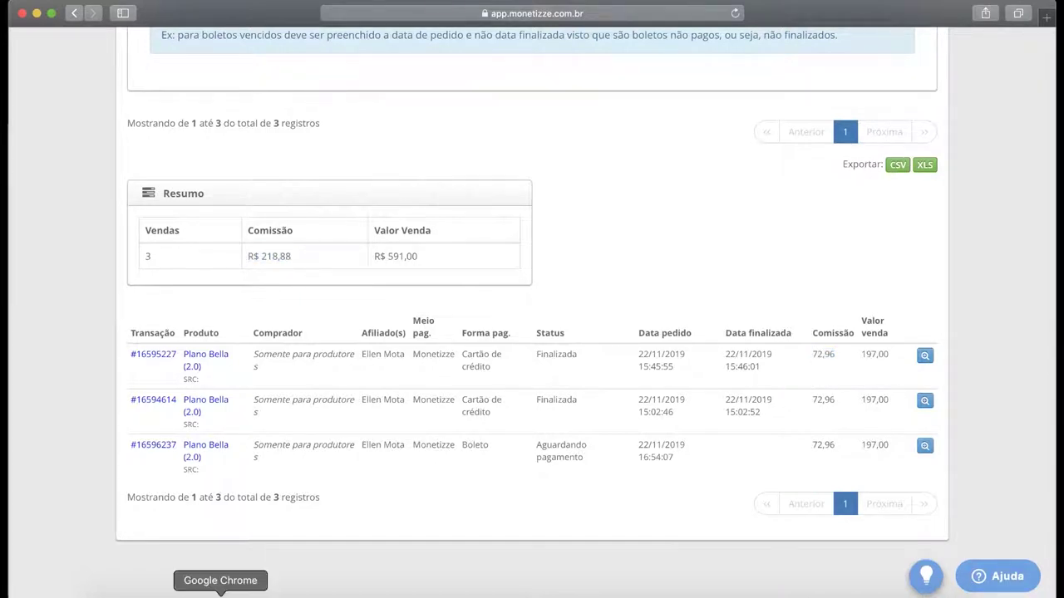
Step: Compare the an01 ads' results and spend in Chrome's Ads Manager with the commissions in Safari's Monetizze report
left_click(220, 592)
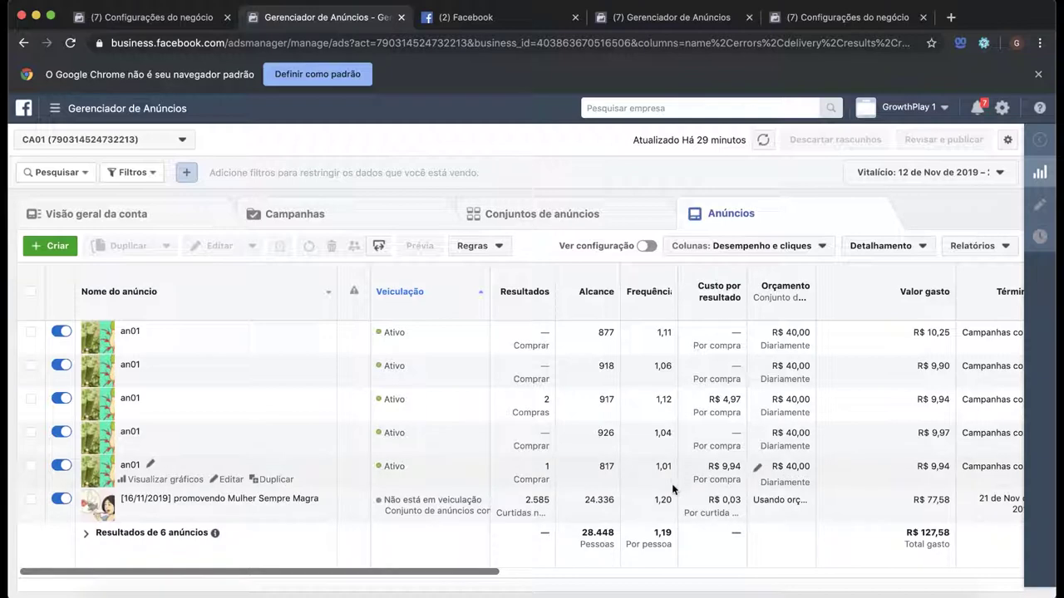
scroll(665, 490, "right", 2)
scroll(660, 492, "left", 2)
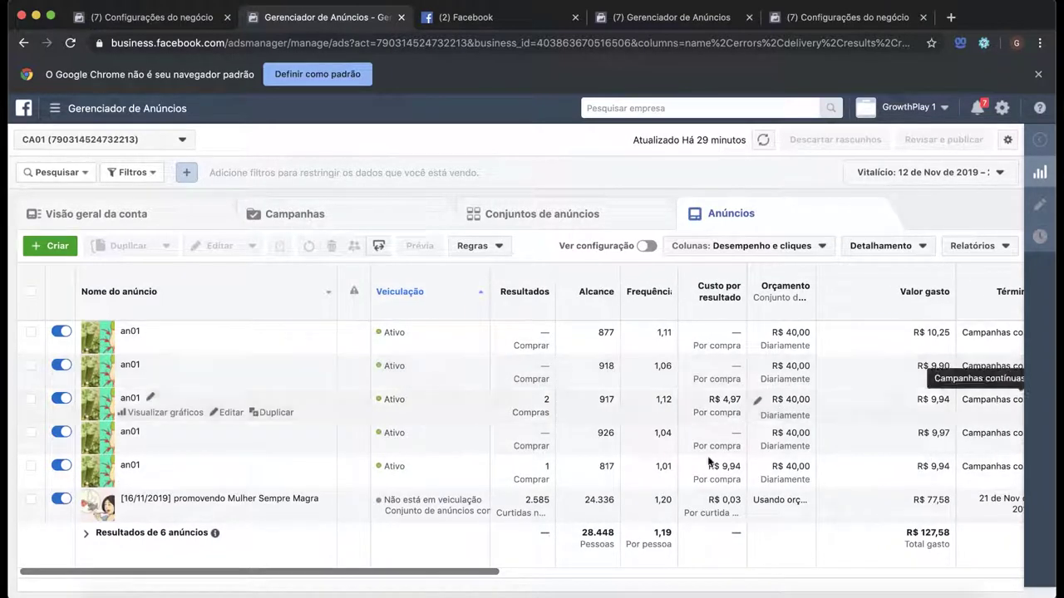
left_click_drag(487, 572, 484, 574)
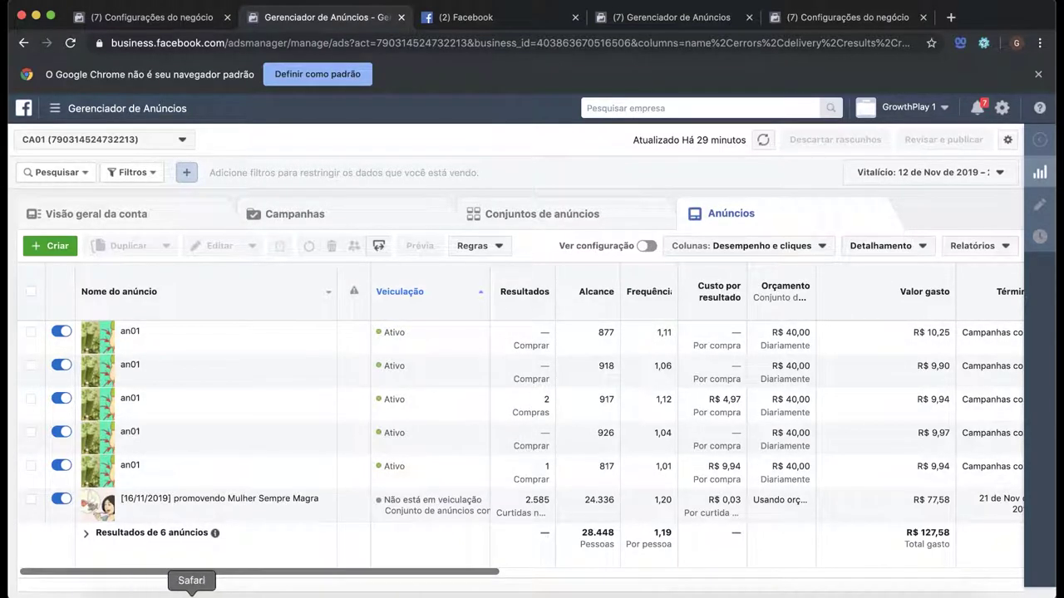
left_click(191, 594)
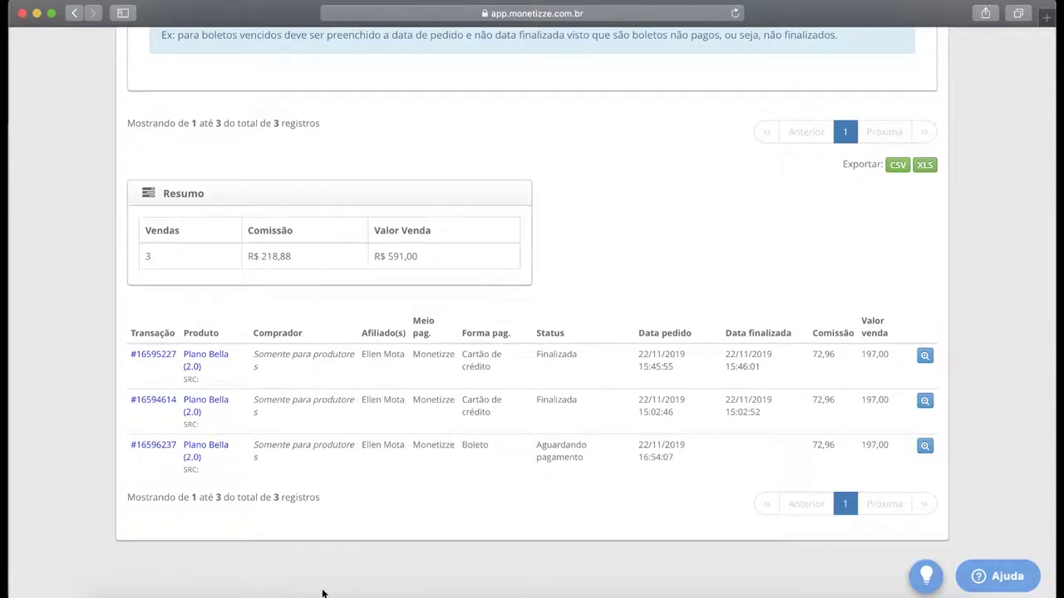
Step: Switch to Chrome and examine the ads' quality, engagement and conversion rankings, impressions, CPM and link clicks
left_click(249, 592)
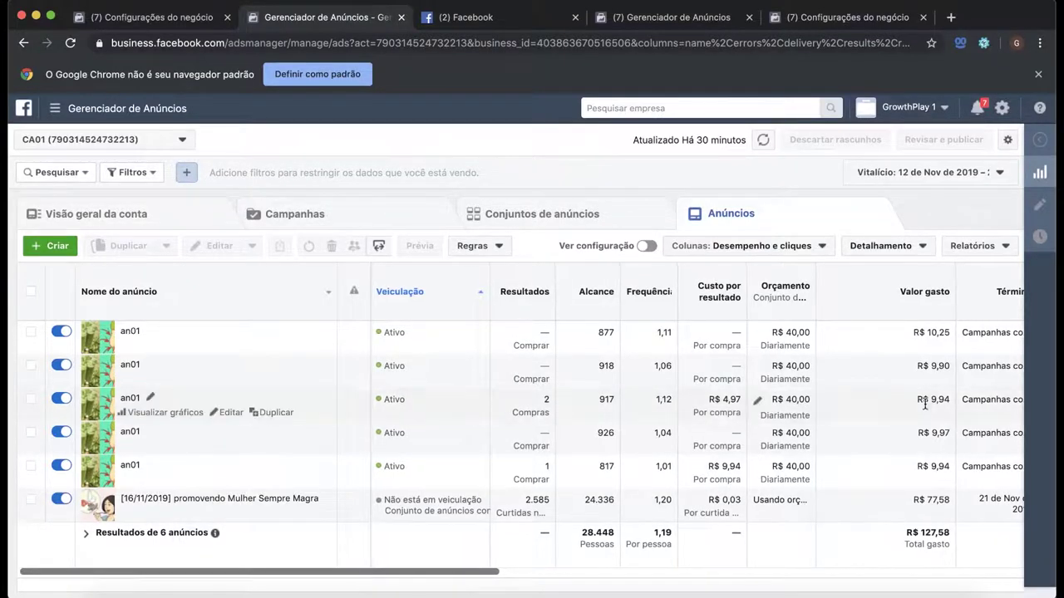
scroll(918, 405, "right", 2)
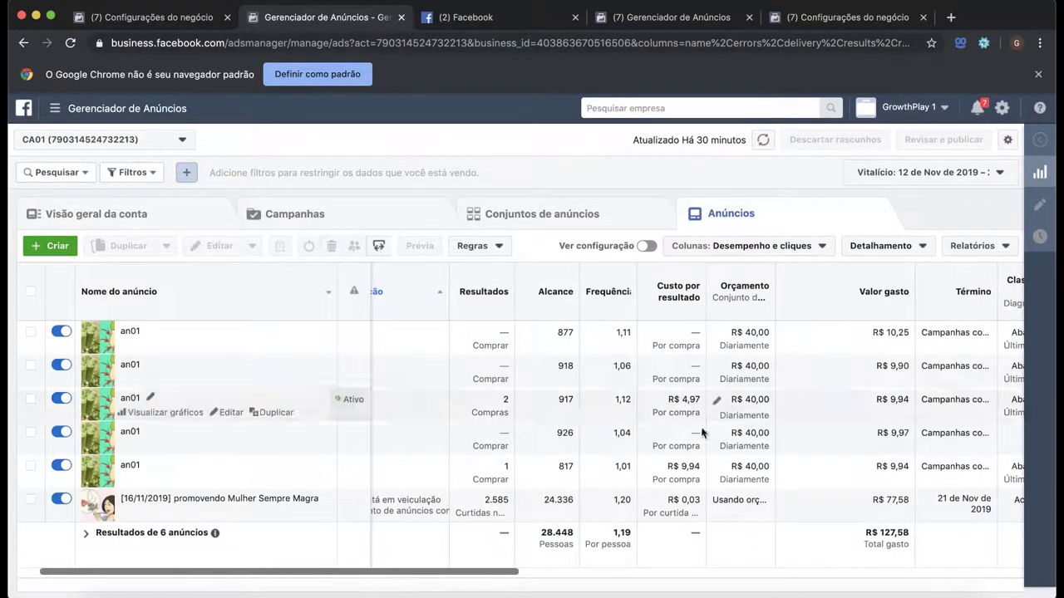
scroll(839, 422, "right", 6)
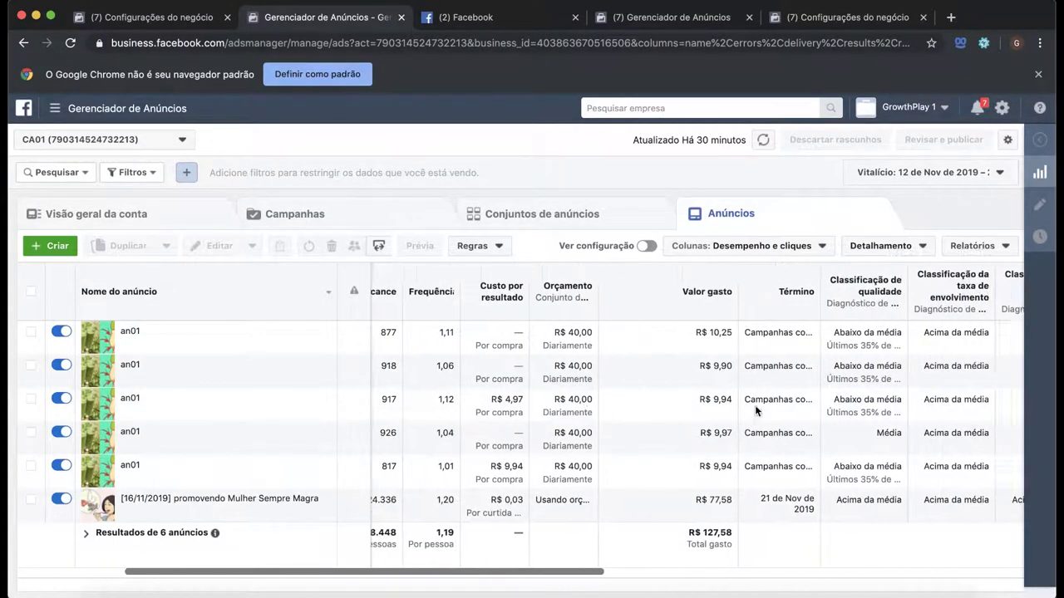
scroll(705, 382, "right", 6)
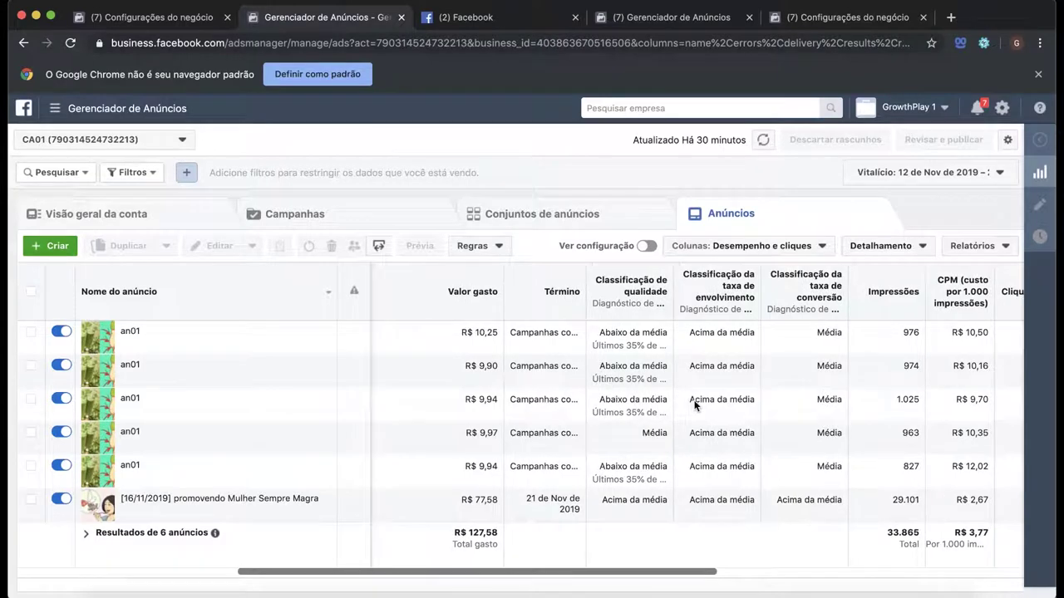
scroll(698, 403, "right", 4)
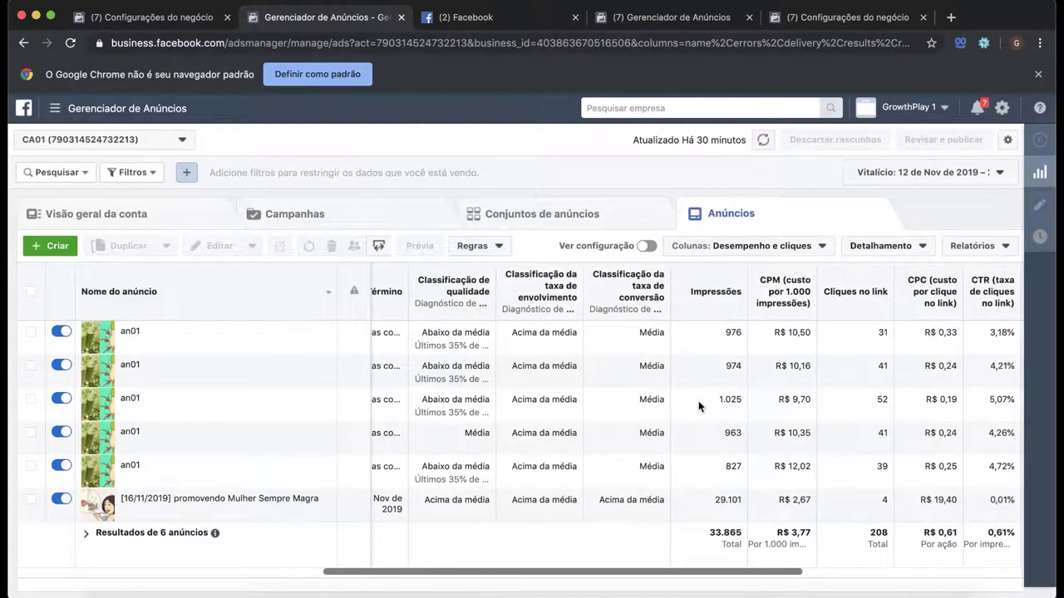
scroll(698, 400, "right", 4)
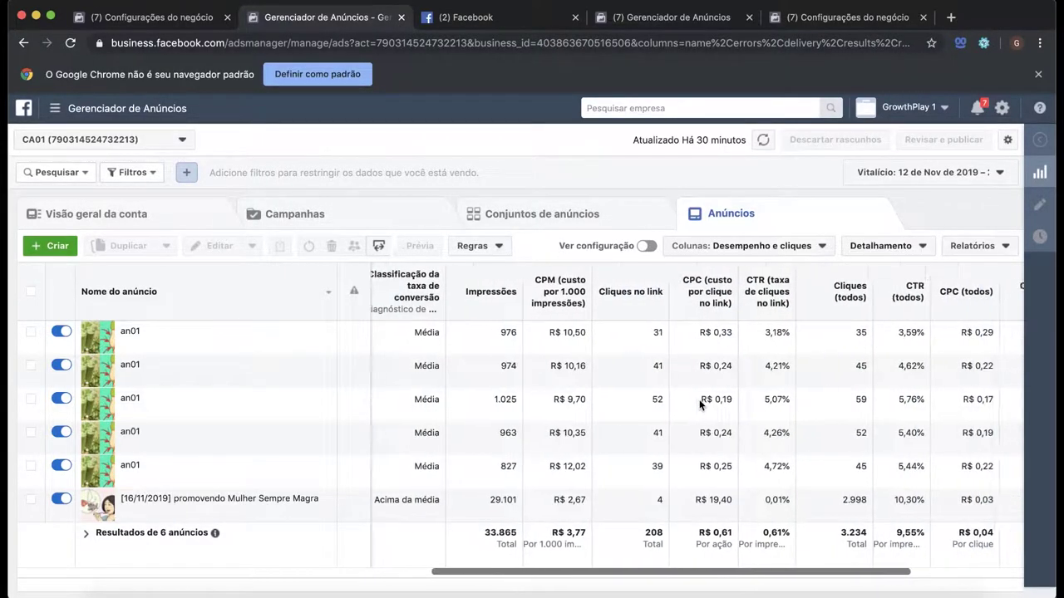
scroll(705, 405, "right", 1)
scroll(709, 403, "left", 1)
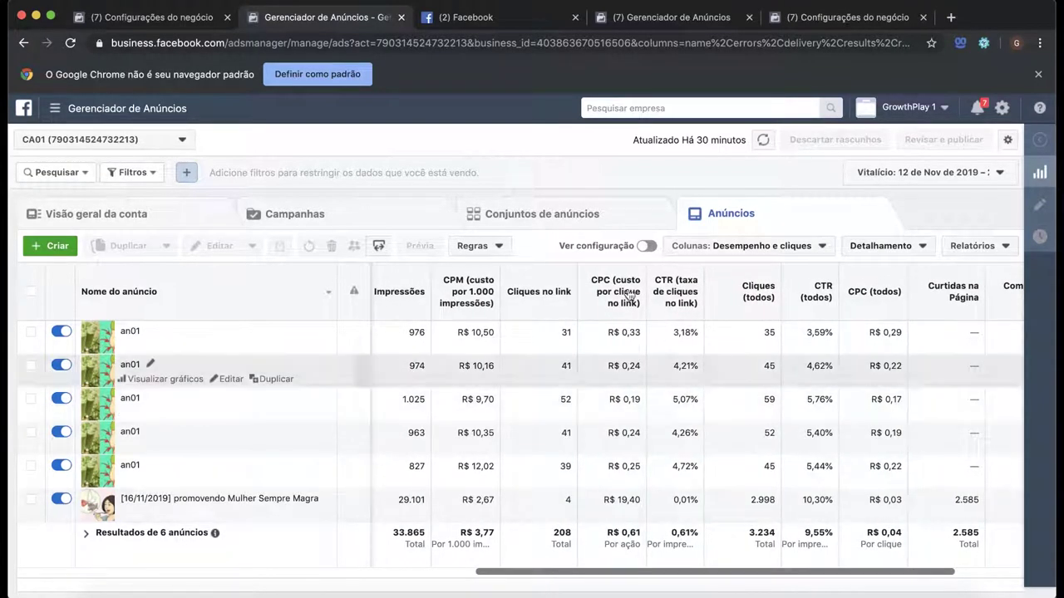
Step: Compare the cost per link click and link click-through rate of the an01 ads, including their website purchases
mouse_move(614, 292)
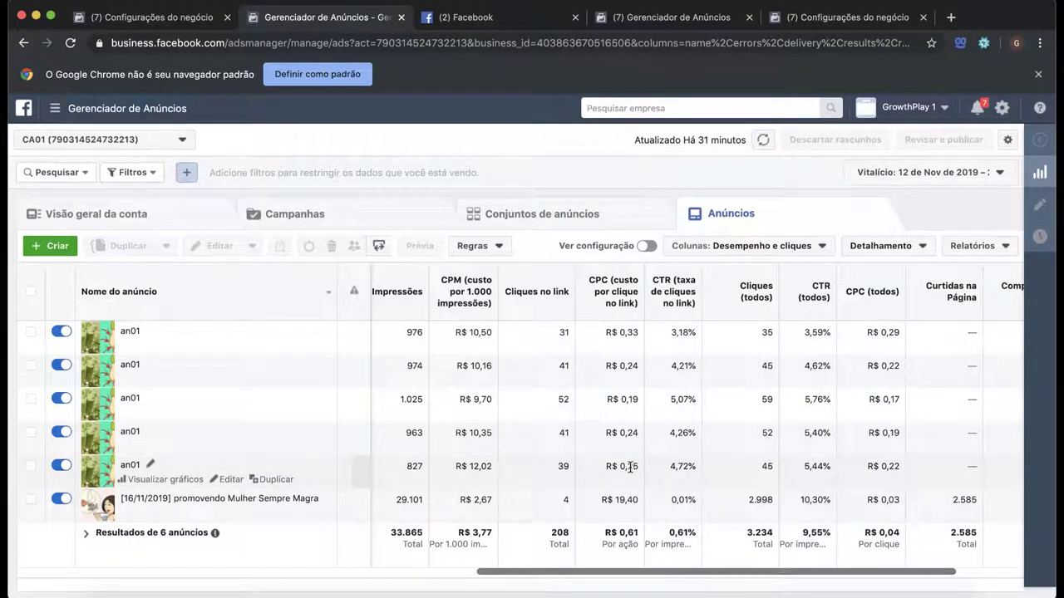
scroll(630, 468, "left", 1)
scroll(631, 468, "right", 3)
scroll(604, 460, "left", 1)
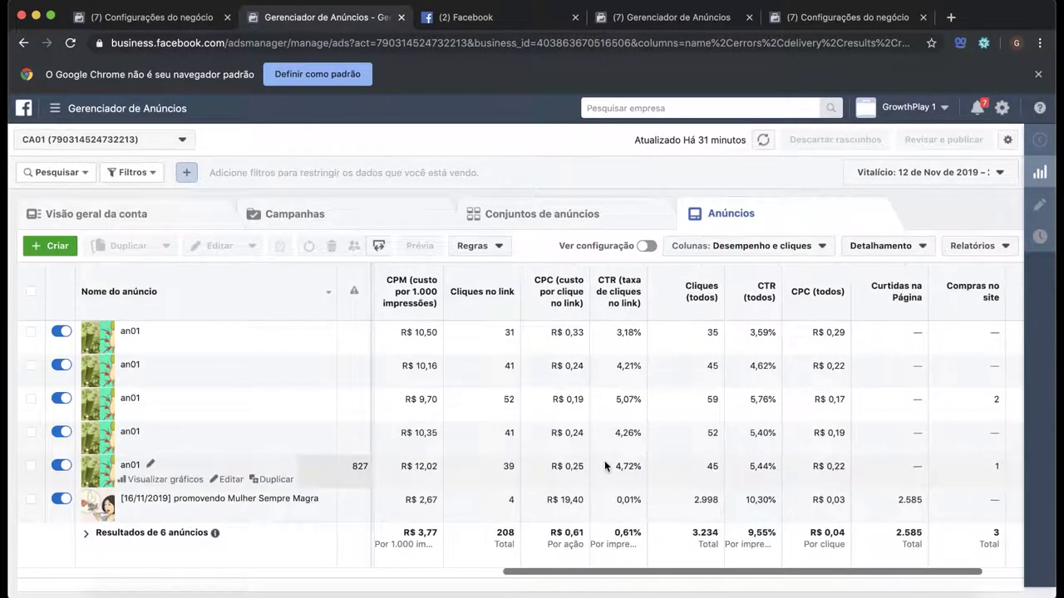
scroll(594, 403, "right", 2)
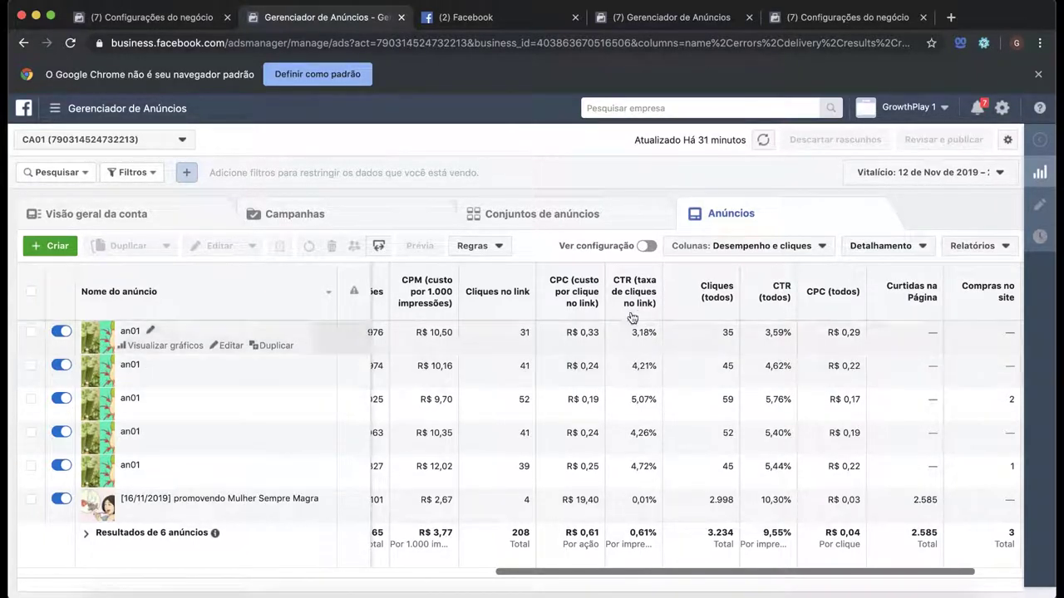
mouse_move(630, 310)
mouse_move(571, 301)
scroll(640, 364, "left", 2)
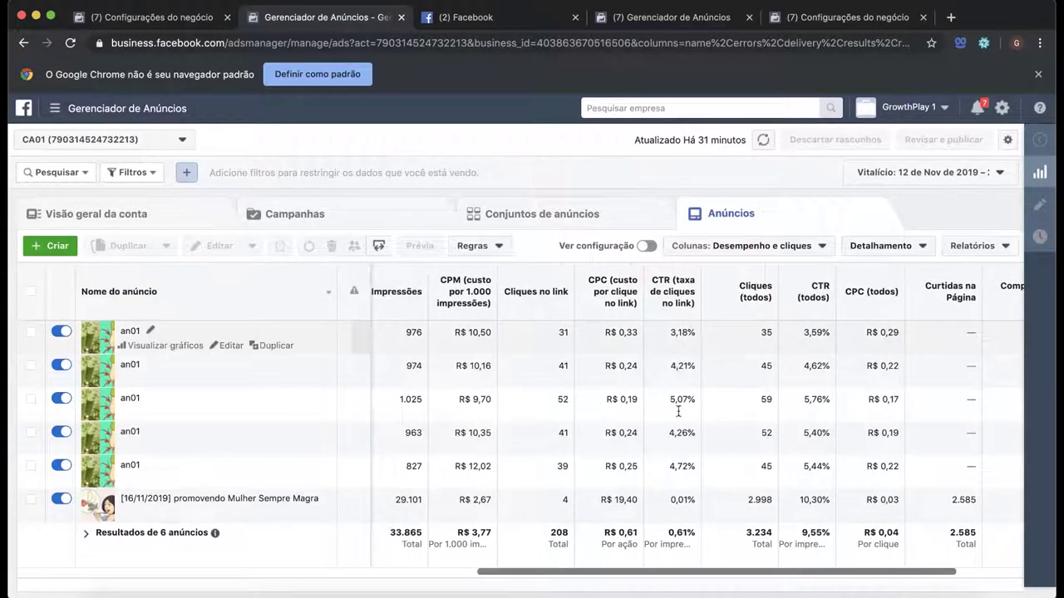
scroll(657, 378, "left", 2)
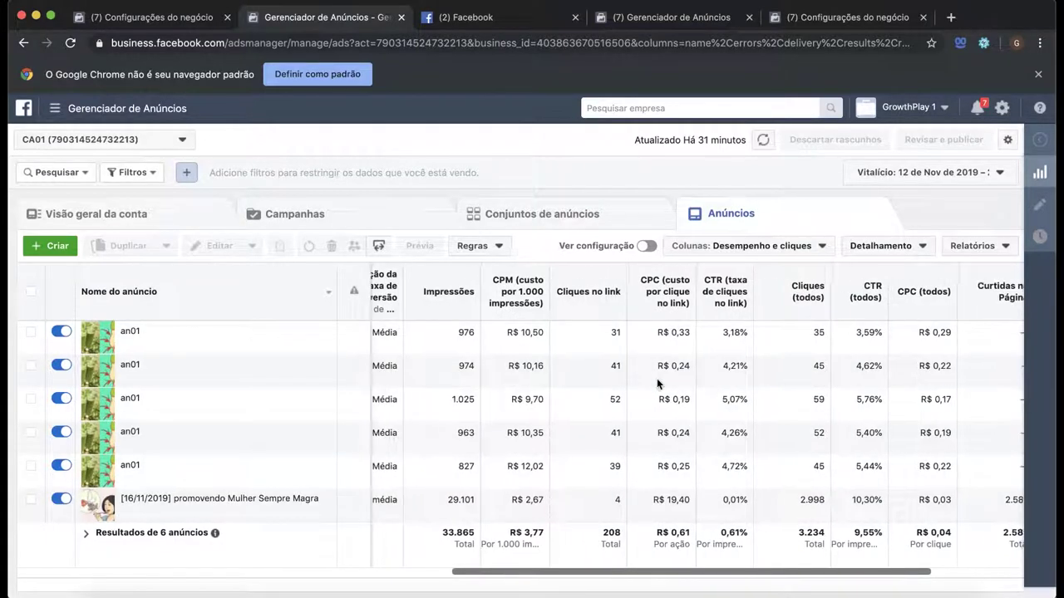
scroll(657, 378, "left", 2)
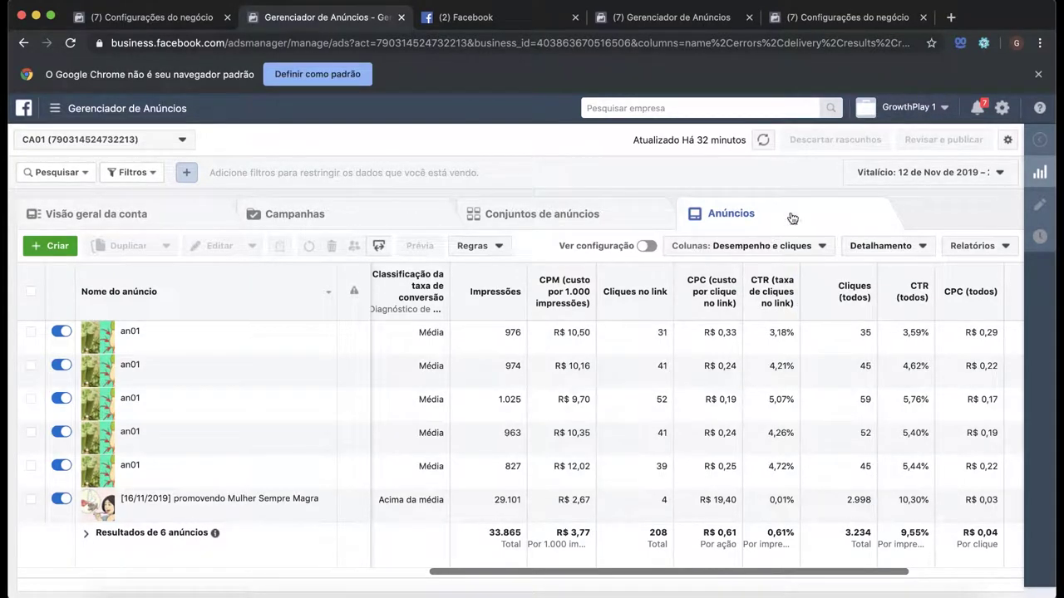
Step: Check the reporting date range without changing it and compare the CPM, CPC and CTR across the an01 ads
left_click(933, 175)
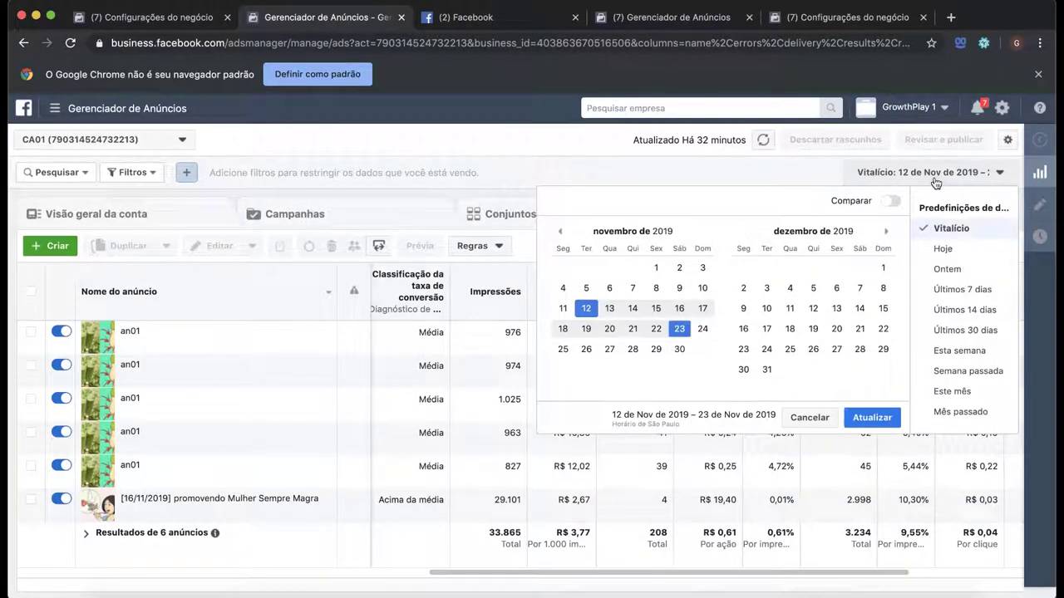
left_click(923, 172)
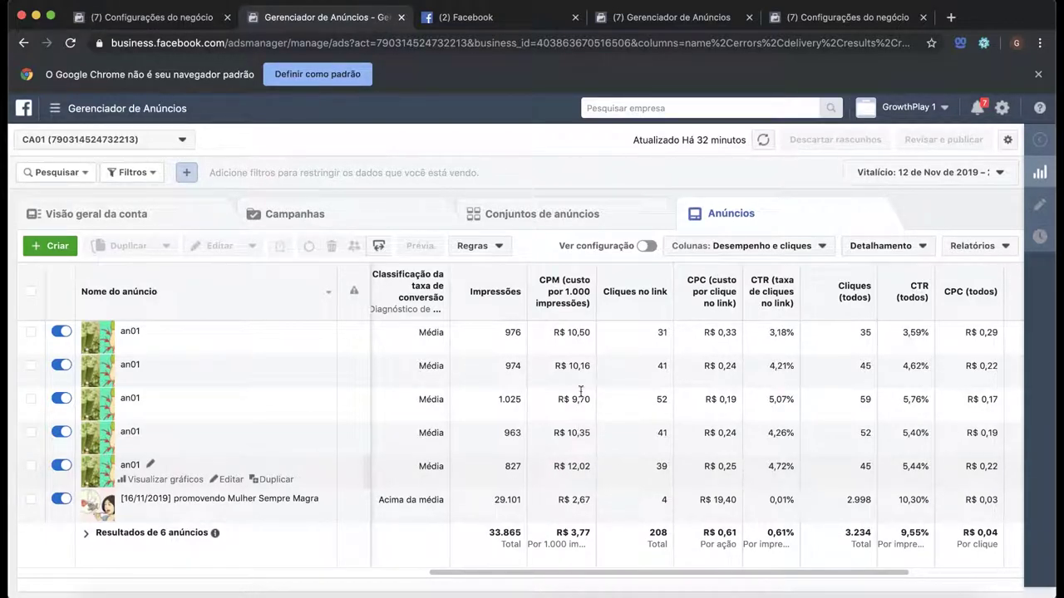
scroll(595, 345, "left", 2)
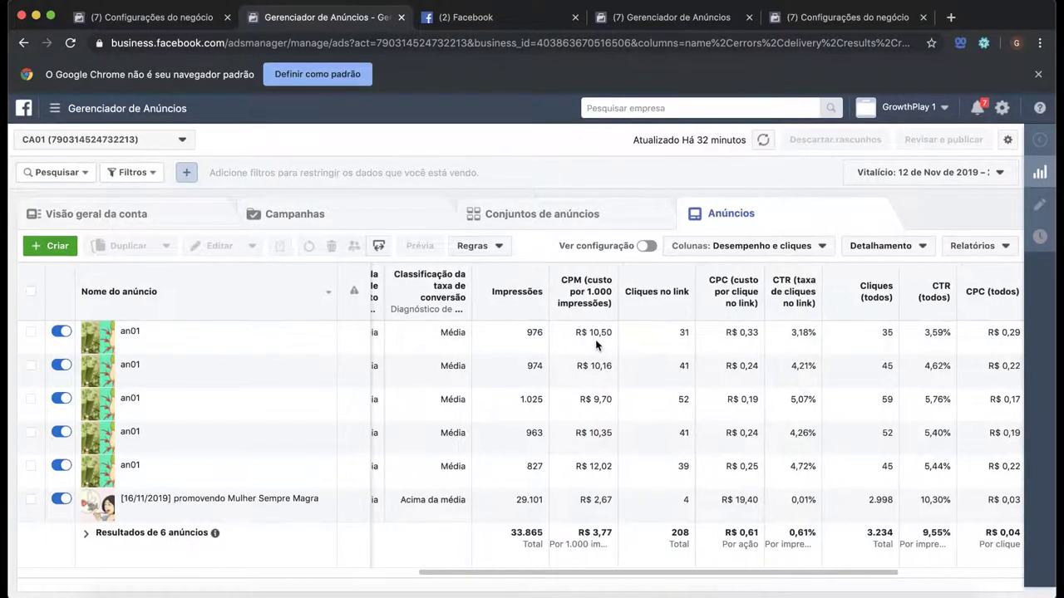
mouse_move(595, 339)
scroll(609, 335, "right", 1)
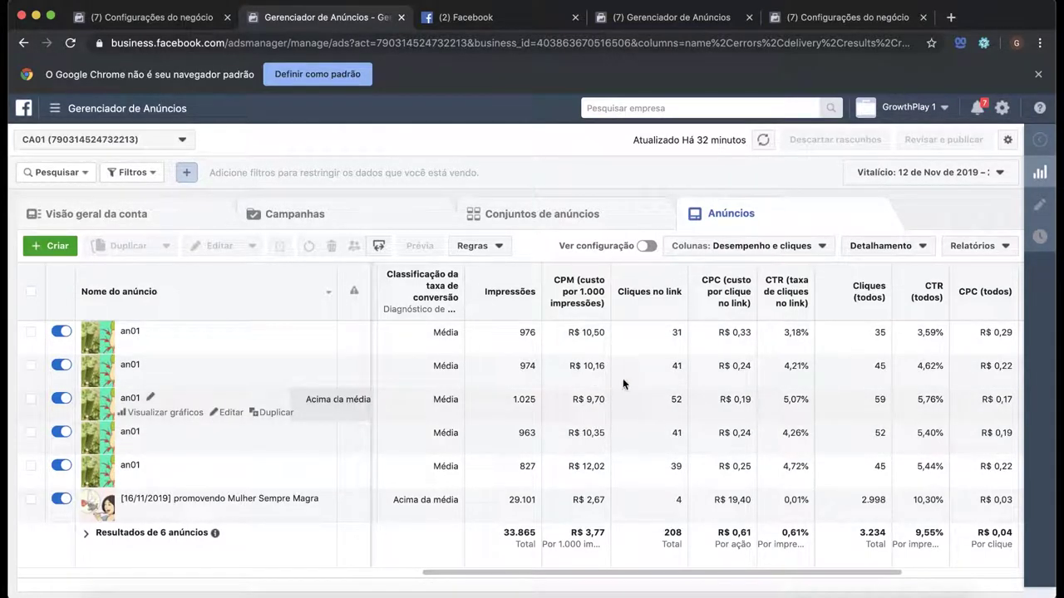
scroll(582, 415, "right", 2)
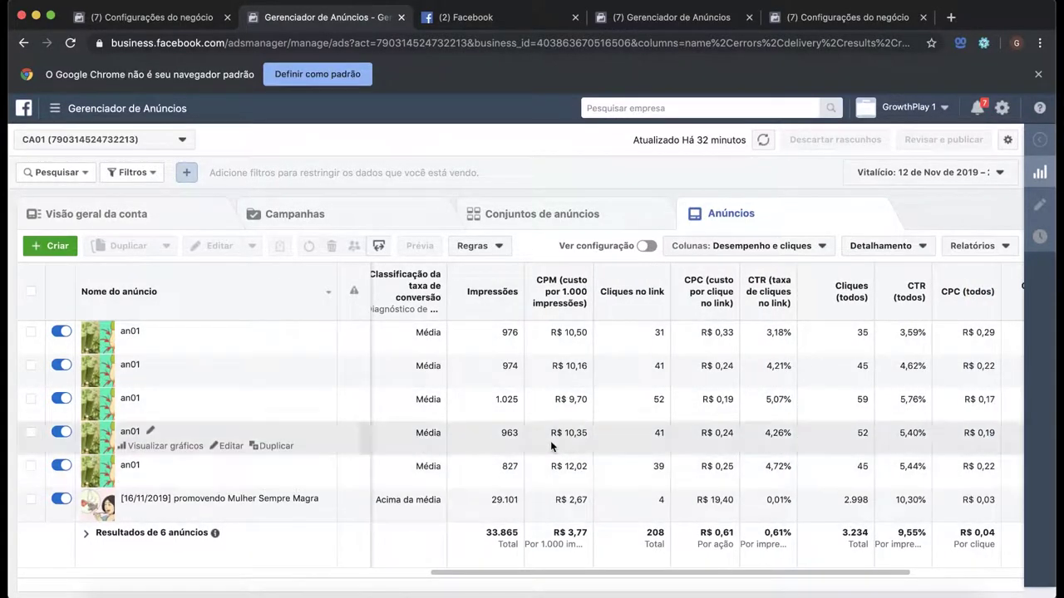
scroll(548, 446, "left", 3)
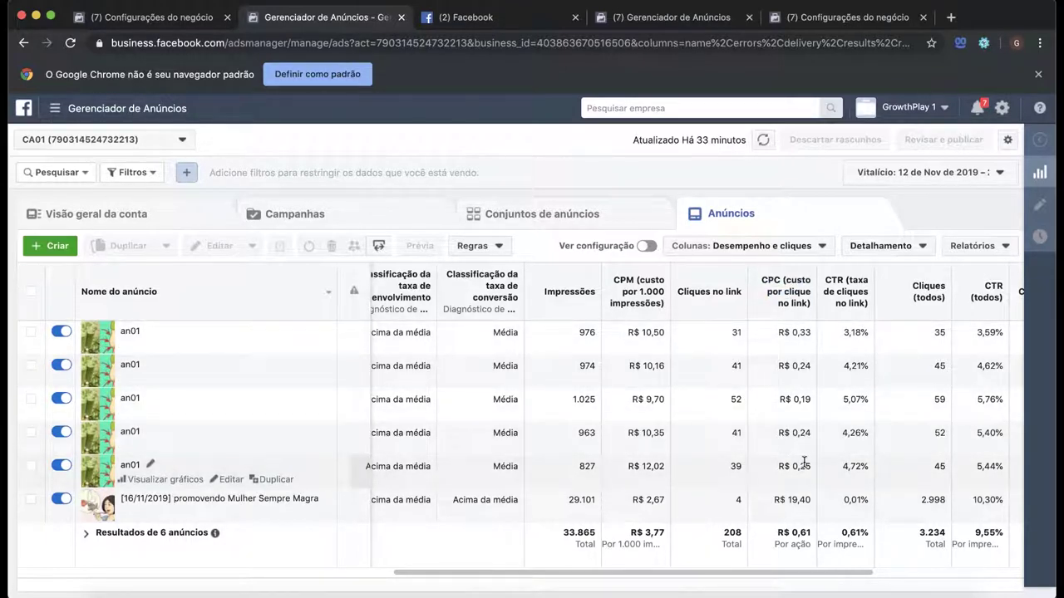
scroll(803, 462, "right", 1)
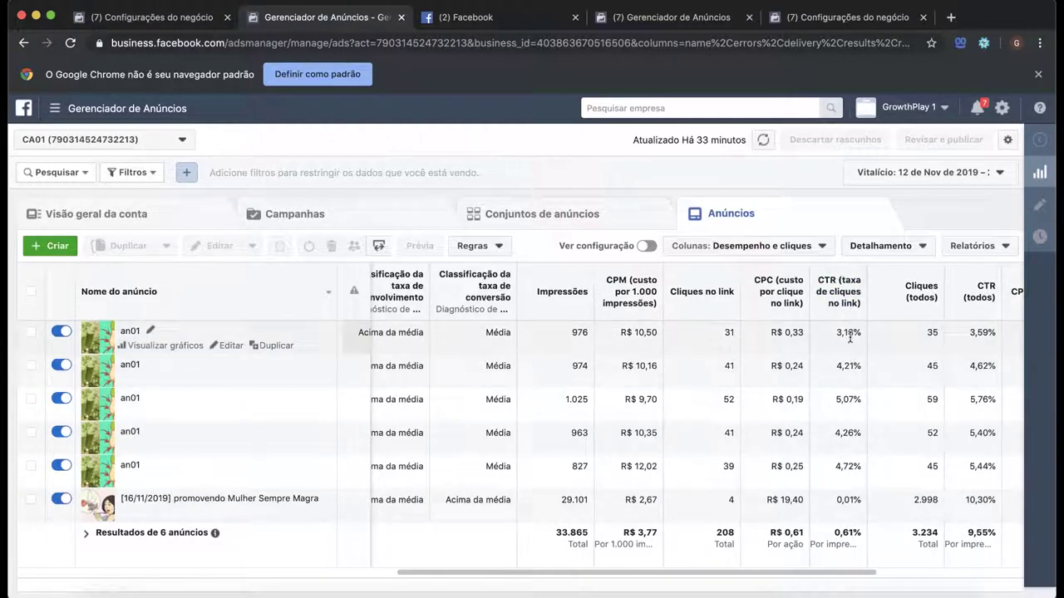
Step: Compare link clicks, link CPC and link CTR with all clicks, CTR (all) and CPC (all) across the an01 ads
scroll(844, 430, "right", 1)
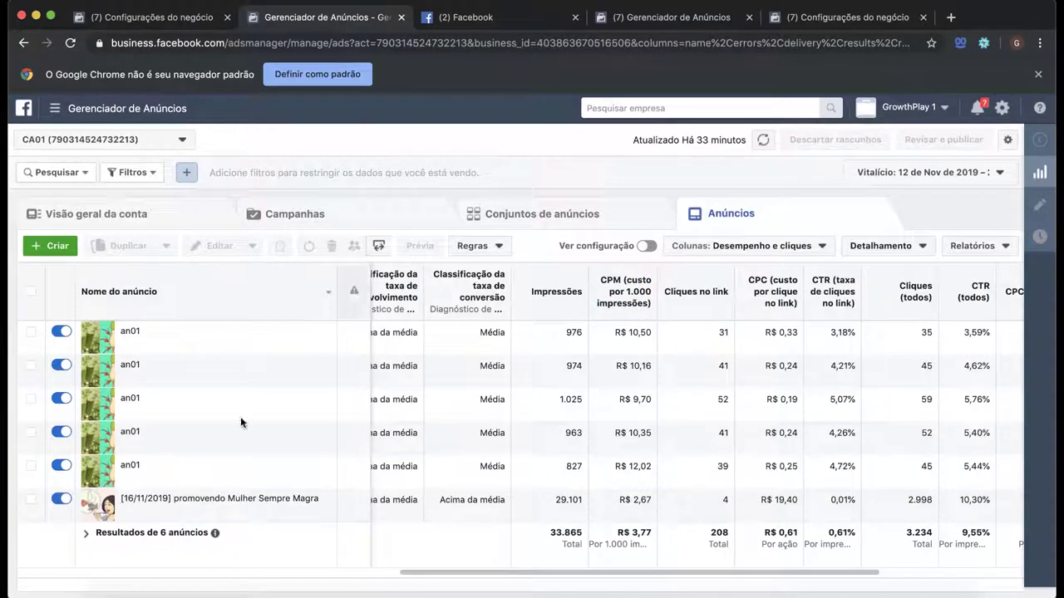
left_click_drag(670, 573, 712, 577)
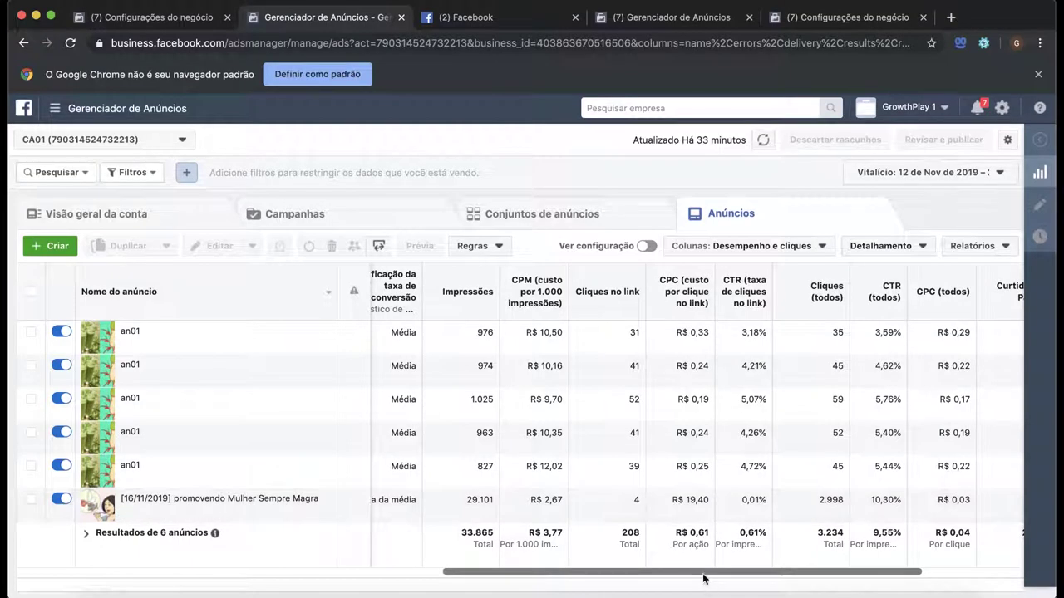
left_click_drag(703, 580, 696, 577)
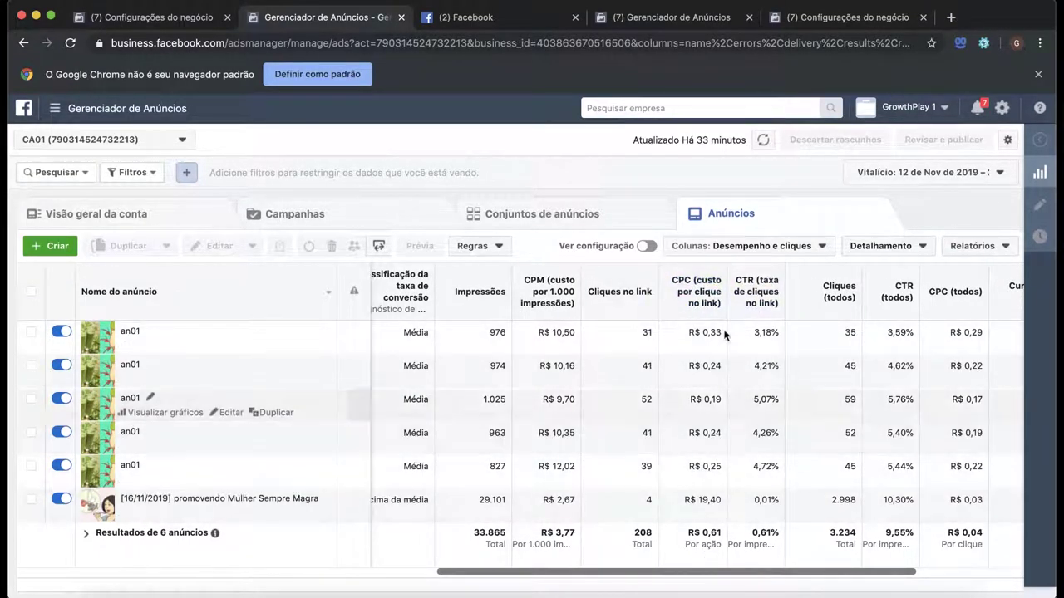
left_click_drag(695, 579, 734, 576)
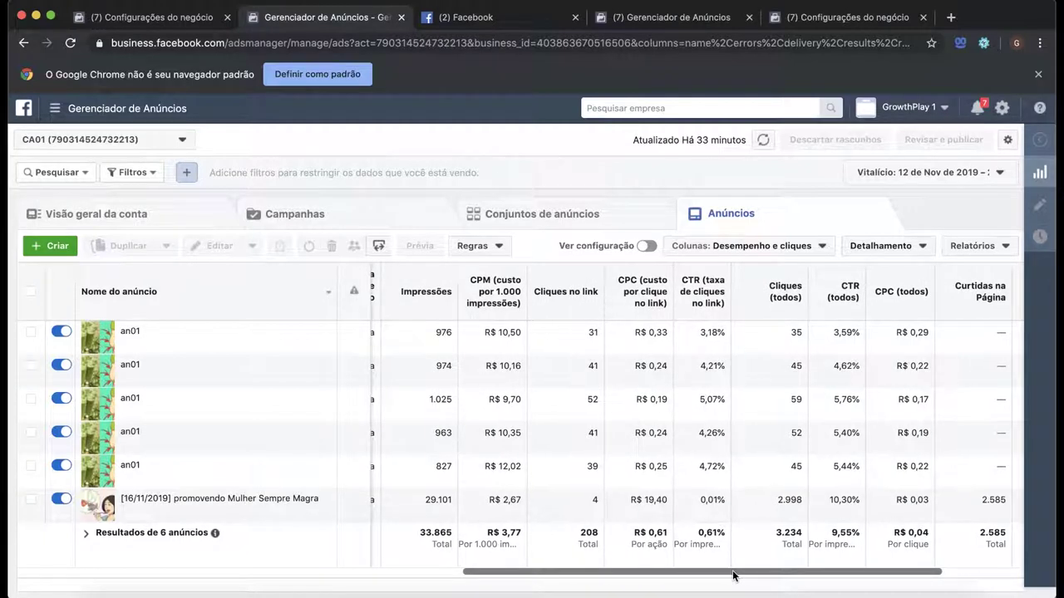
scroll(733, 575, "left", 2)
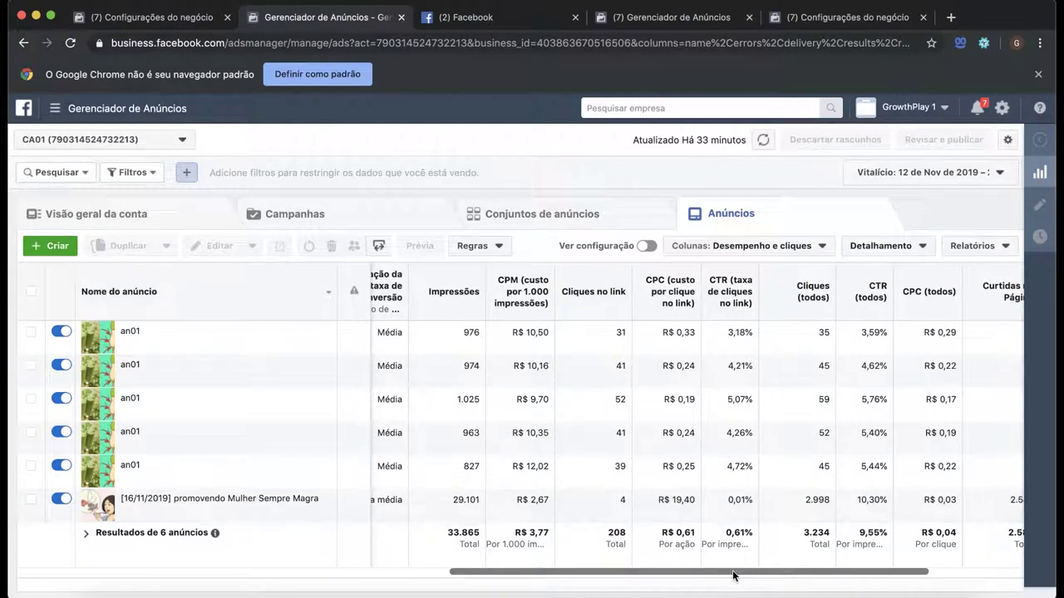
left_click_drag(733, 575, 763, 573)
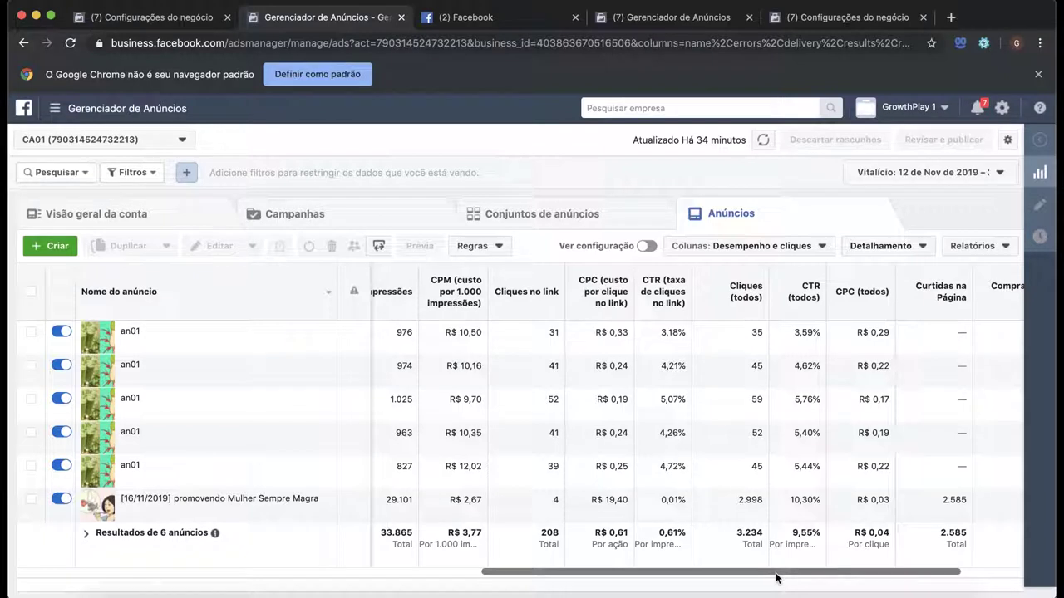
mouse_move(775, 577)
left_mouse_down()
mouse_move(758, 577)
mouse_move(797, 578)
mouse_move(755, 577)
left_mouse_up()
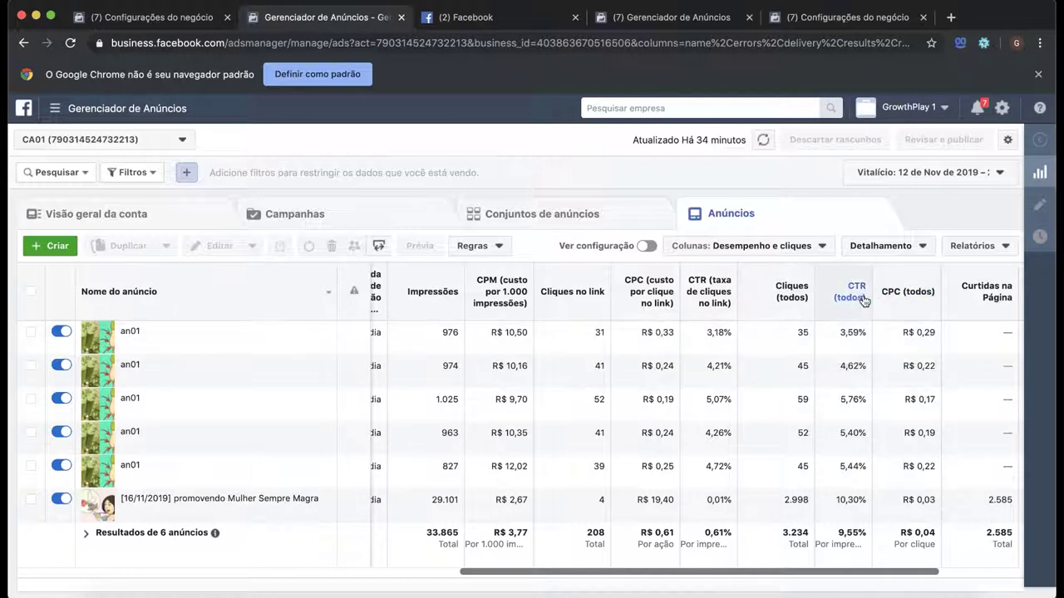
mouse_move(855, 303)
Step: Examine the ads' quality, engagement and conversion rankings together with their results, reach, cost per result and amount spent
left_click_drag(772, 571, 689, 577)
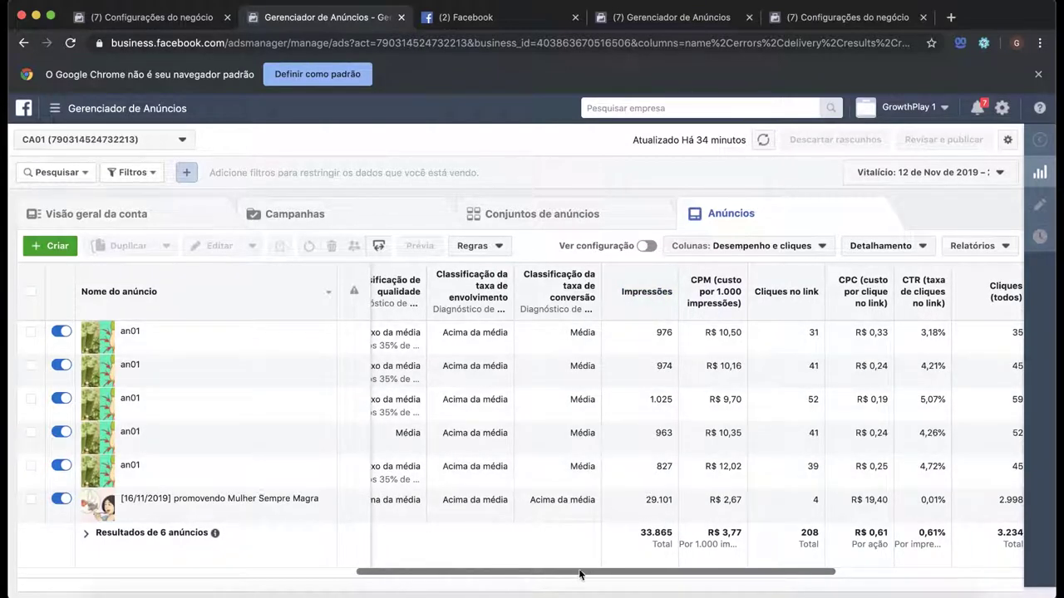
left_click_drag(579, 576, 522, 577)
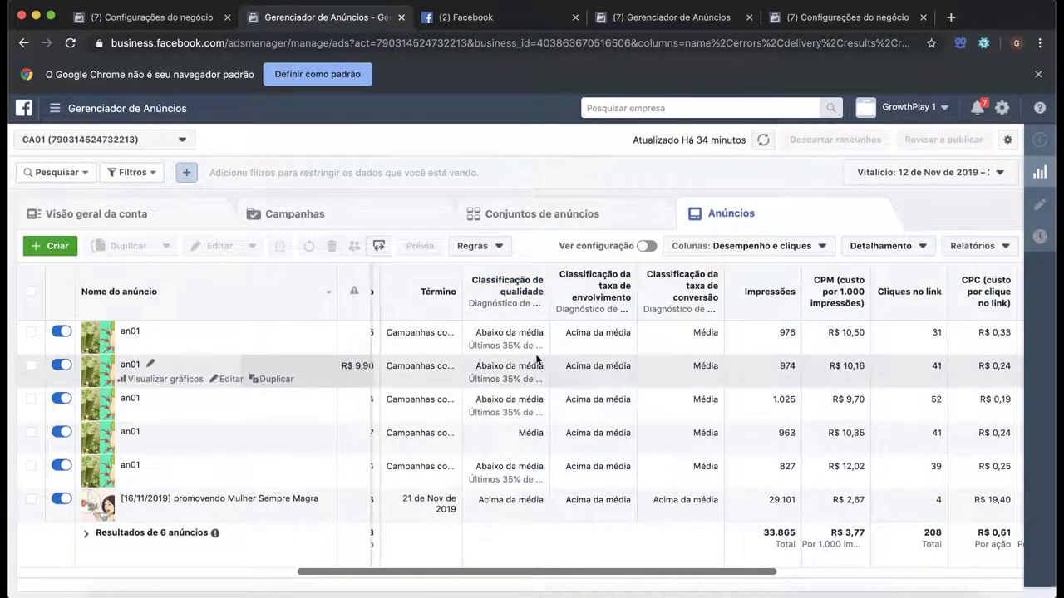
mouse_move(596, 300)
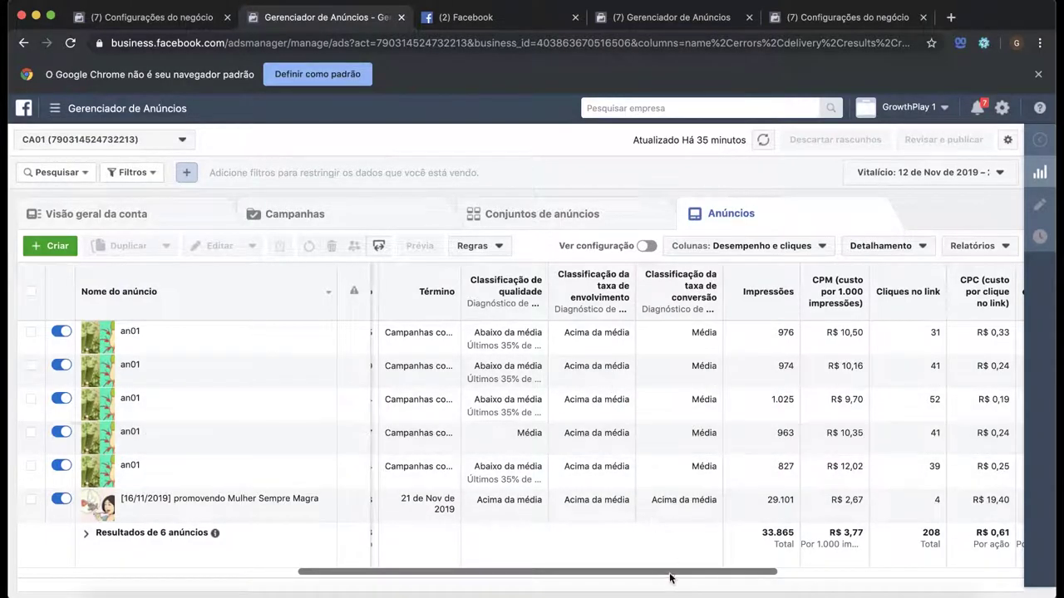
scroll(468, 570, "left", 10)
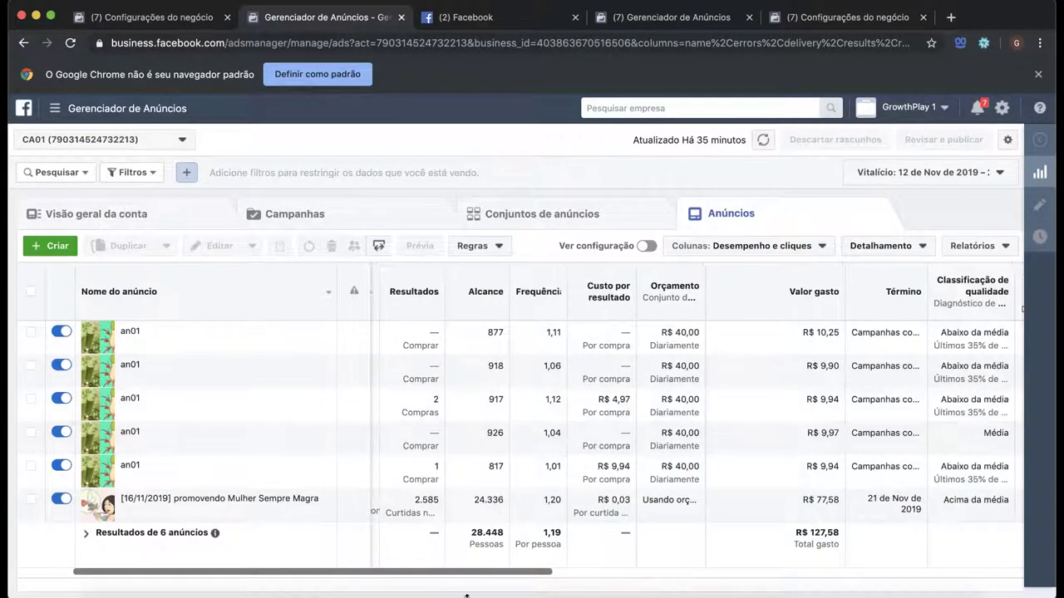
scroll(941, 562, "right", 5)
scroll(941, 562, "right", 5)
scroll(914, 557, "left", 15)
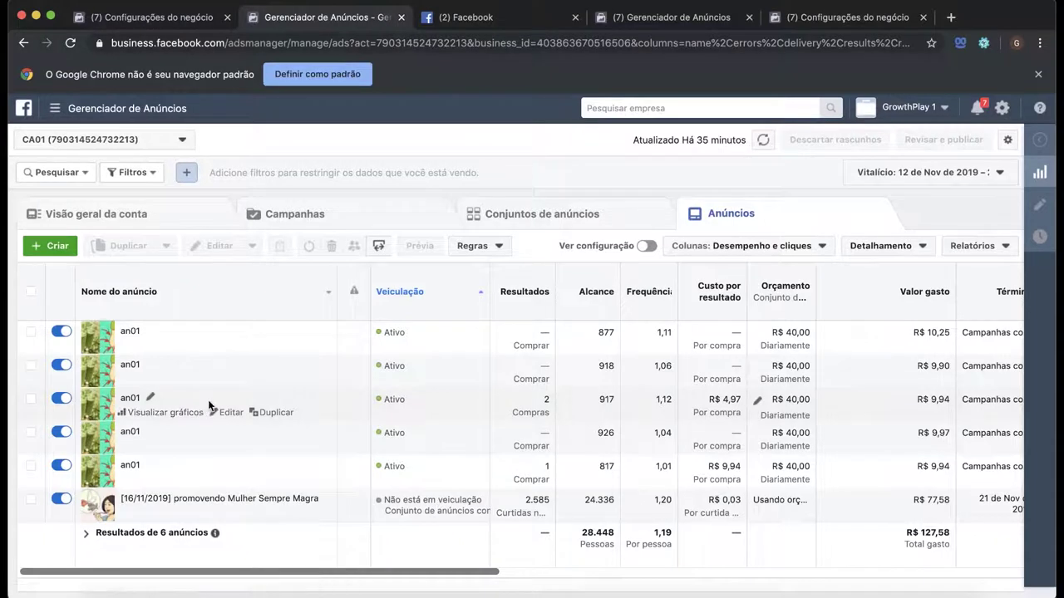
mouse_move(193, 573)
left_mouse_down()
mouse_move(253, 575)
mouse_move(181, 576)
mouse_move(214, 577)
mouse_move(190, 578)
left_mouse_up()
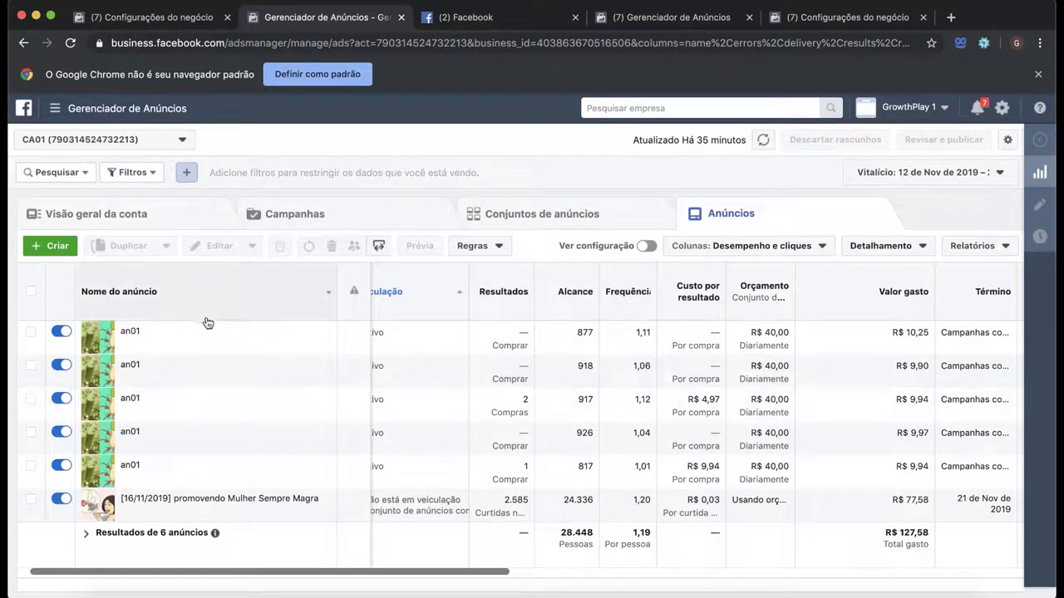
left_click_drag(401, 574, 351, 579)
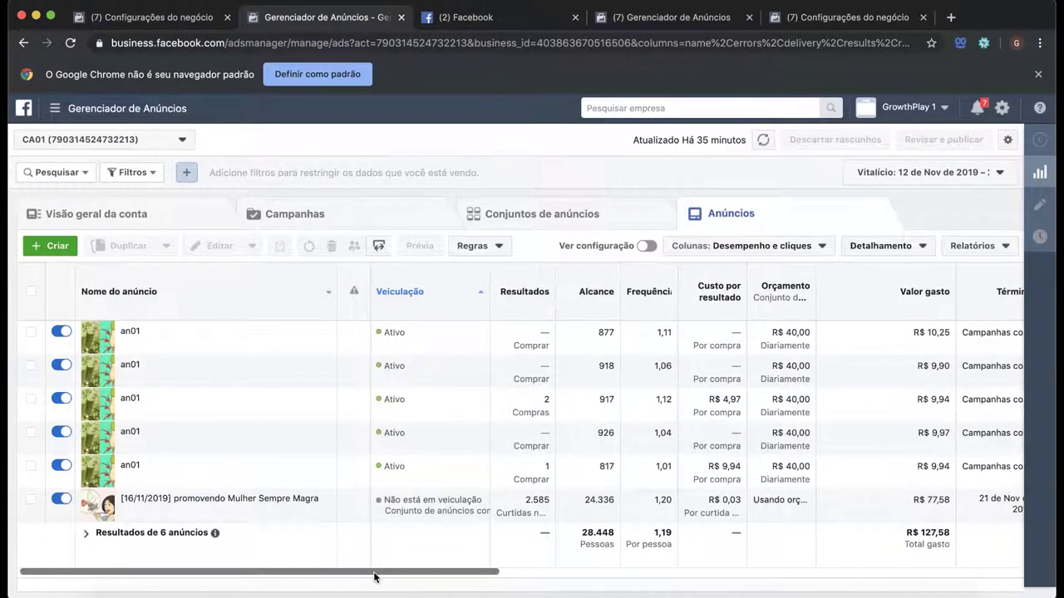
left_click_drag(400, 572, 76, 549)
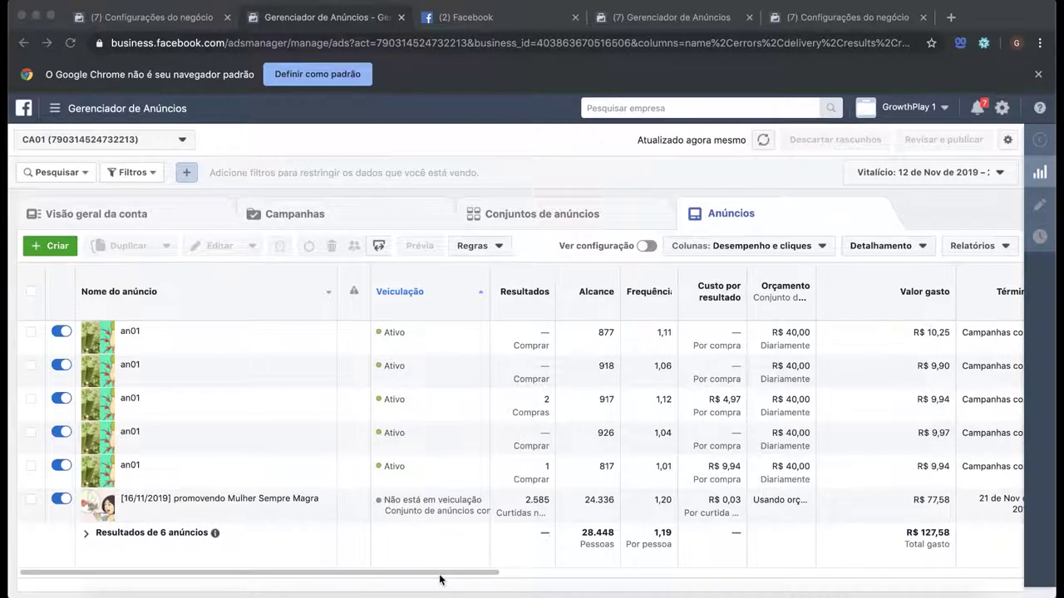
Step: Open the column customization for the ads table and look through the available performance metrics
scroll(425, 579, "right", 1)
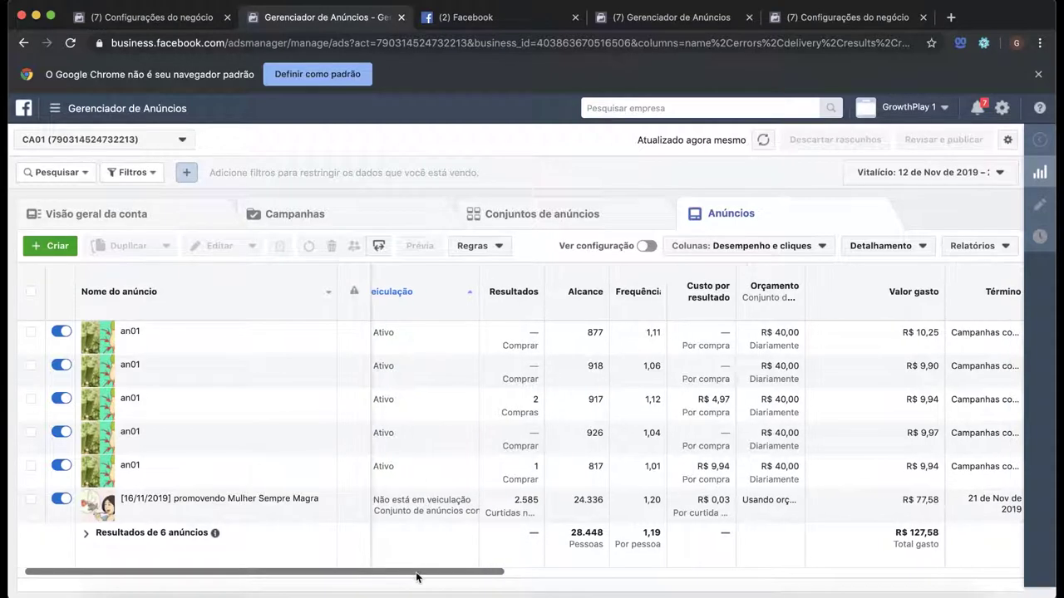
scroll(406, 577, "right", 10)
scroll(510, 587, "left", 5)
scroll(519, 586, "right", 20)
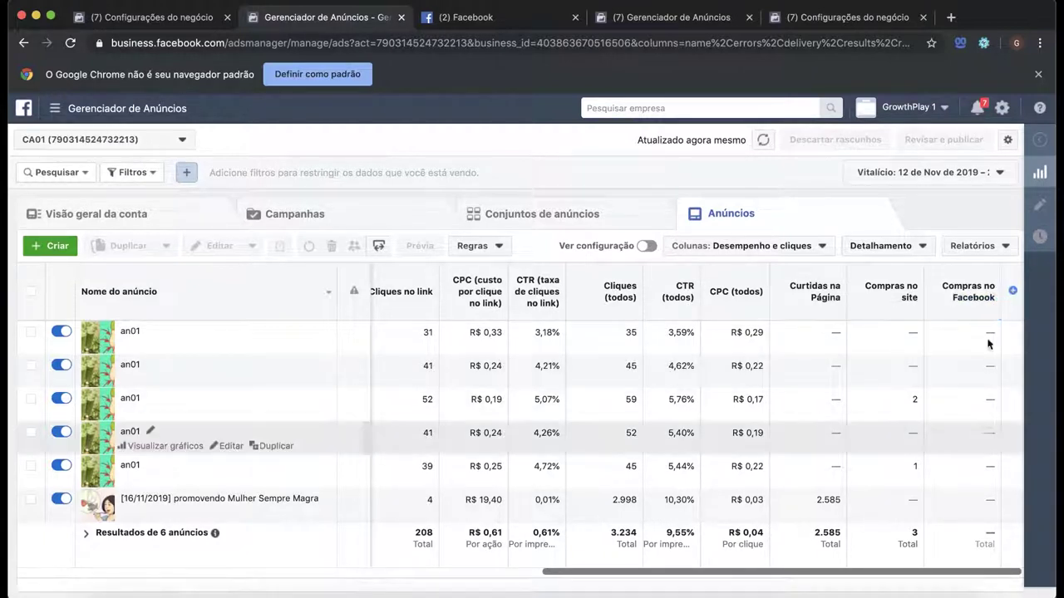
left_click(1013, 292)
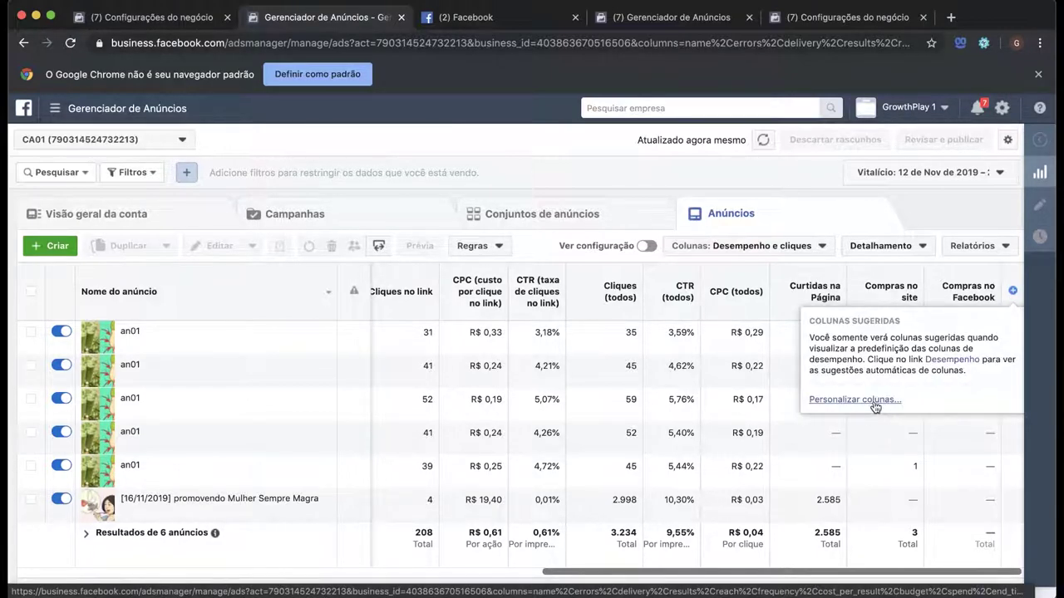
left_click(873, 400)
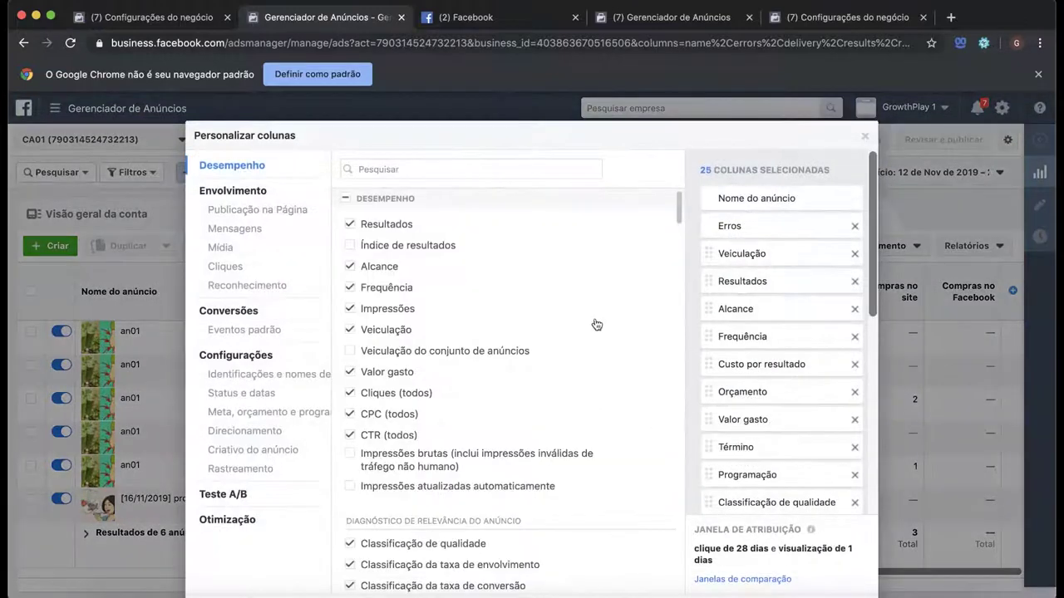
scroll(573, 374, "down", 6)
scroll(561, 407, "down", 3)
scroll(560, 404, "up", 10)
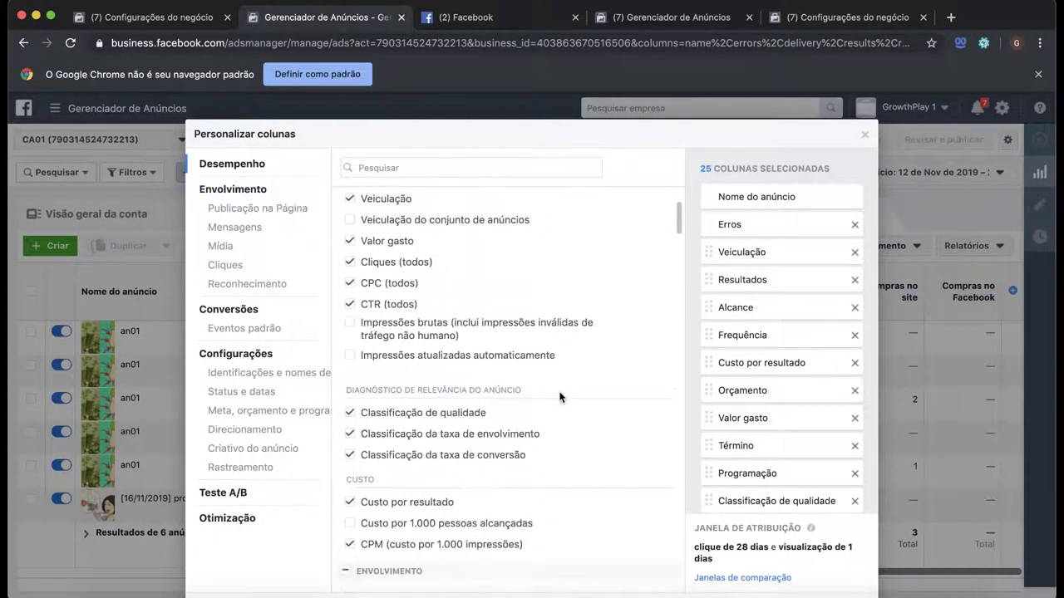
scroll(560, 391, "up", 3)
Step: Find the metrics matching "compr", add Compras as Valor and the purchase ROAS as Total, and apply the columns
left_click(487, 167)
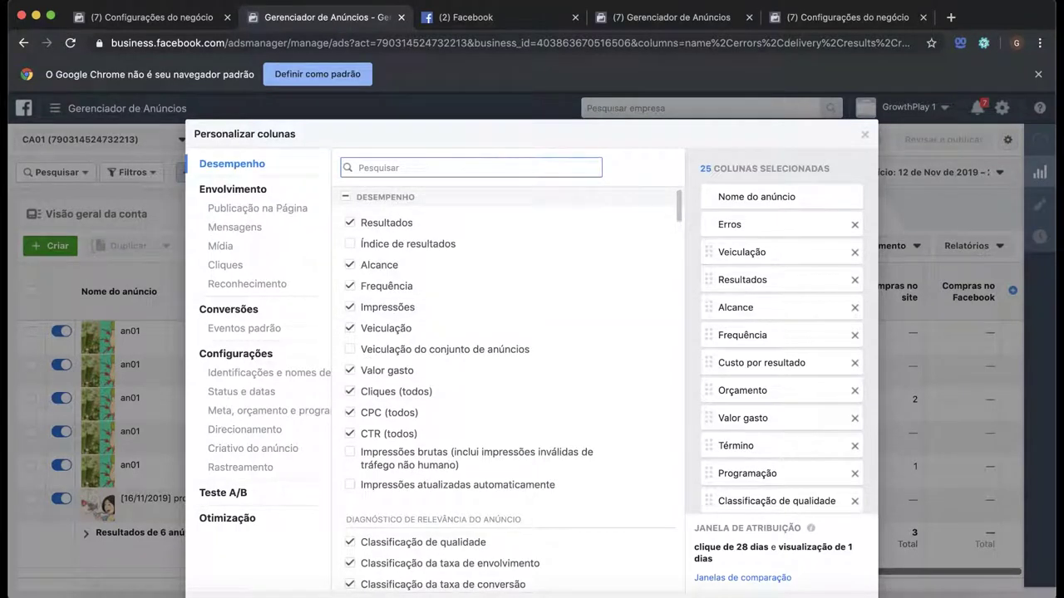
type("compr")
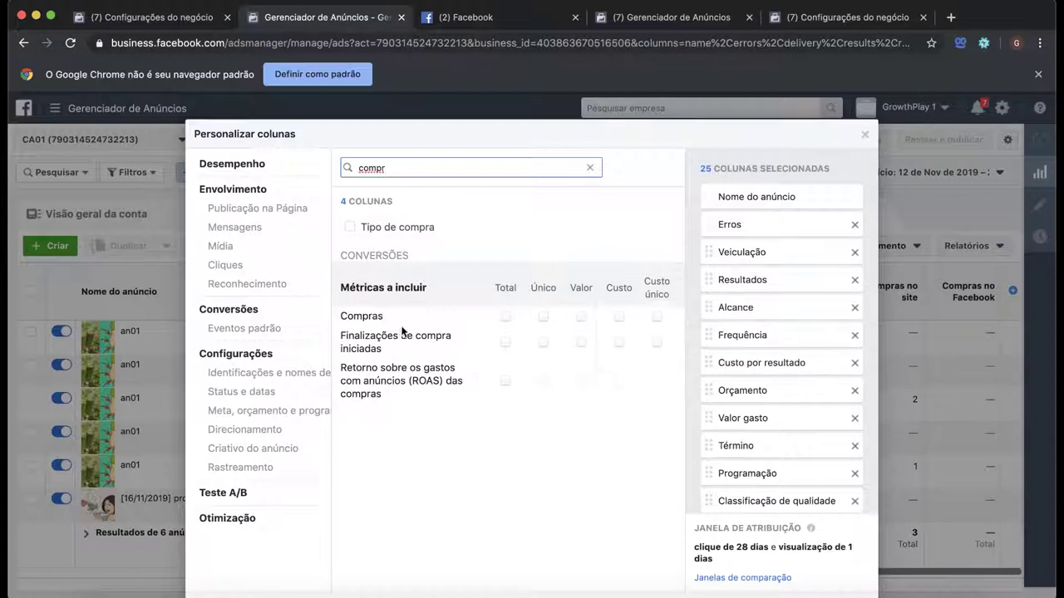
left_click(580, 319)
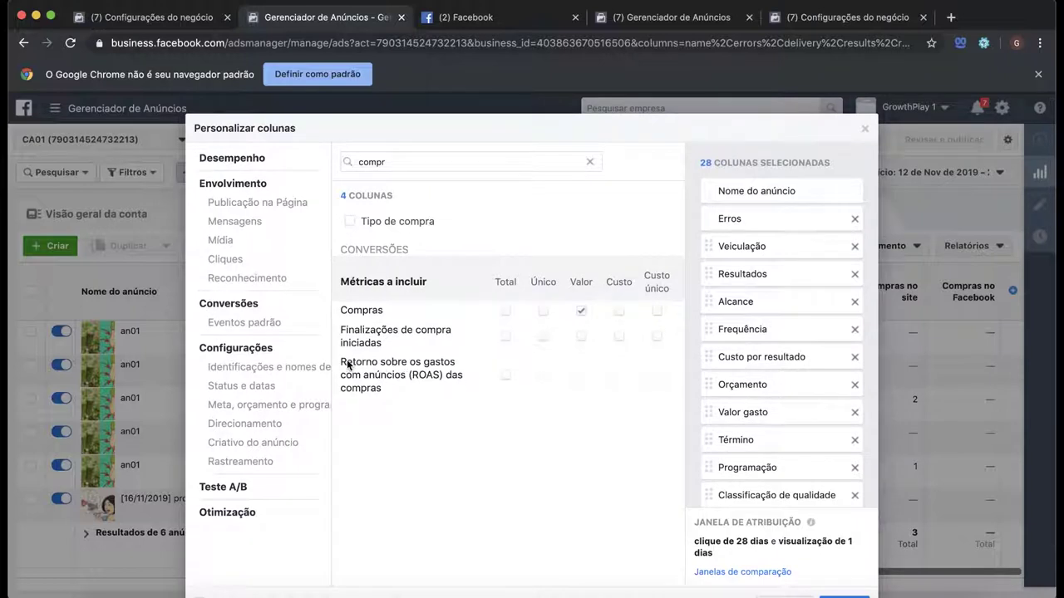
double_click(391, 162)
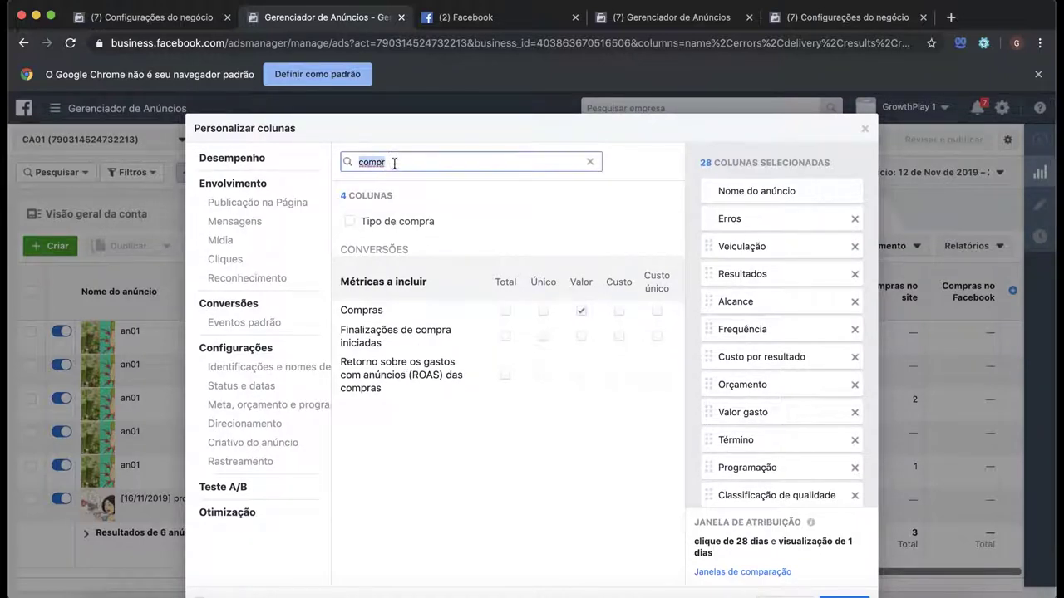
left_click(505, 375)
scroll(673, 540, "down", 2)
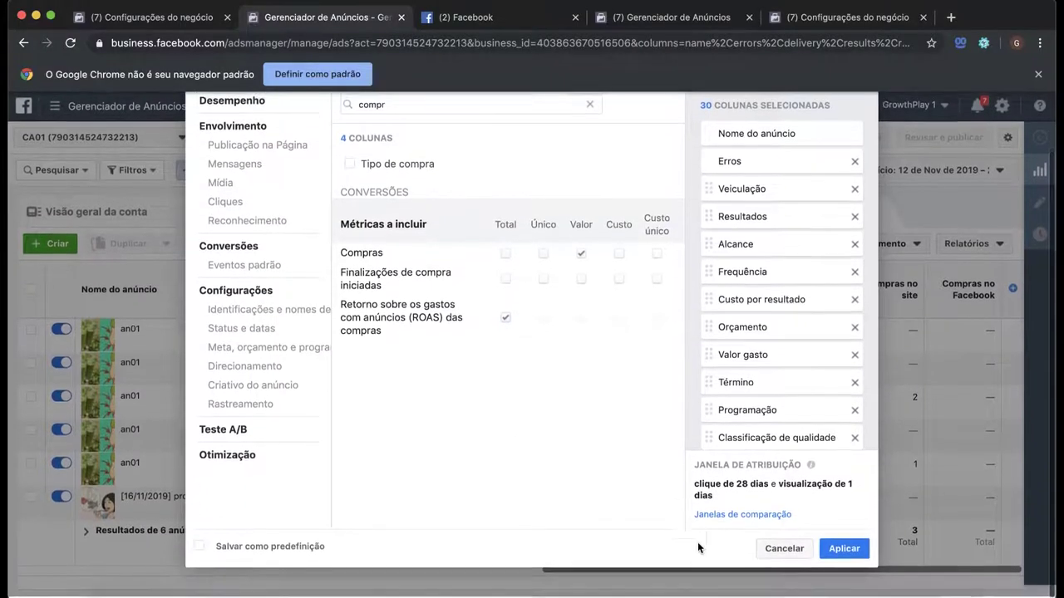
left_click(844, 551)
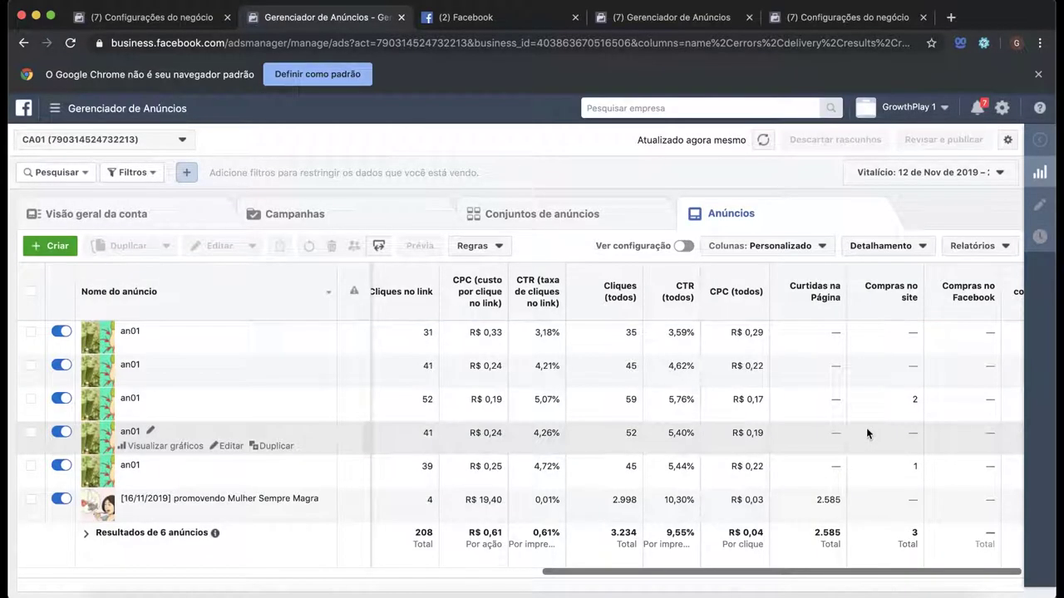
Step: Examine the purchase conversion value and return on ad spend columns for the an01 ads
scroll(866, 427, "right", 2)
scroll(866, 430, "right", 5)
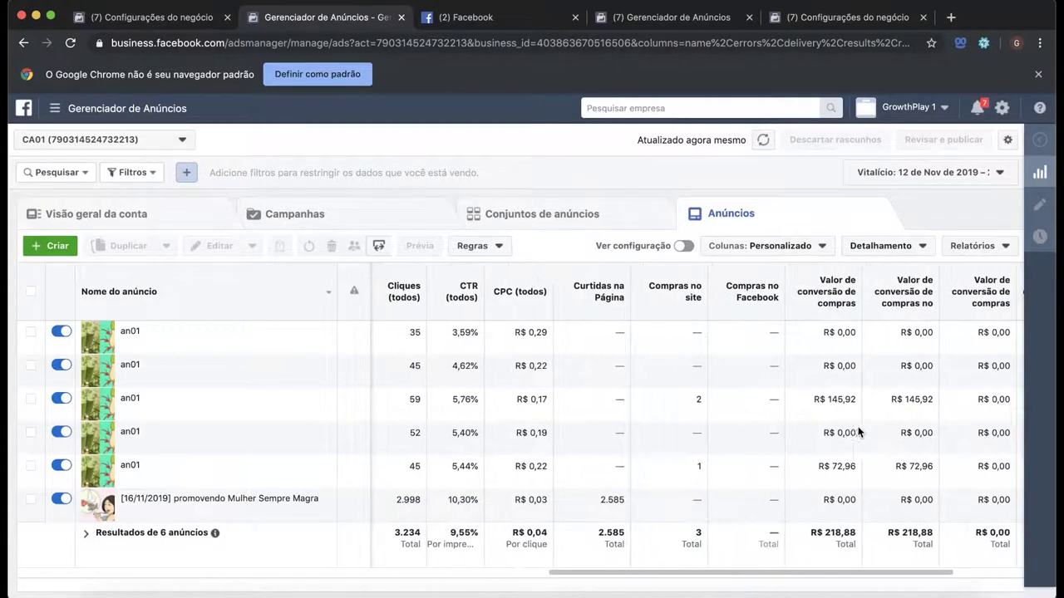
scroll(823, 422, "right", 2)
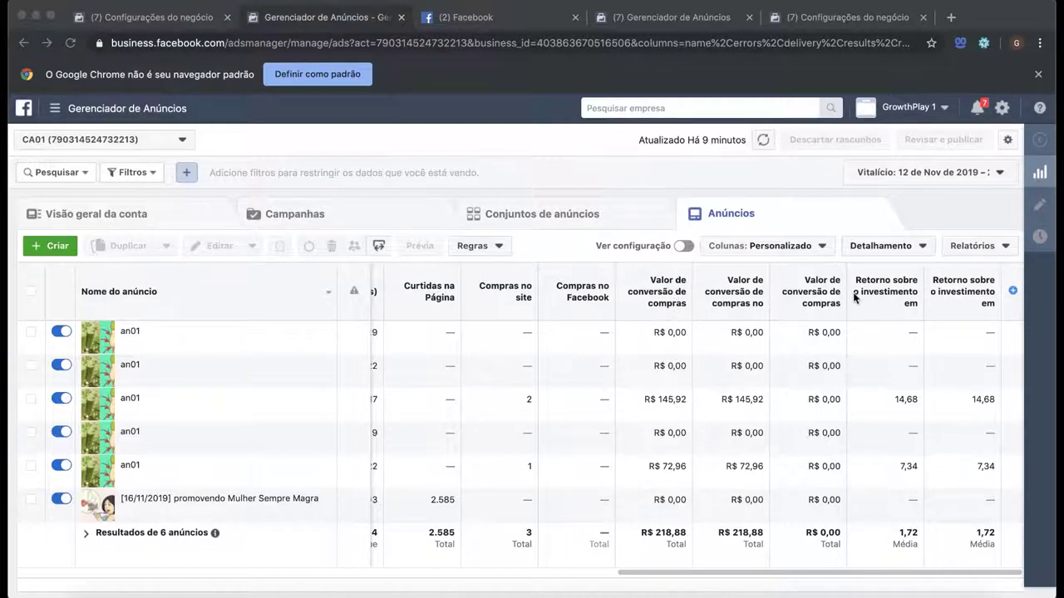
left_click(828, 579)
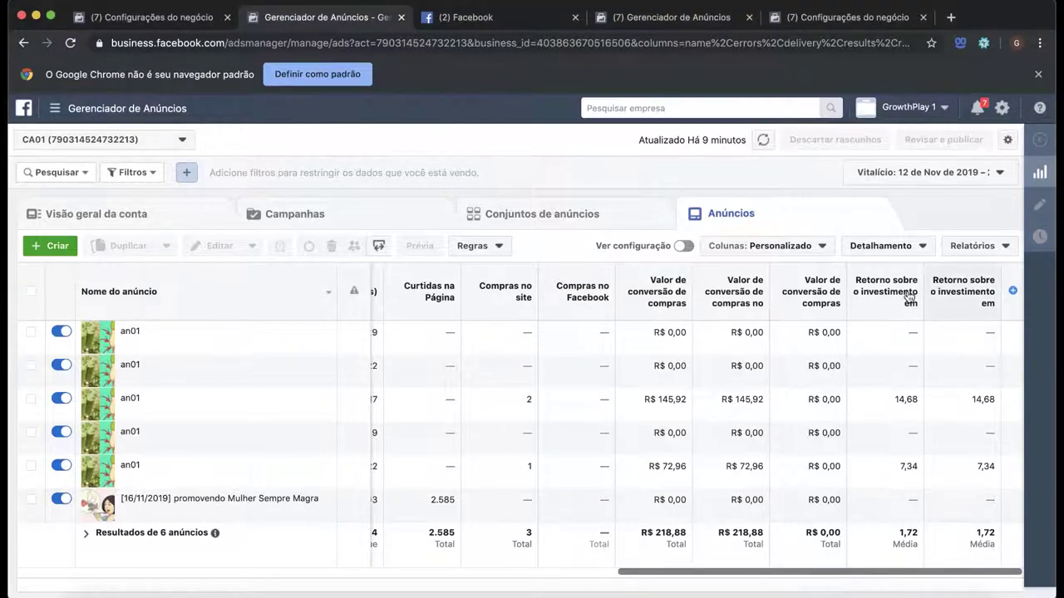
mouse_move(910, 307)
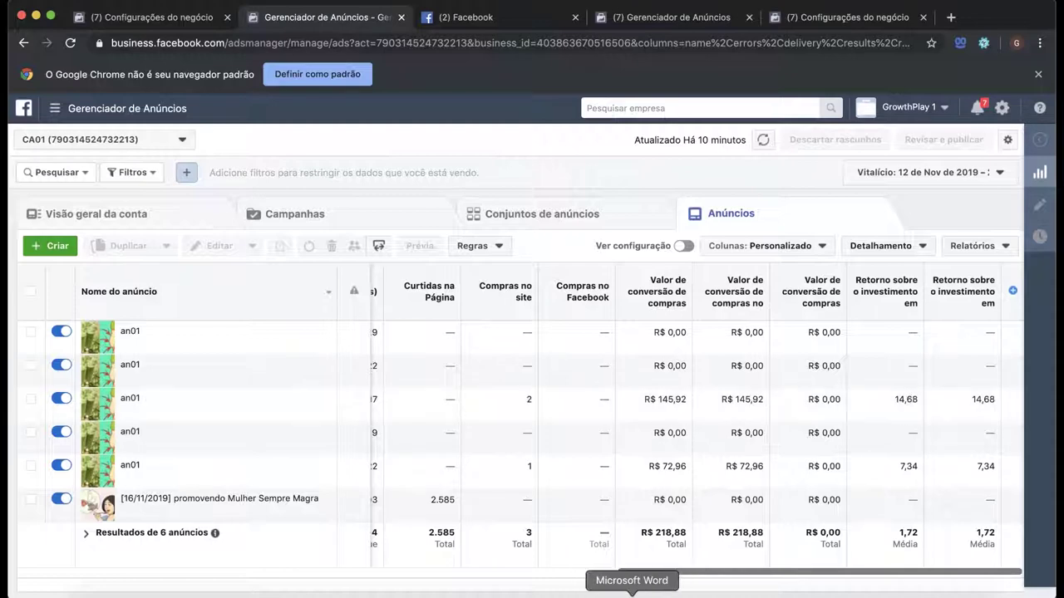
Step: Switch to Microsoft Word and begin the calculation line "ROI = (" below the formula, glancing at Chrome's purchase conversion values
left_click(632, 593)
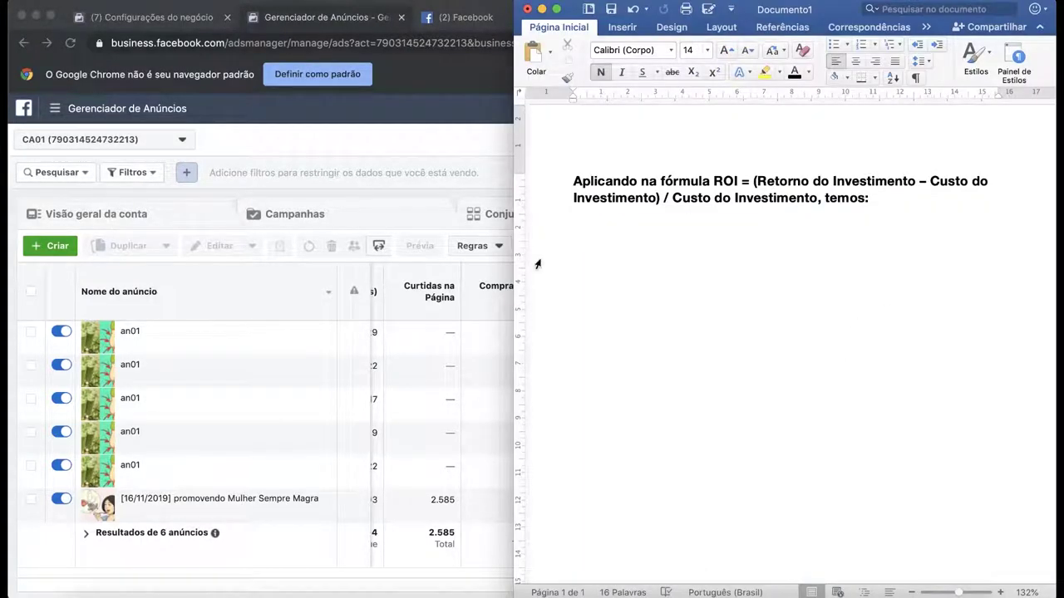
type("ROI = (")
left_click(460, 164)
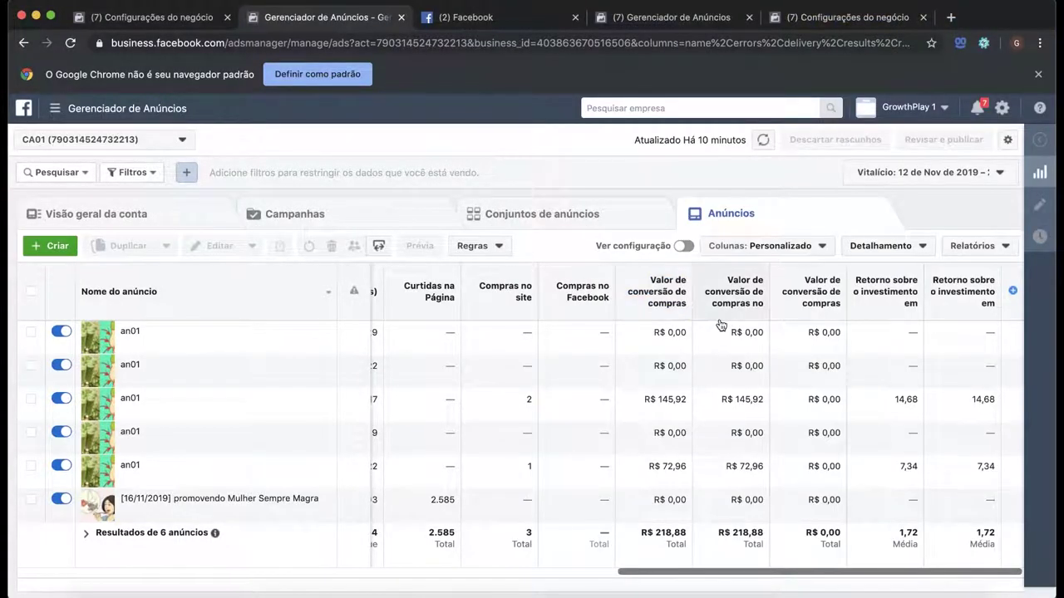
key("super+Tab")
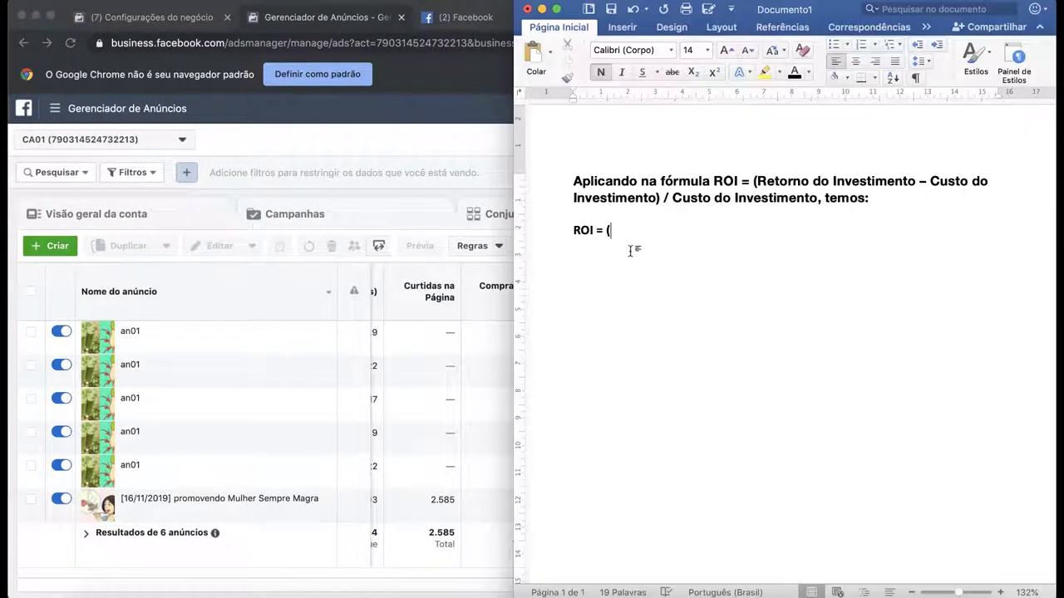
Step: Read through the ROI formula in the document, highlighting the term "Retorno do Investimento", and return to the calculation line
left_click(763, 184)
left_click(894, 199)
left_click(736, 235)
left_click_drag(756, 181, 914, 181)
left_click(915, 181)
left_click(665, 229)
Step: Copy the third an01 ad's purchase conversion value from Chrome into Word's ROI calculation line, and undo the paste
key("super+Tab")
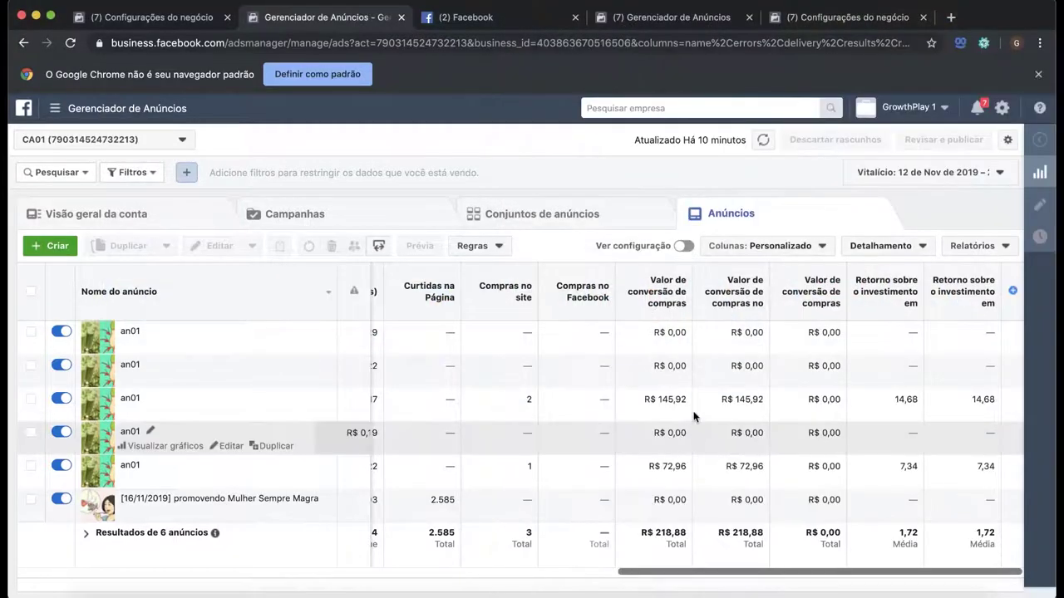
left_click_drag(657, 400, 687, 401)
key("super+c")
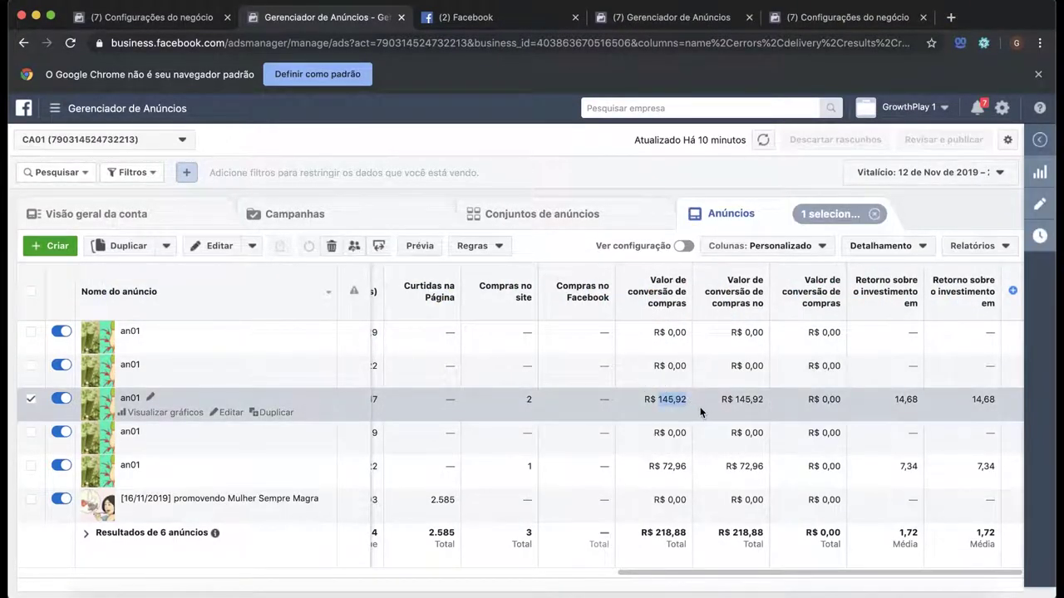
key("super+Tab")
key("super+v")
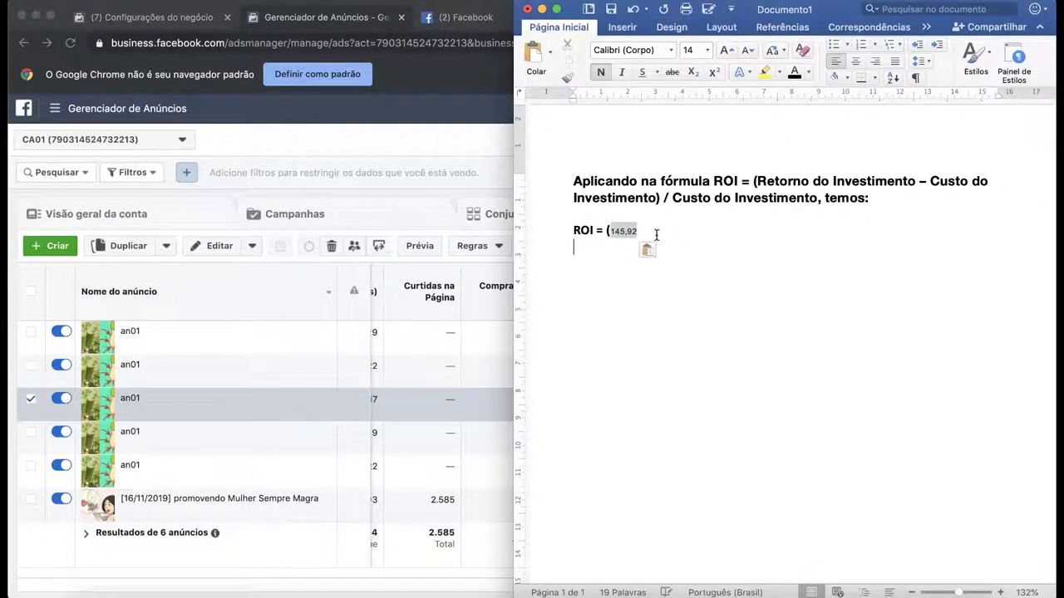
key("super+z")
Step: Continue the ROI calculation line with "145,92 – 9,94) /", taking the third an01 ad's amount spent from Chrome
type("145")
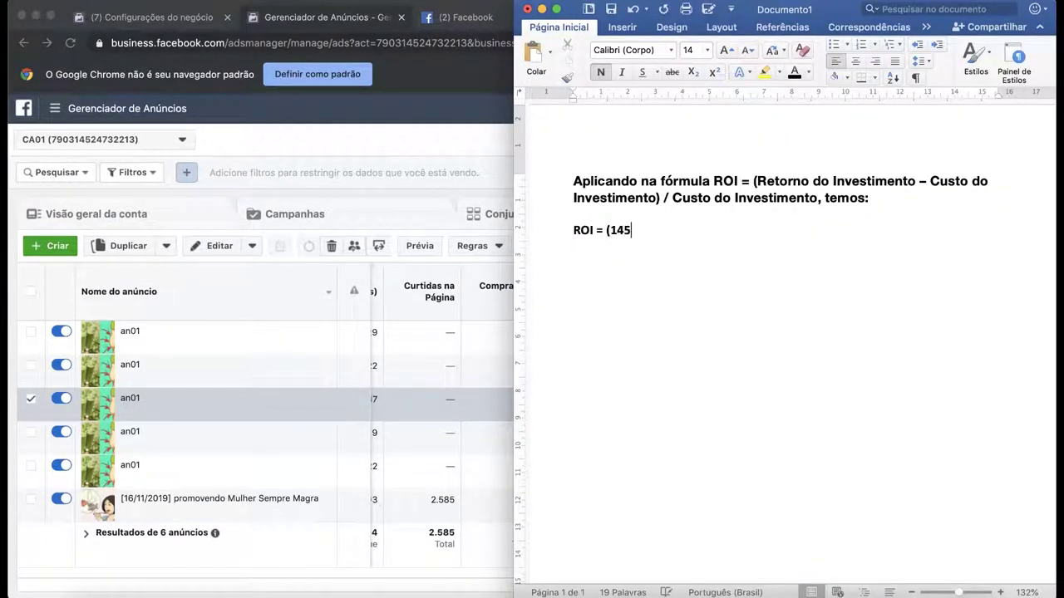
type(",92 -")
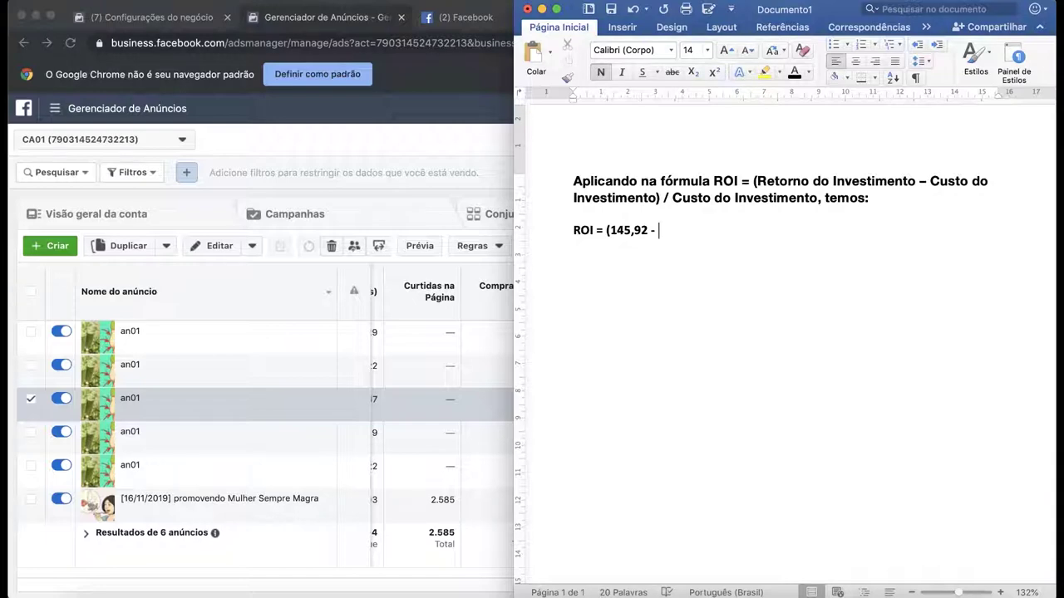
left_click(484, 272)
left_click_drag(696, 580, 301, 568)
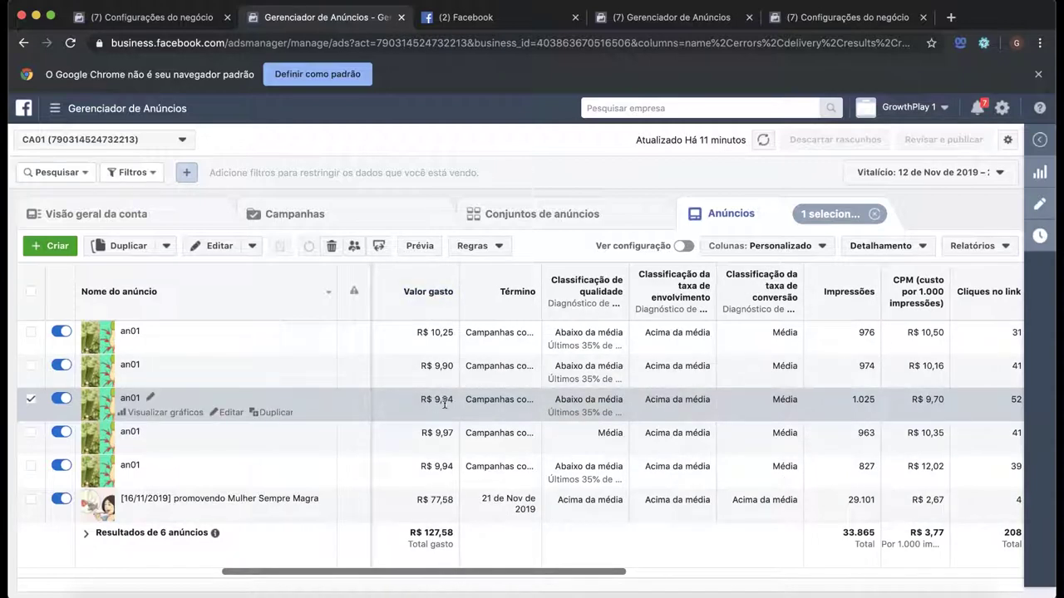
key("super+Tab")
type("9,94)")
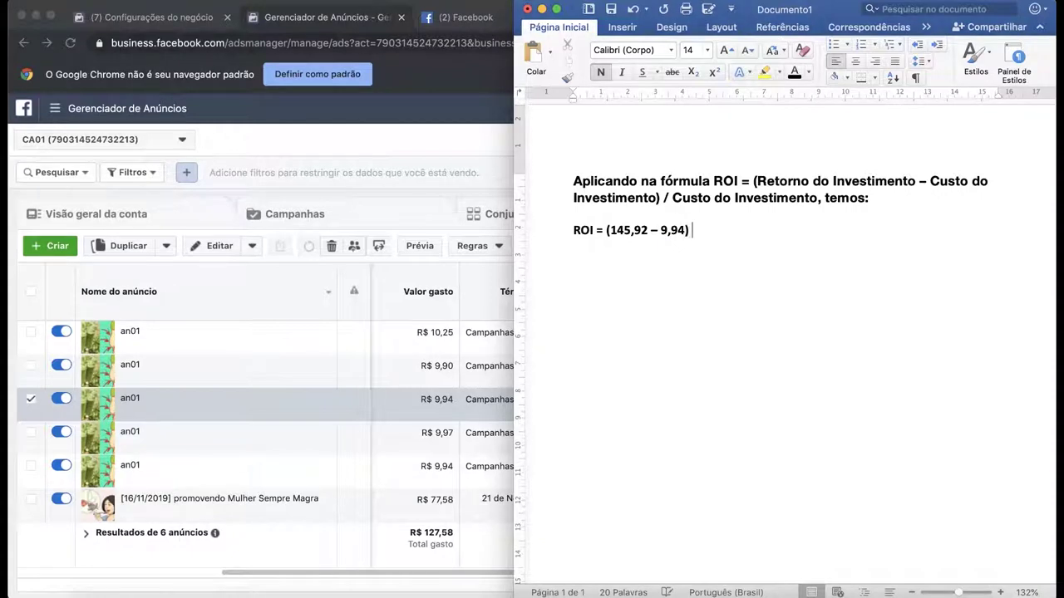
type(" /")
Step: Check the amount spent in Chrome again and complete the calculation line in Word with "9,94 ="
key("super+Tab")
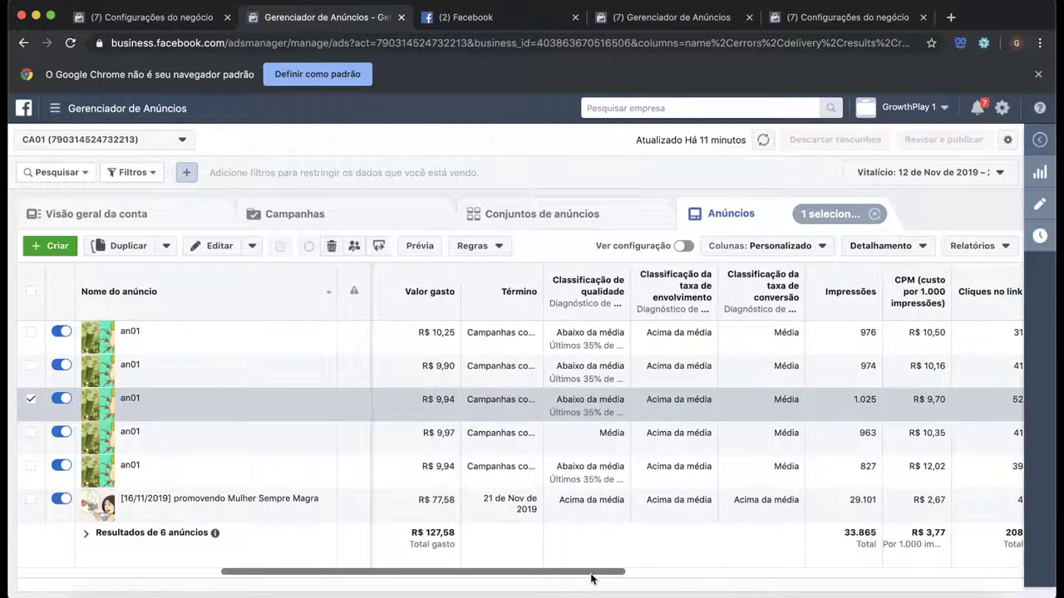
left_click_drag(595, 580, 546, 576)
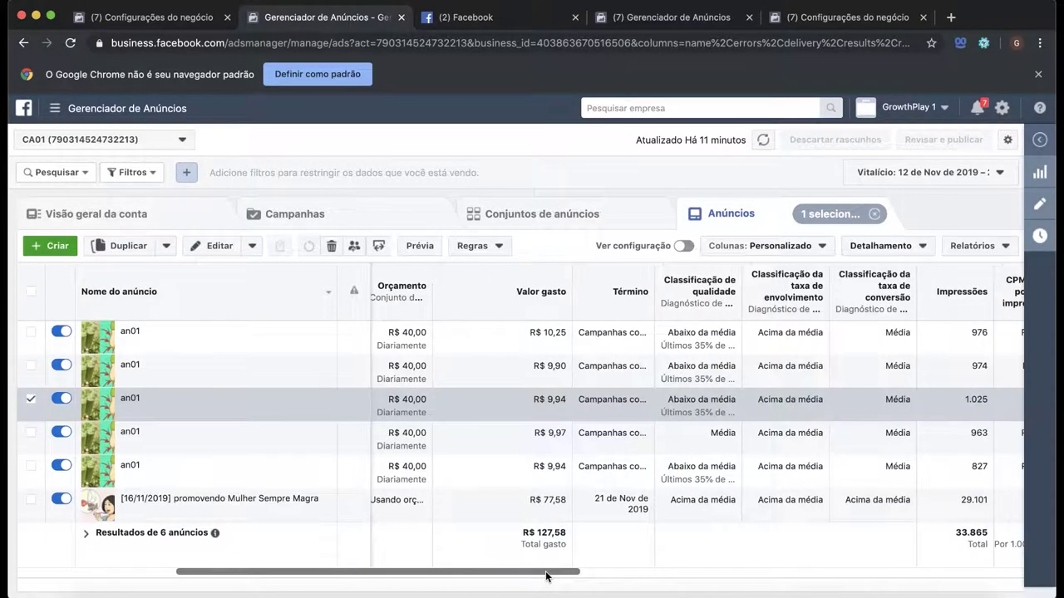
key("super+Tab")
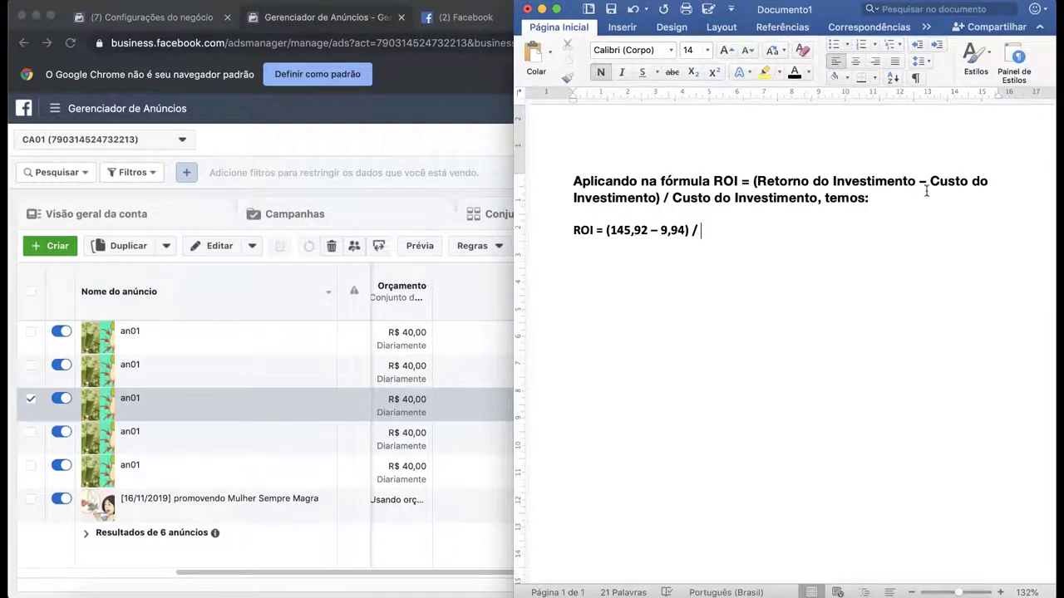
type("9,94 =")
Step: Open the Calculator, clear the previous result and subtract 9,94 from 145,92
left_click(872, 592)
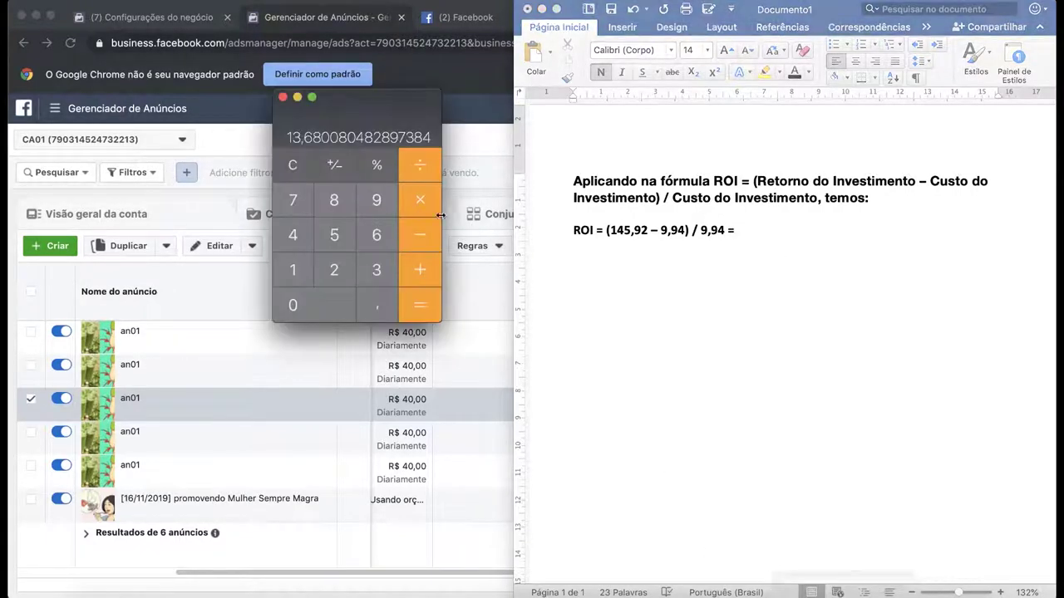
left_click(288, 174)
left_click(292, 269)
left_click(292, 234)
left_click(334, 235)
left_click(376, 305)
left_click(377, 199)
left_click(336, 269)
left_click(417, 244)
left_click(377, 199)
left_click(376, 305)
left_click(363, 211)
left_click(295, 236)
left_click(412, 301)
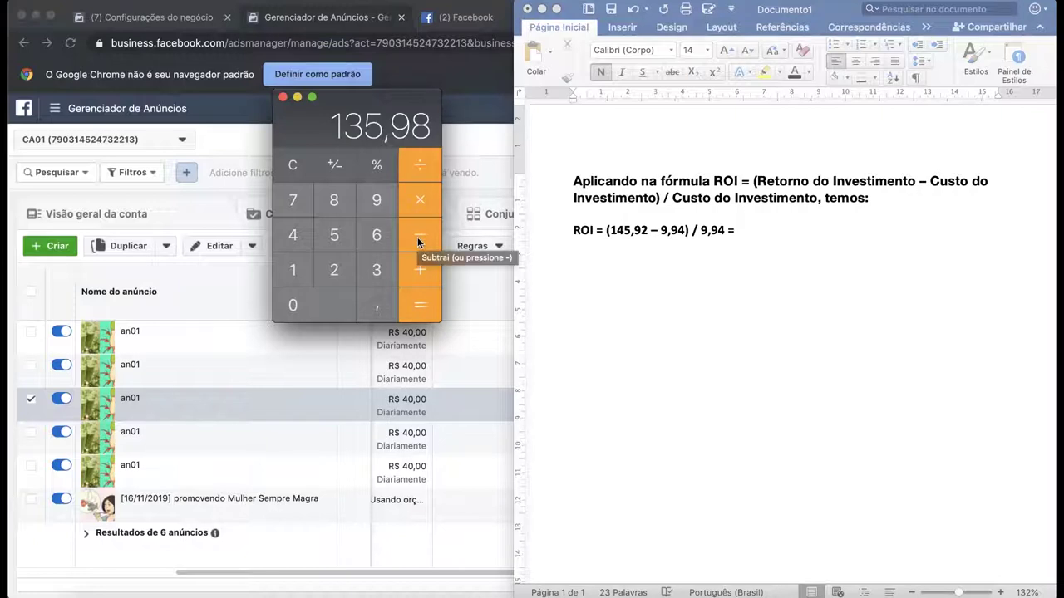
Step: Divide the Calculator's subtraction result by 9,94
left_click(423, 168)
left_click(379, 202)
left_click(378, 308)
left_click(384, 203)
left_click(300, 238)
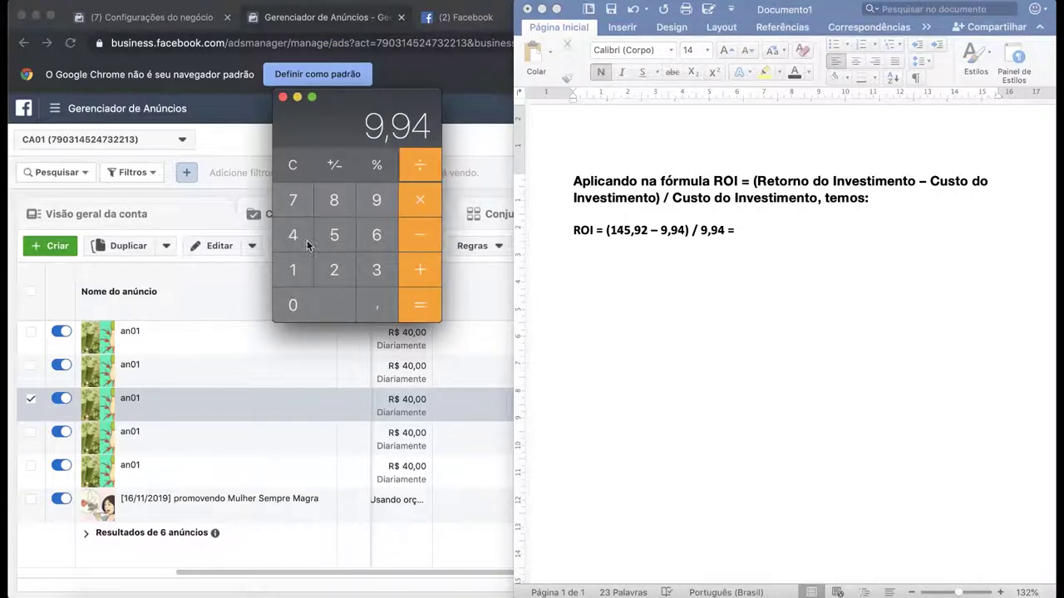
left_click(420, 305)
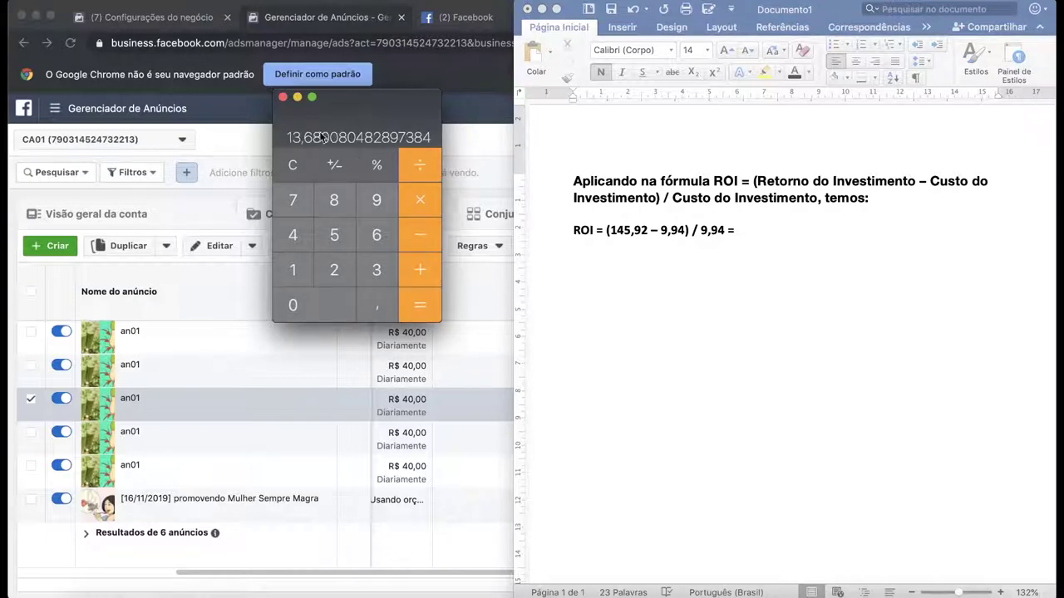
Step: Add a new line reading "ROI = 13,68" below the calculation in the Word document
left_click(750, 231)
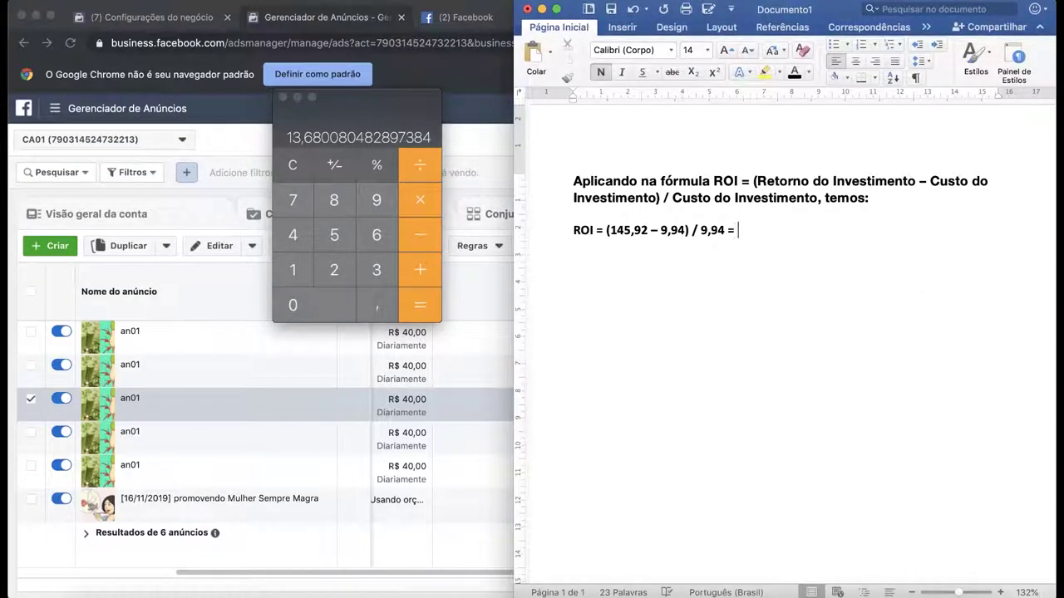
key("Return")
type("ROI = 13,68")
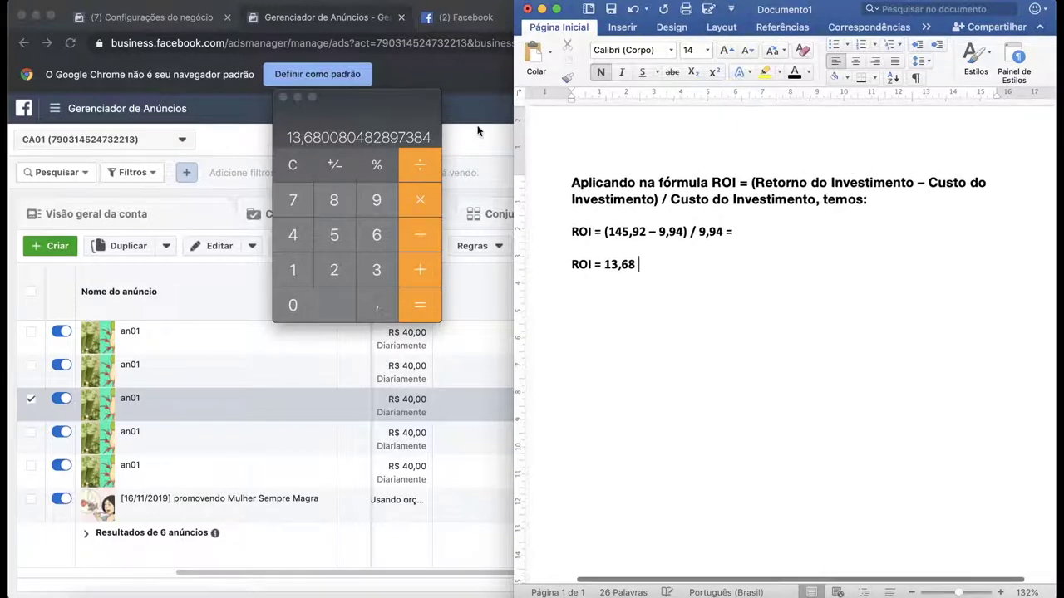
Step: Compare the third an01 ad's purchase conversion value, amount spent and return on ad spend in Chrome with the ROI calculation in Word
left_click(485, 133)
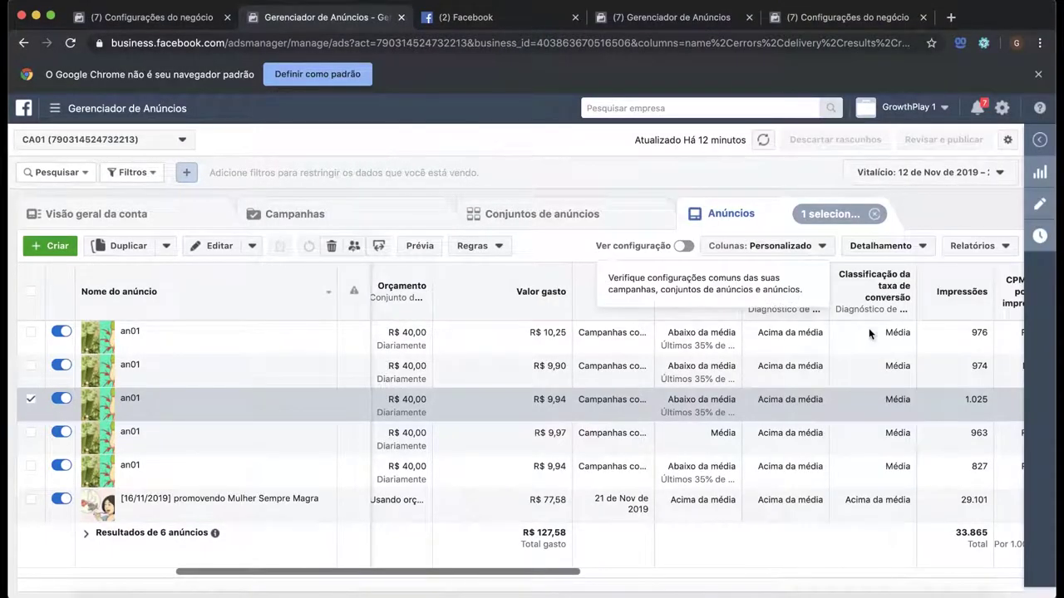
scroll(890, 399, "right", 10)
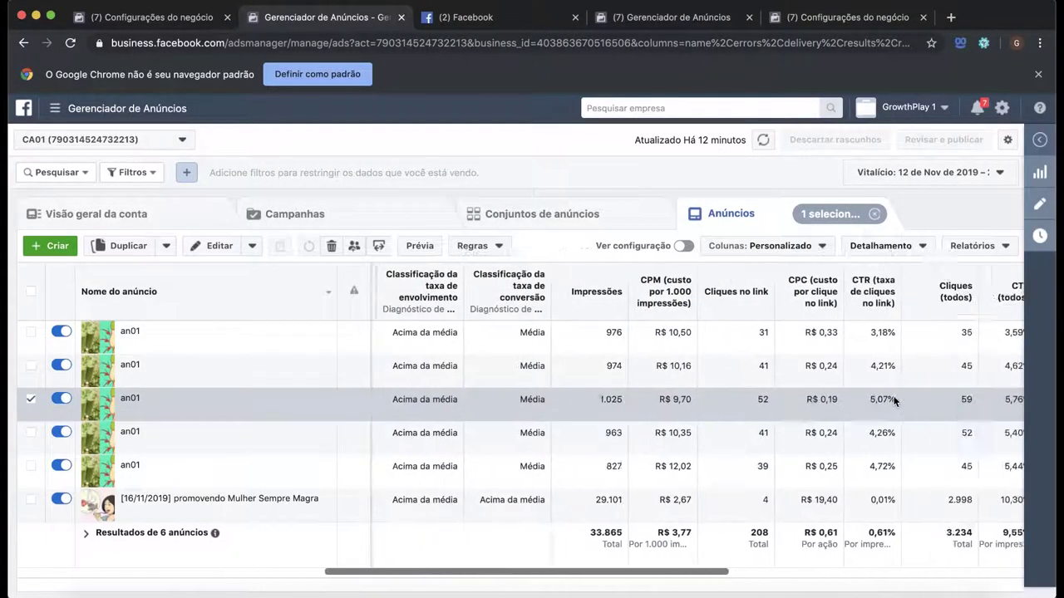
scroll(894, 401, "right", 8)
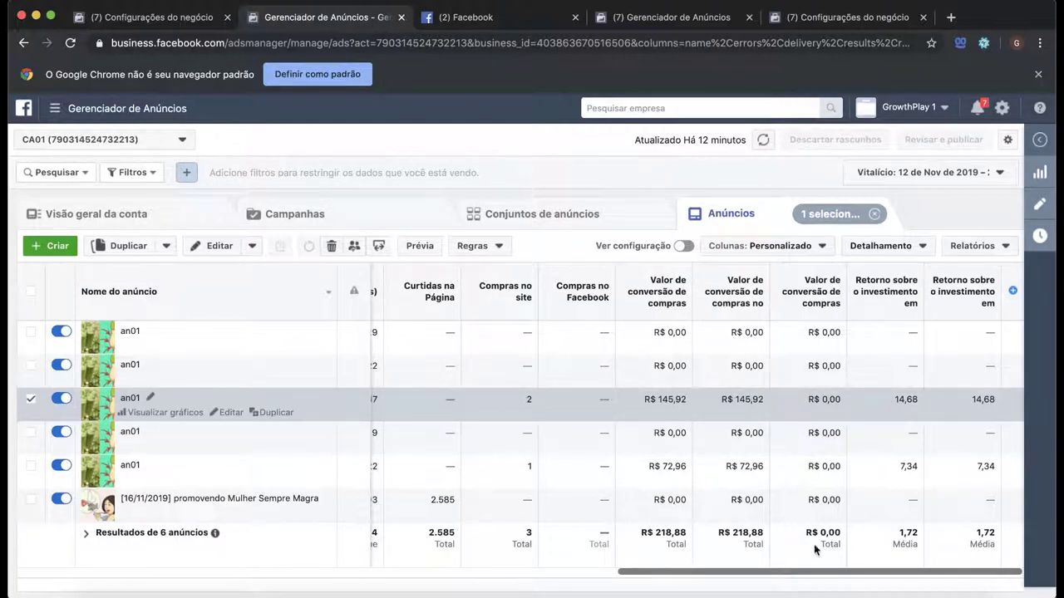
left_click_drag(817, 575, 250, 572)
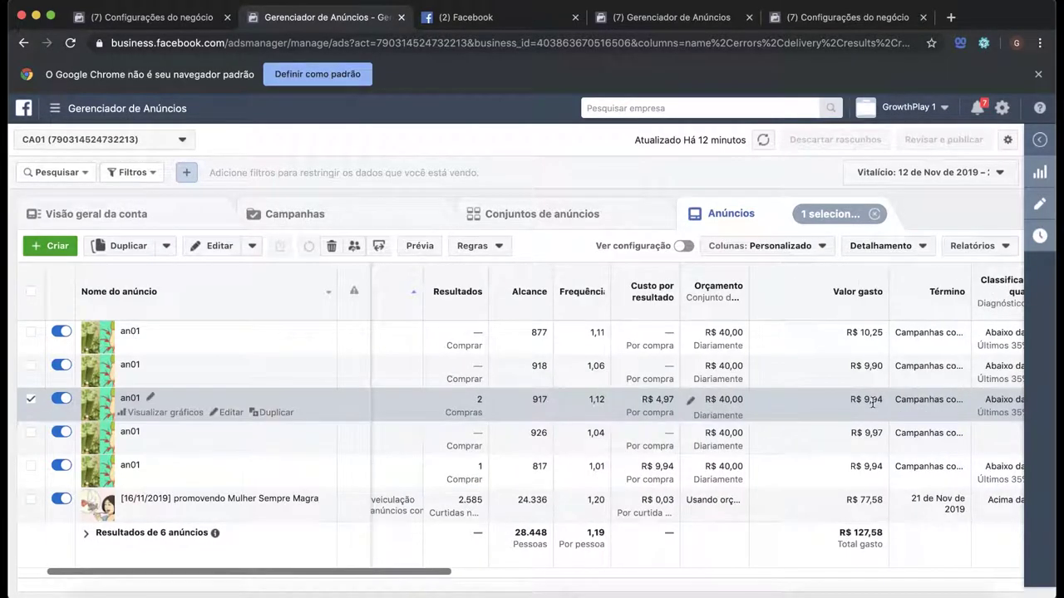
left_click_drag(325, 573, 328, 573)
left_click_drag(739, 596, 889, 597)
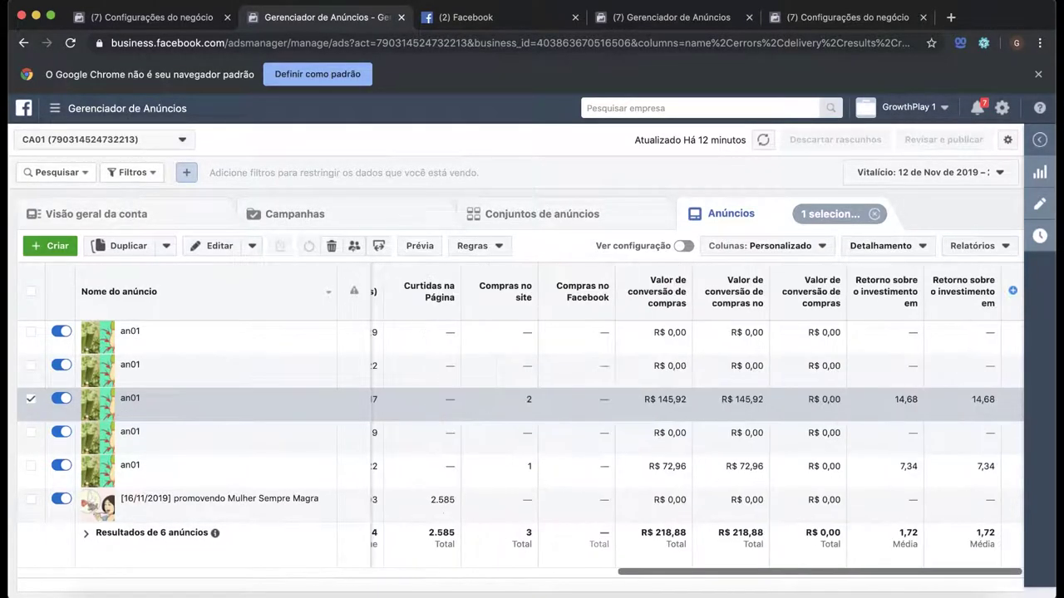
key("super+Tab")
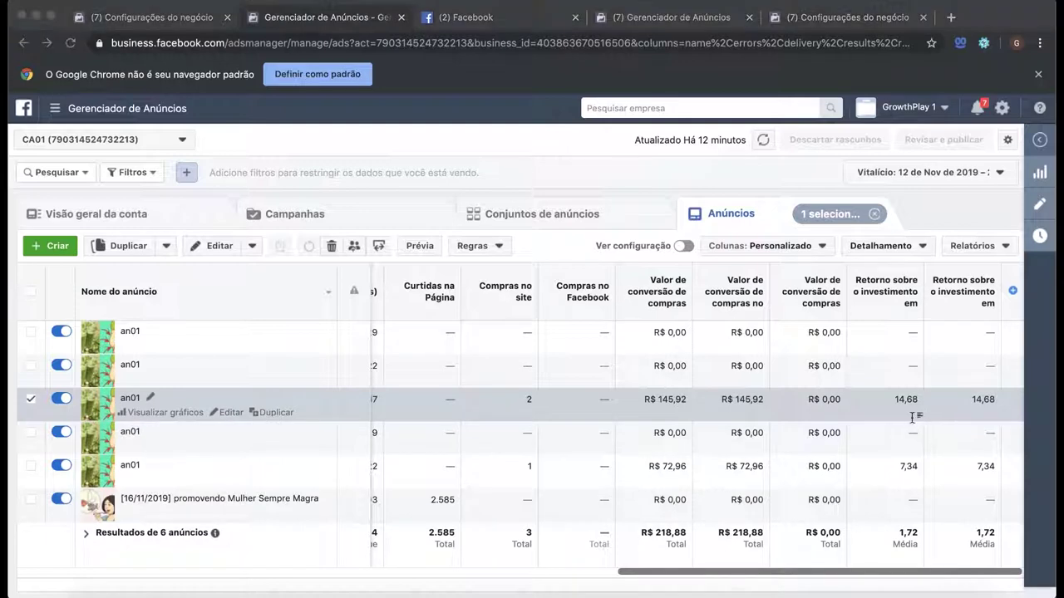
left_click_drag(659, 233, 683, 232)
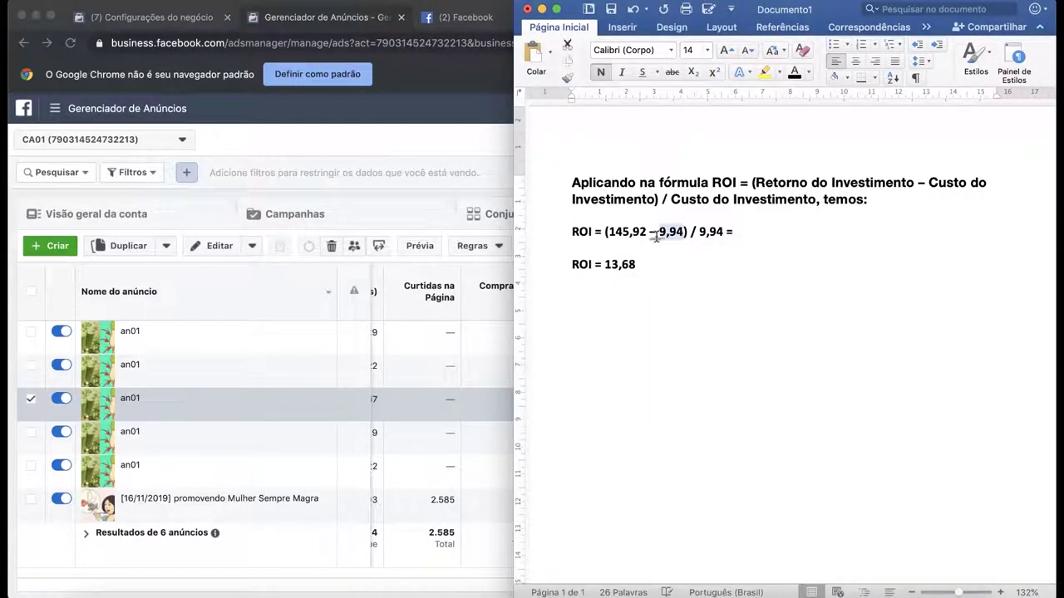
left_click(665, 263)
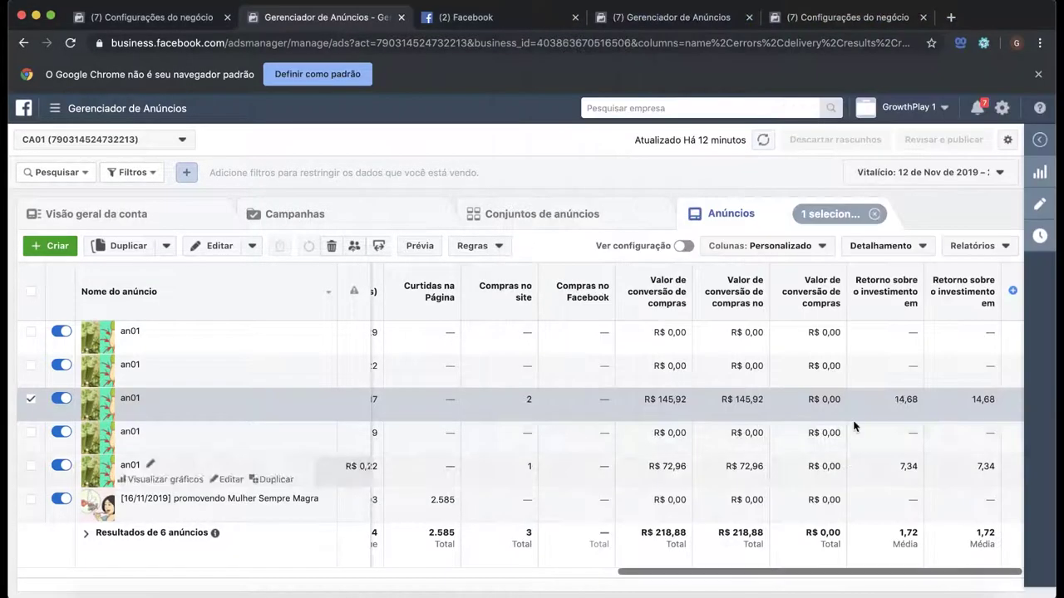
key("super+Tab")
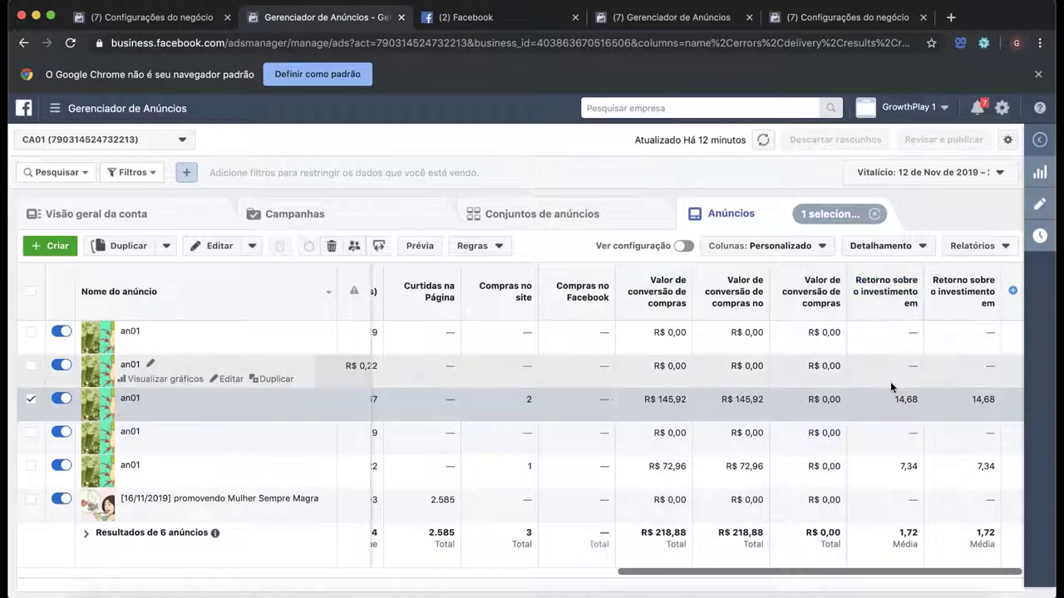
key("super+Tab")
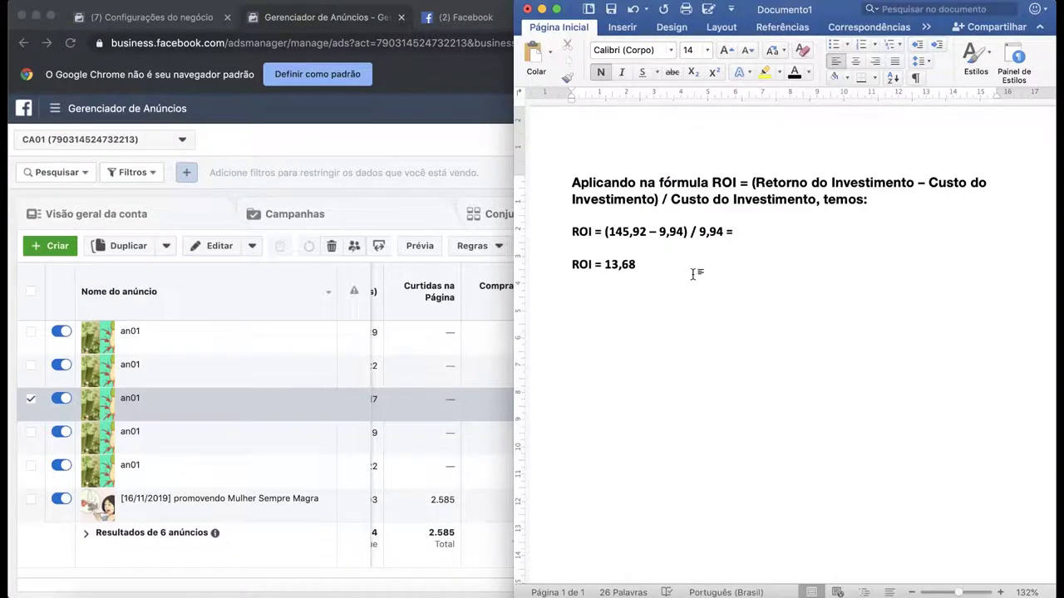
key("super+Tab")
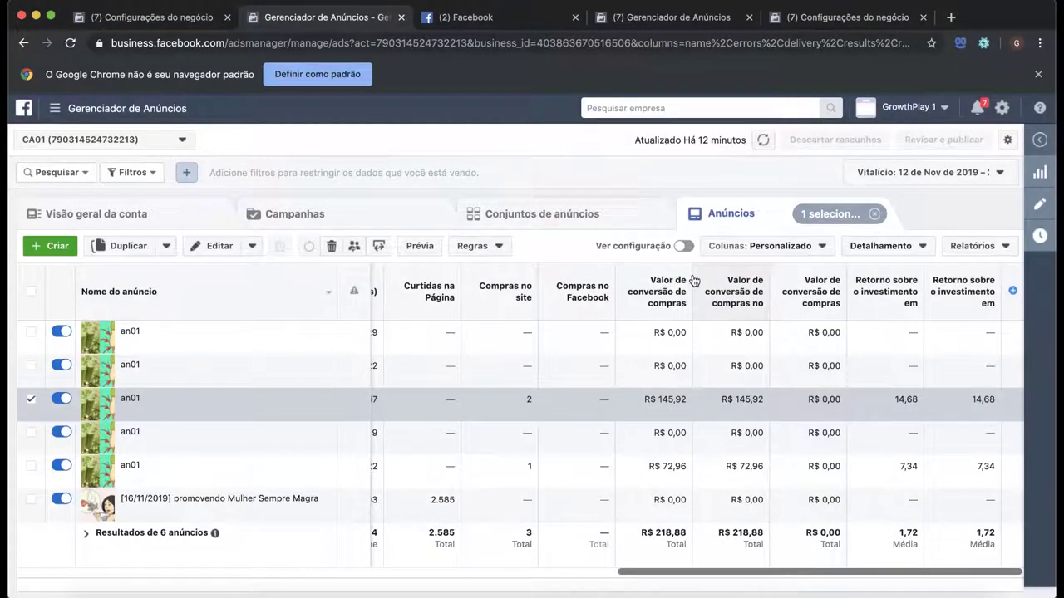
Step: Append "* 100" to the "ROI = 13,68" line in Word and multiply the Calculator's result by 100
key("super+Tab")
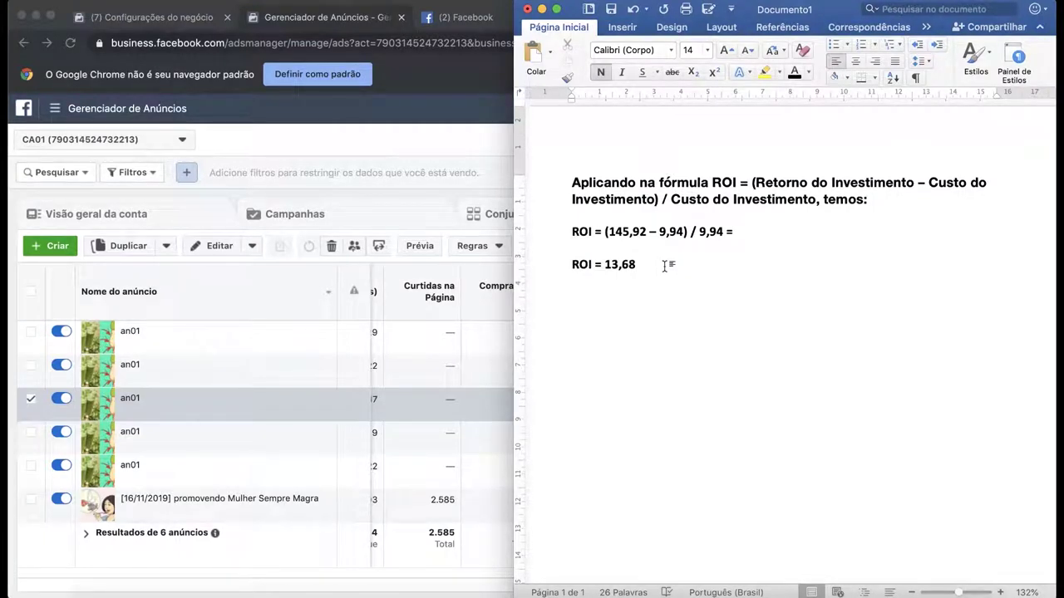
type("* 100")
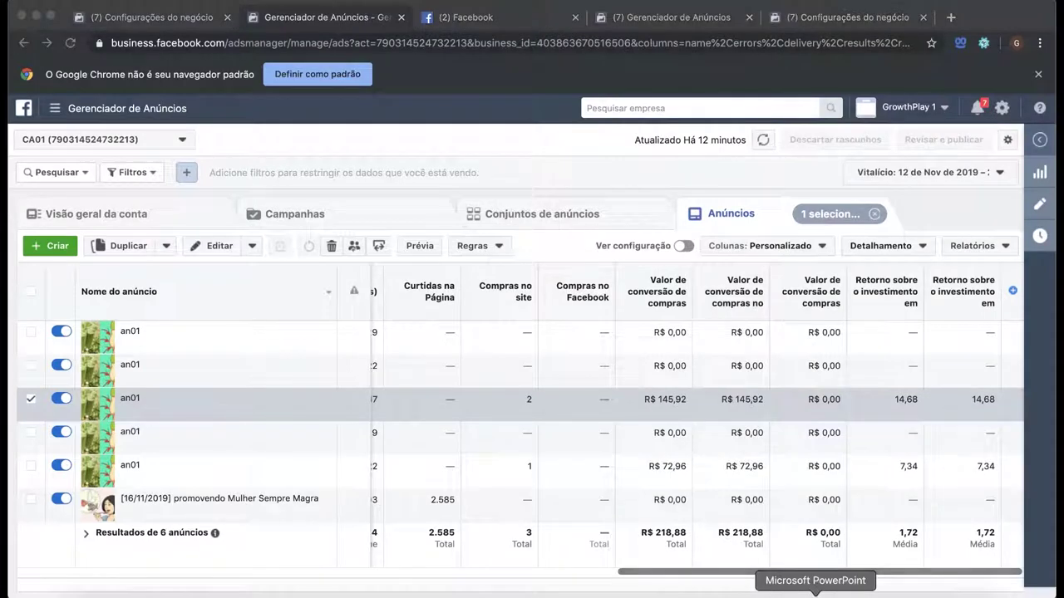
left_click(608, 587)
left_click(418, 201)
left_click(293, 270)
double_click(302, 299)
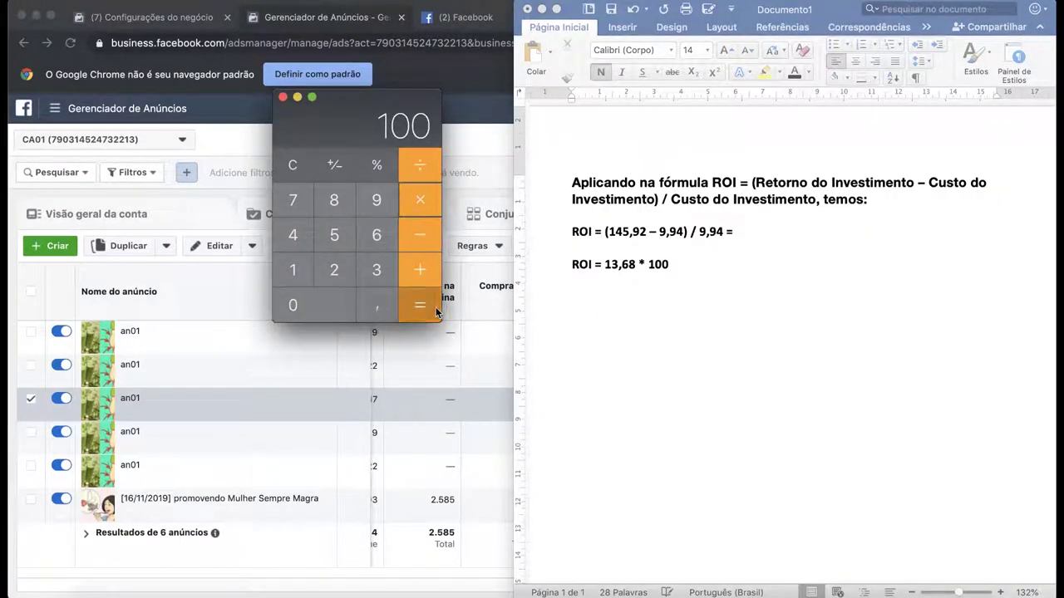
left_click(435, 307)
Step: Add a final line reading "ROI = 1368%" below the multiplication in the Word document
left_click(713, 285)
key("Return")
type("ROI -")
key("BackSpace")
type("= 13")
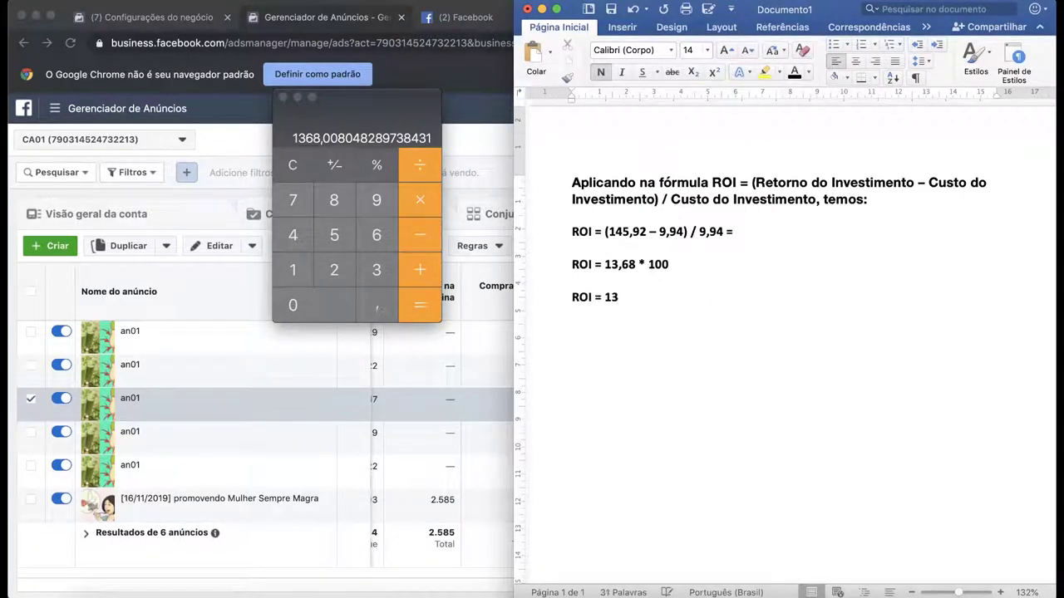
type("68%")
Step: Check the an01 ads' return on ad spend values in Chrome and return to the ROI result in Word
key("super+Tab")
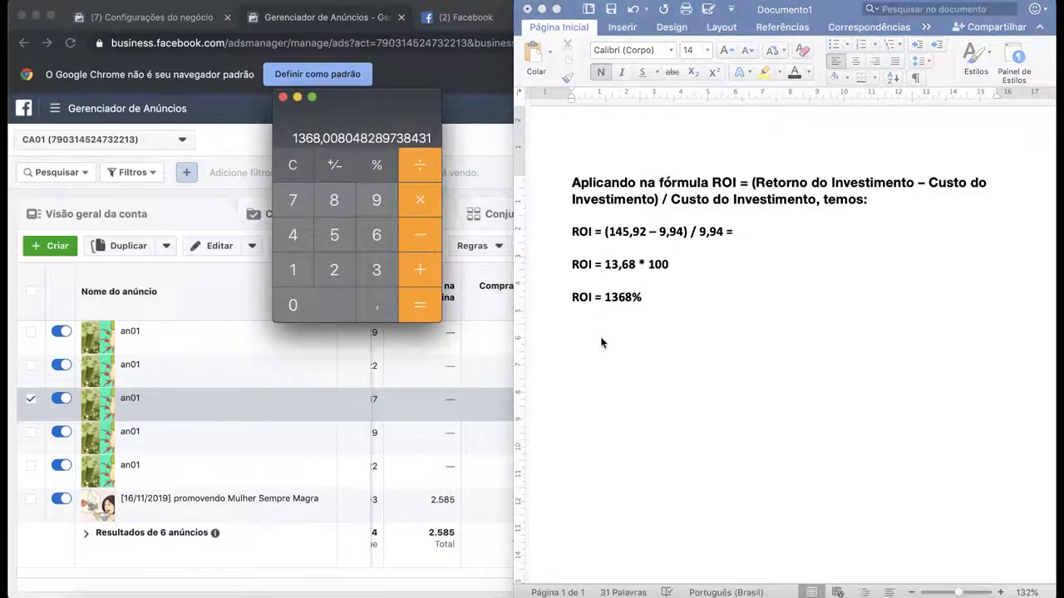
left_click(654, 304)
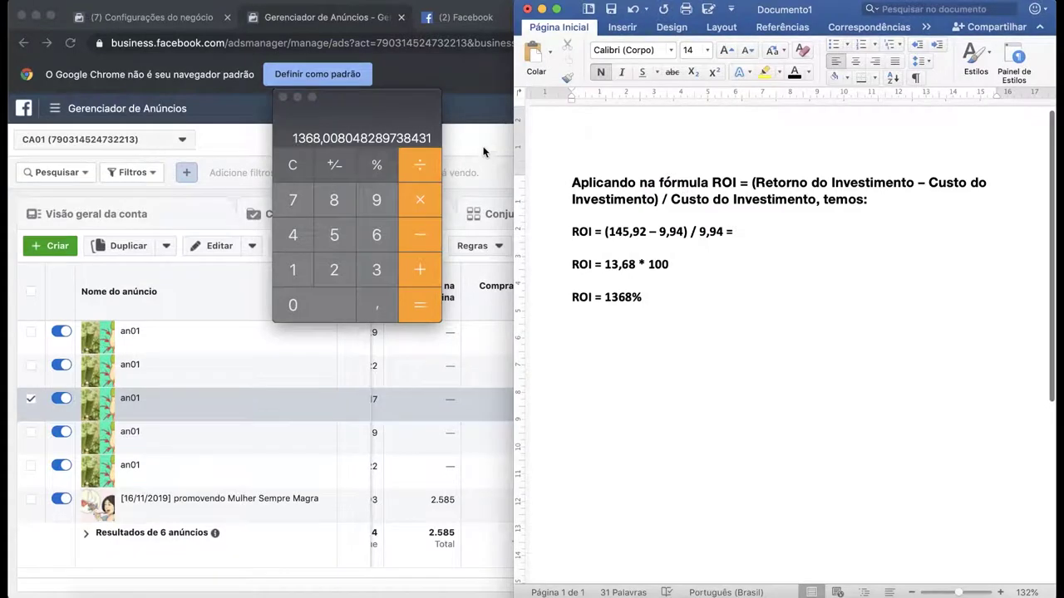
left_click(484, 150)
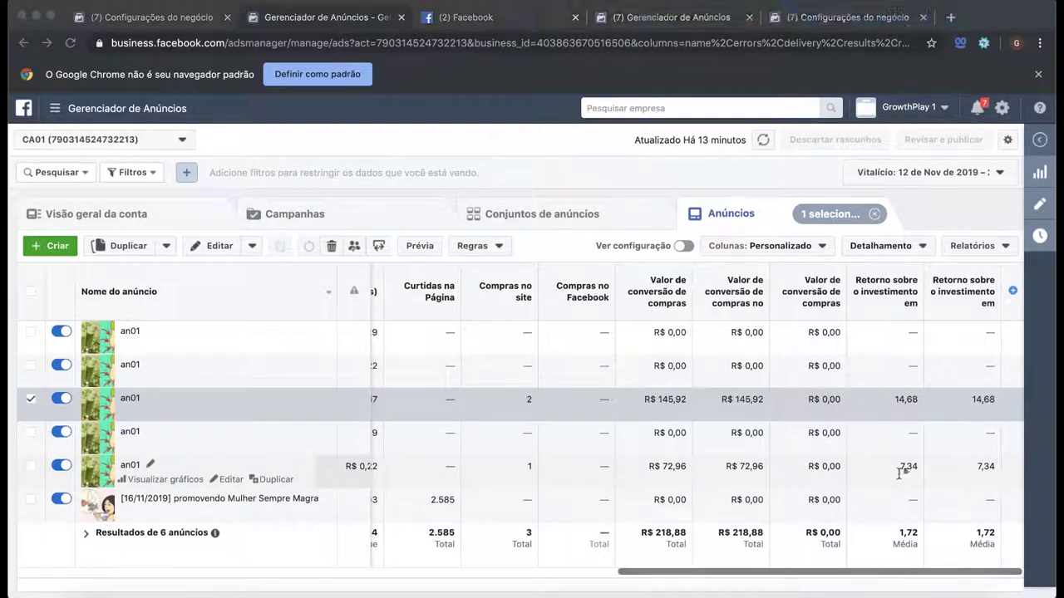
key("super+Tab")
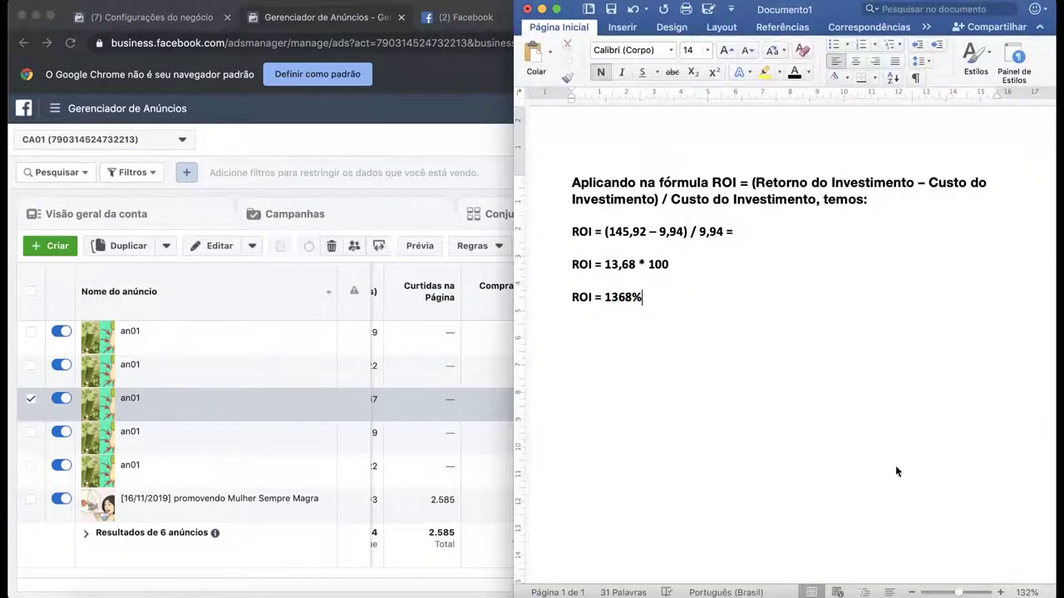
Step: Check the an01 ads' return on ad spend in Chrome and examine the conversion breakdowns behind each ad's results
key("super+Tab")
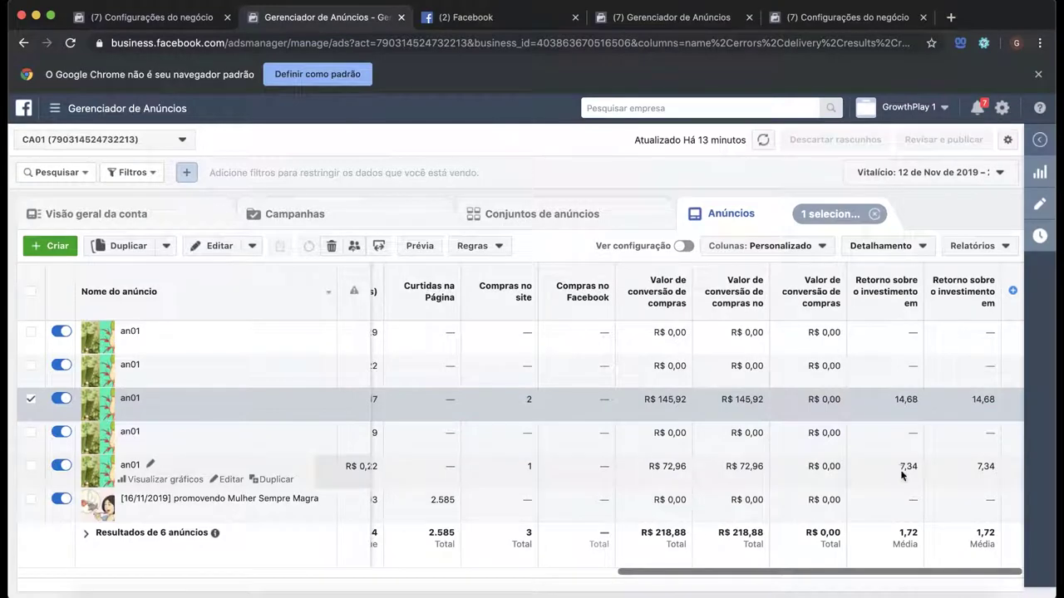
key("super+Tab")
key("super+Tab")
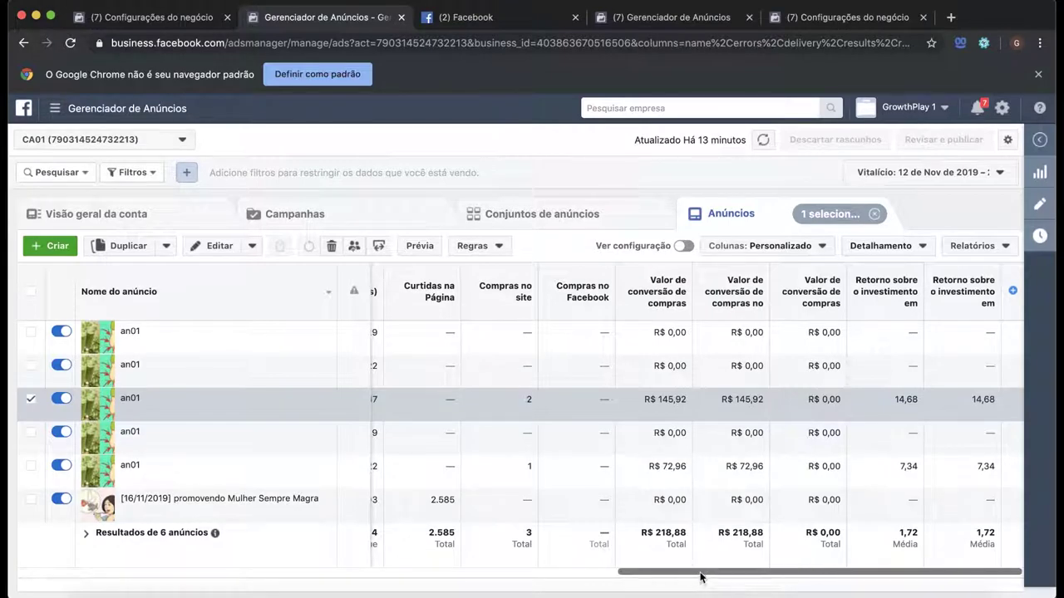
left_click_drag(753, 576, 165, 581)
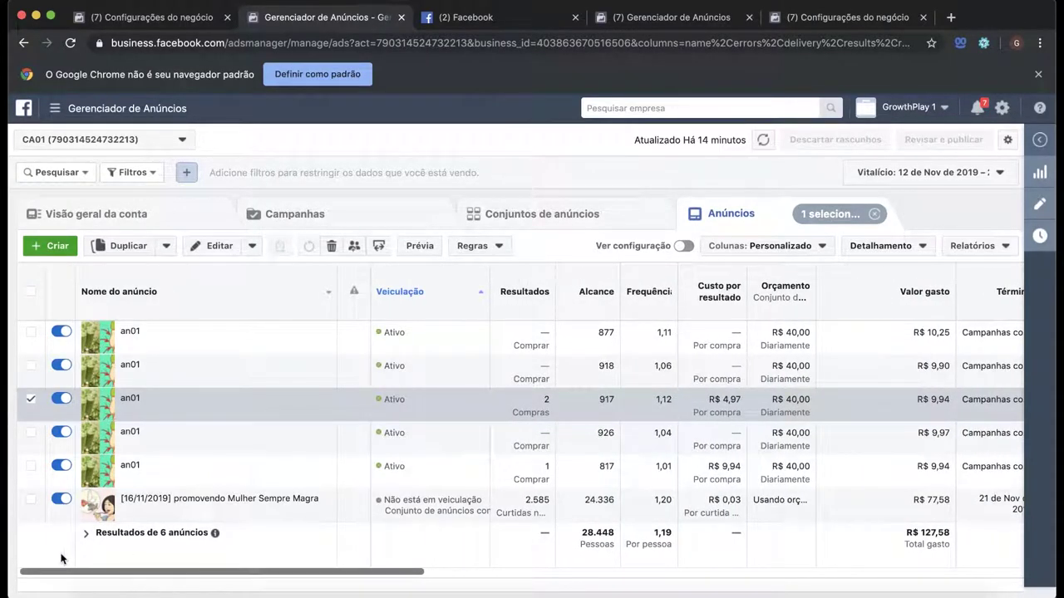
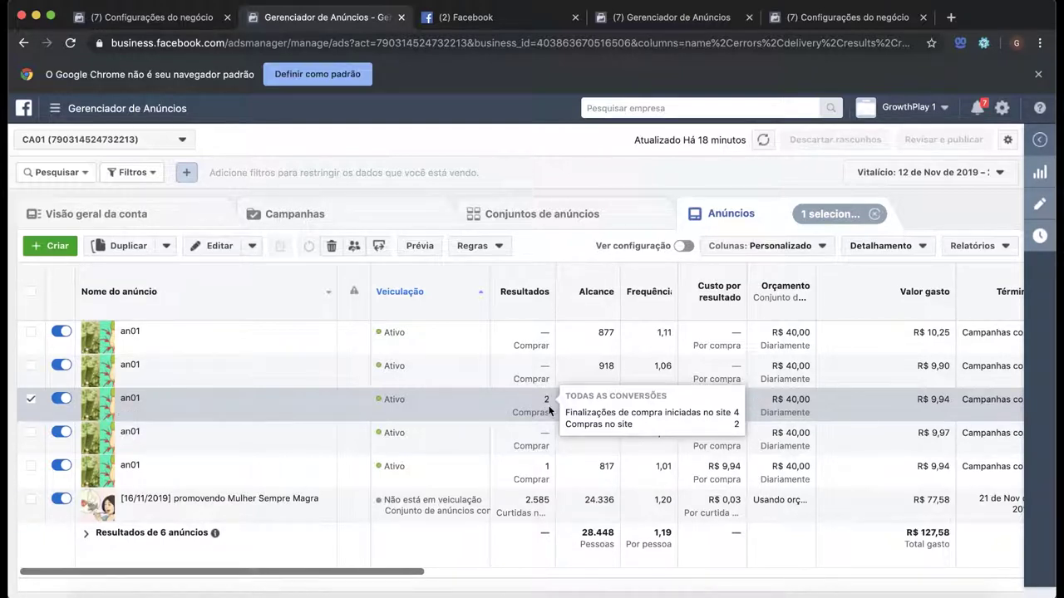
mouse_move(545, 366)
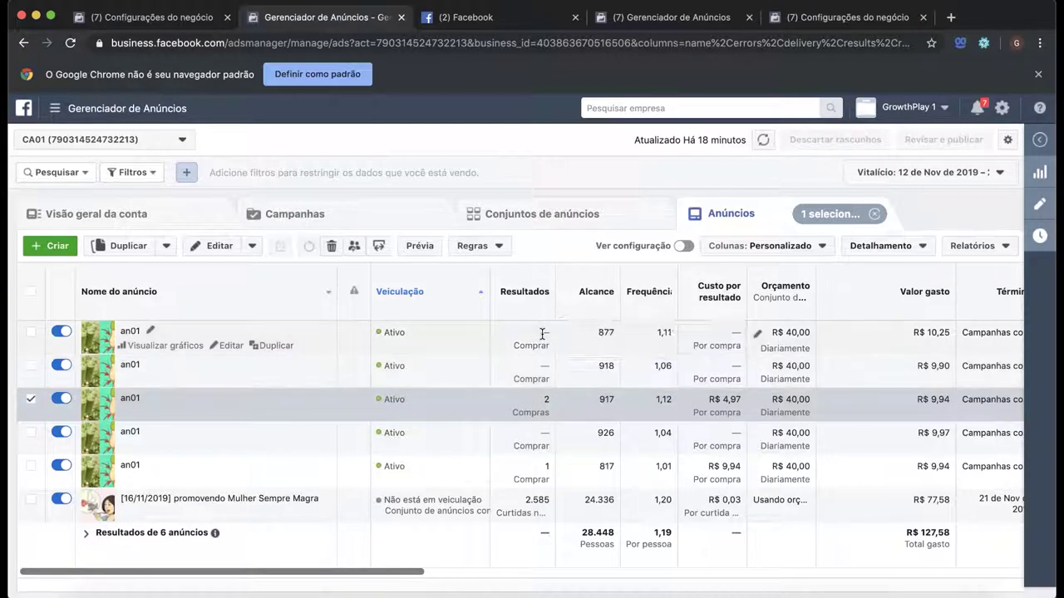
mouse_move(542, 333)
mouse_move(546, 433)
mouse_move(546, 466)
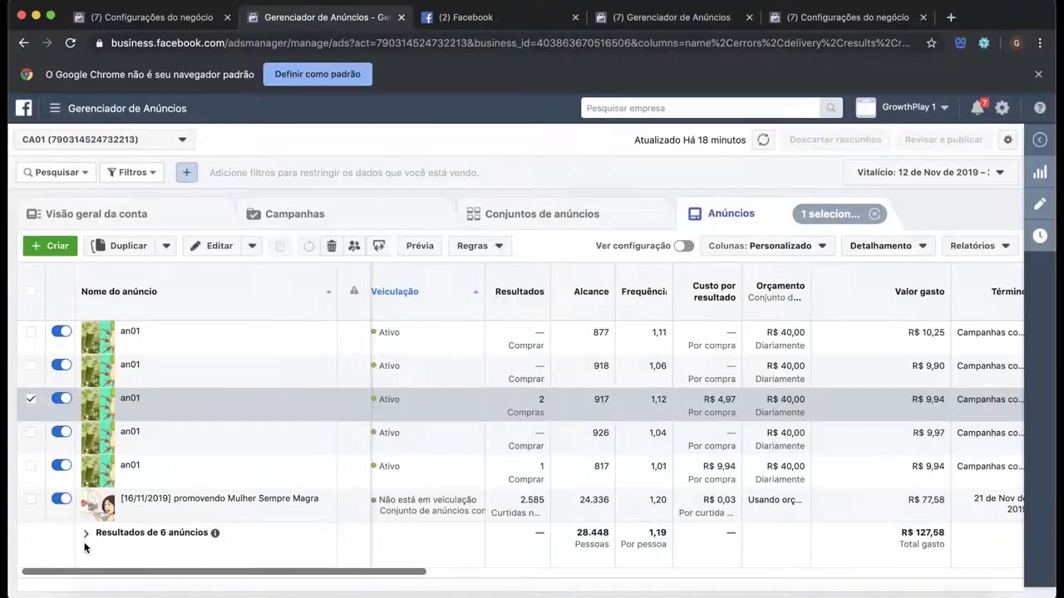
Step: Review the "Custo por Finalização de compra" formula on the presentation slide, check the amount spent in Chrome, and go to the formula in Word
key("super+Tab")
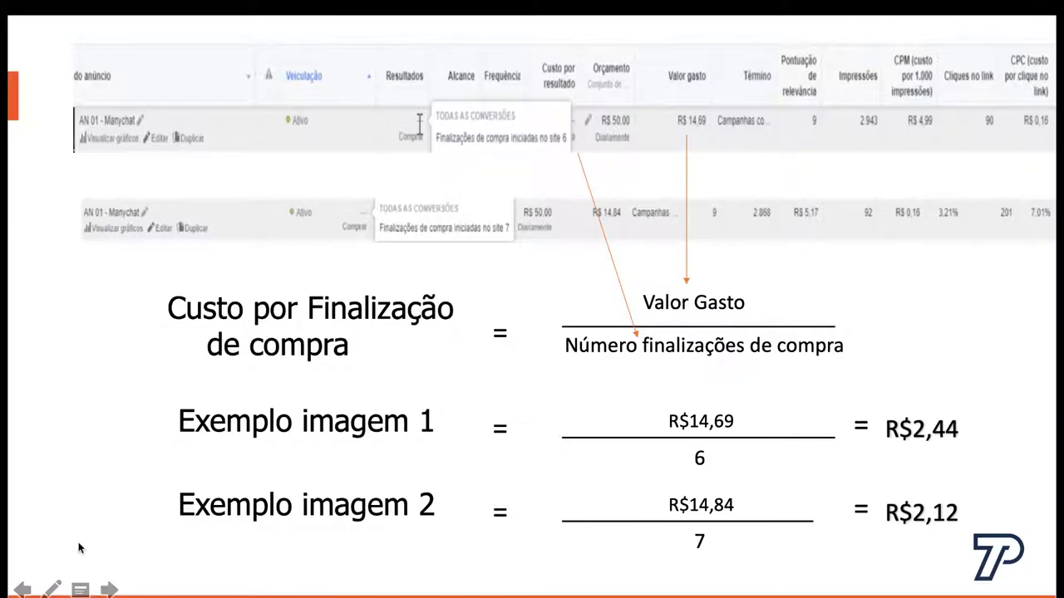
key("alt+Tab")
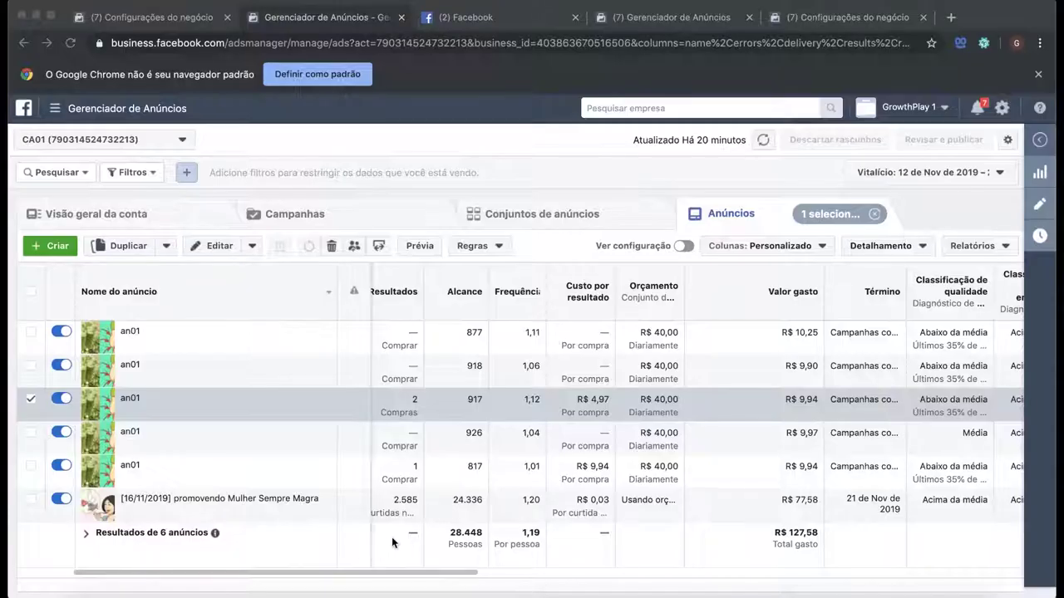
left_click(803, 407)
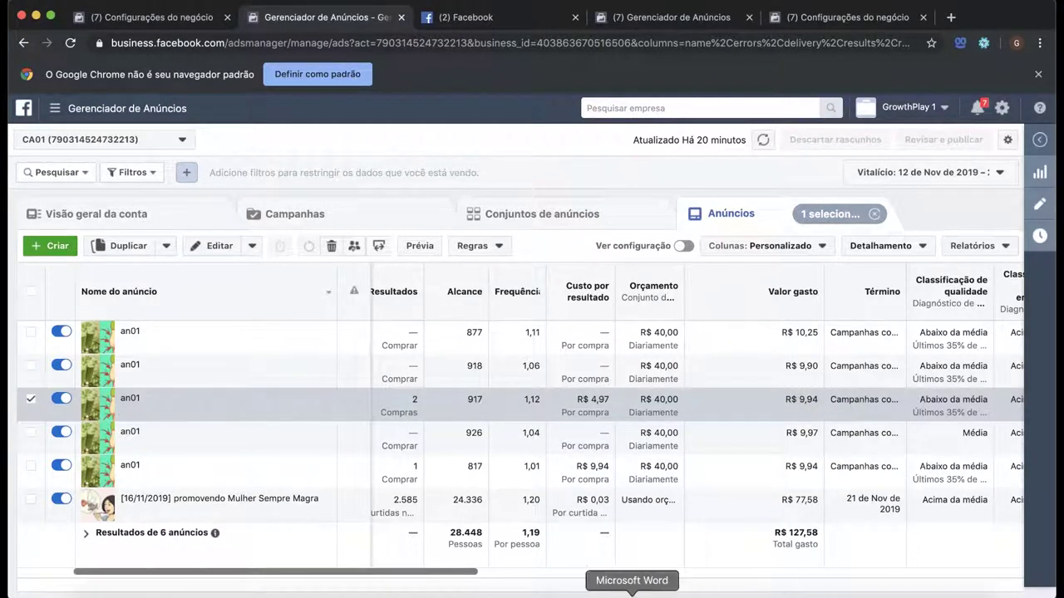
left_click(629, 590)
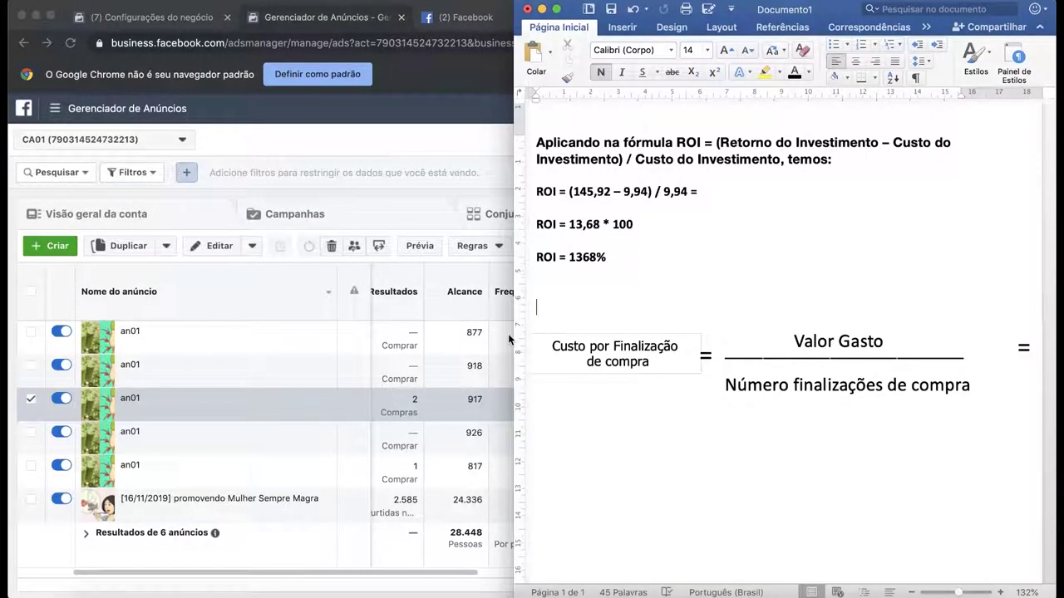
left_click_drag(515, 335, 523, 336)
scroll(655, 376, "down", 3)
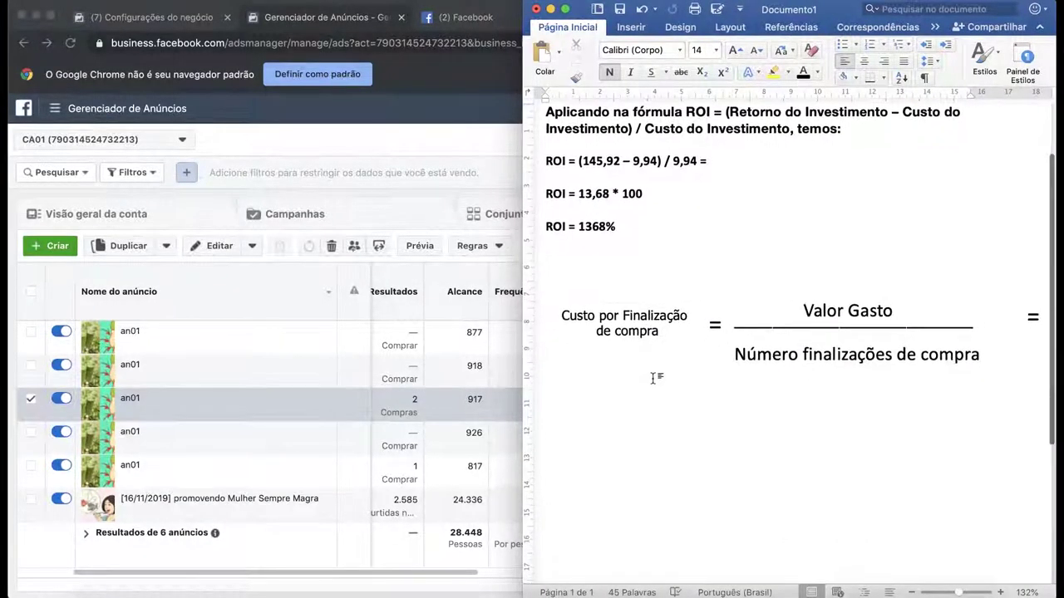
left_click(772, 391)
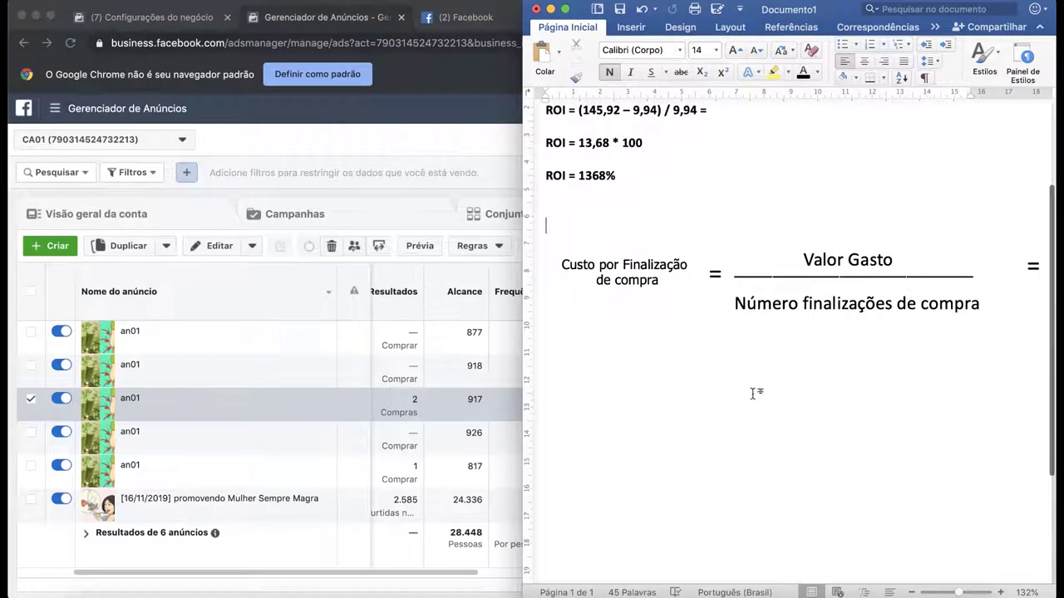
key("Return")
key("Return")
key("Return")
key("BackSpace")
key("BackSpace")
key("BackSpace")
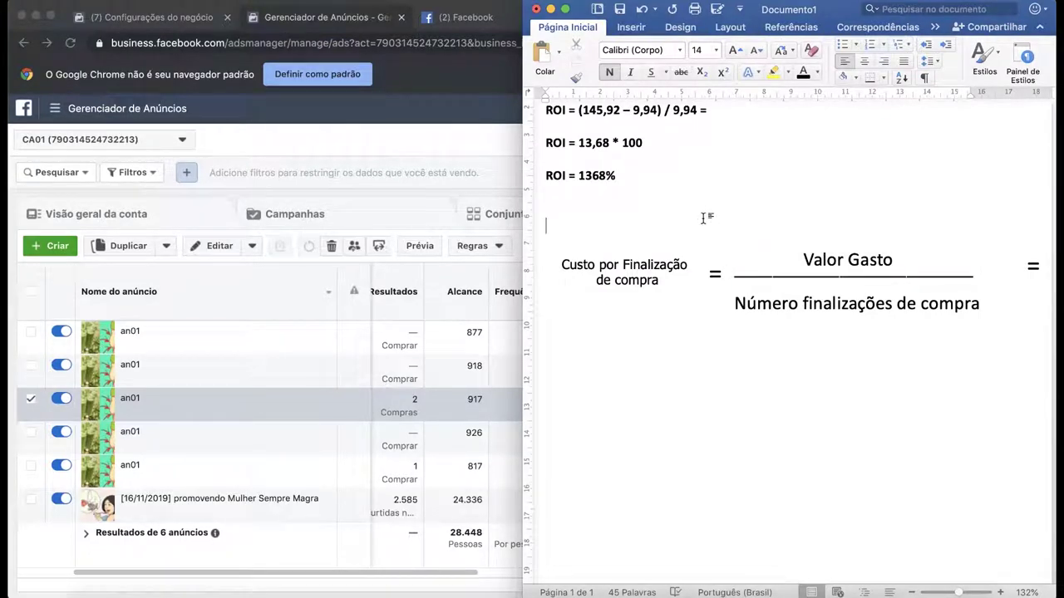
Step: Start a line reading "Custo por finalização de compra =" above the cost formula in the Word document
type("Custo por finalização de cm")
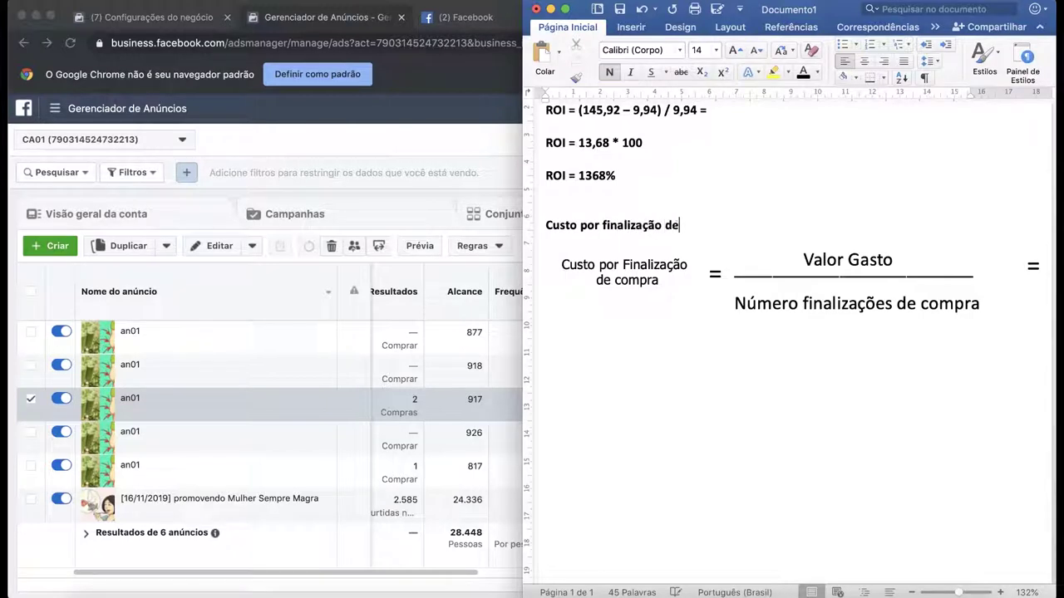
key("BackSpace")
type("ompra_")
key("BackSpace")
key("BackSpace")
type("=")
Step: Look up the third an01 ad's amount spent and initiated checkouts in Chrome and append "9,94/4 =" to the cost line in Word
left_click(485, 389)
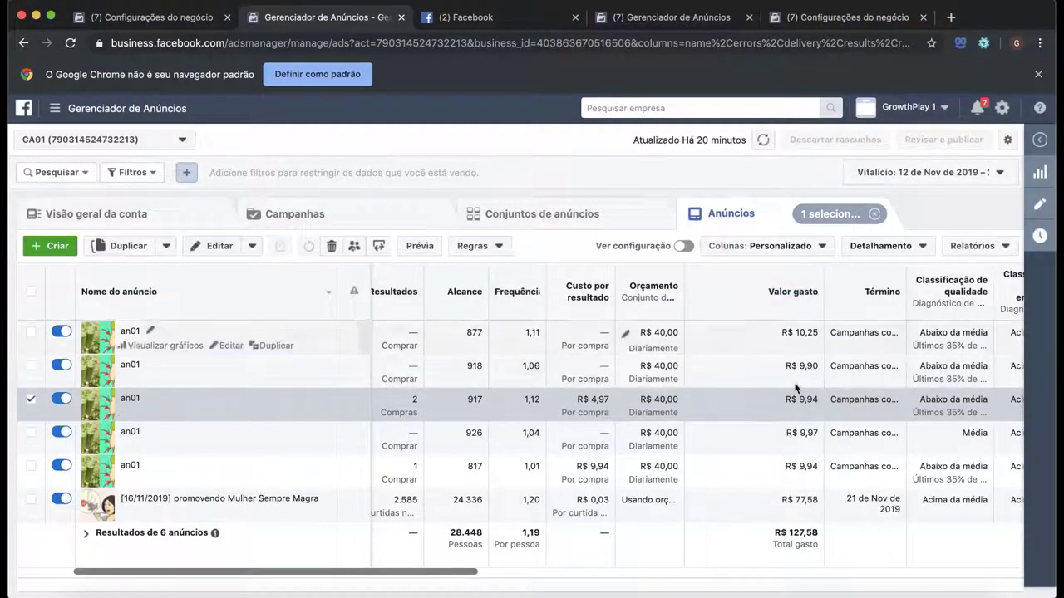
key("super+Tab")
type("9,94")
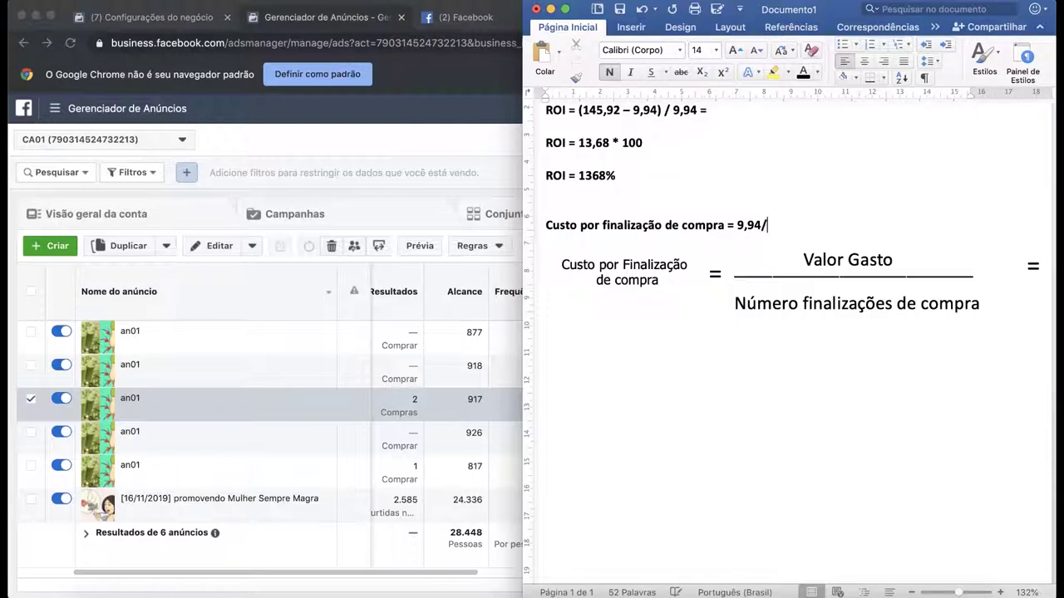
key("super+Tab")
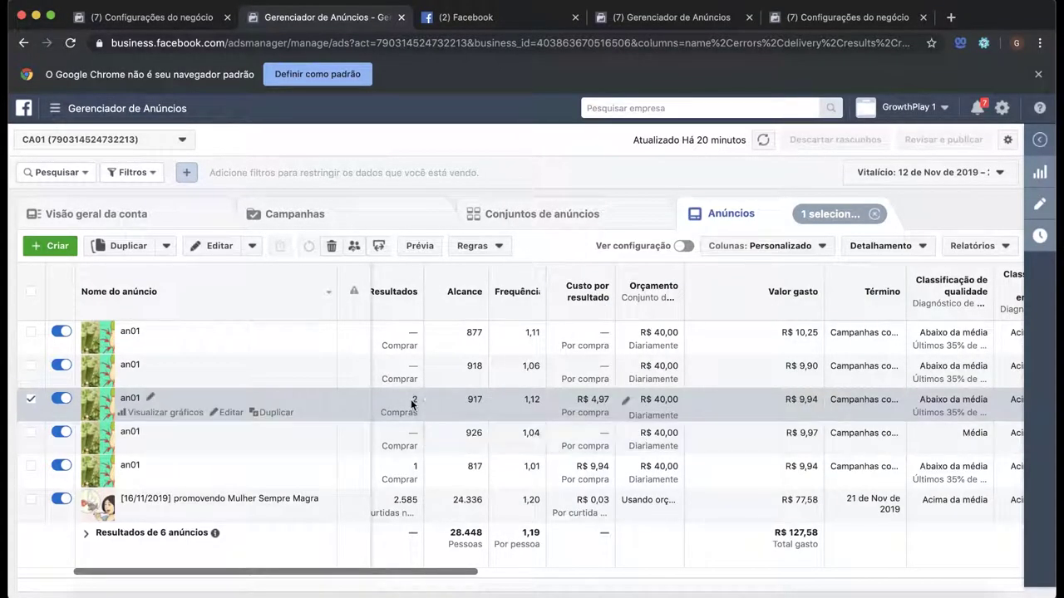
key("super+Tab")
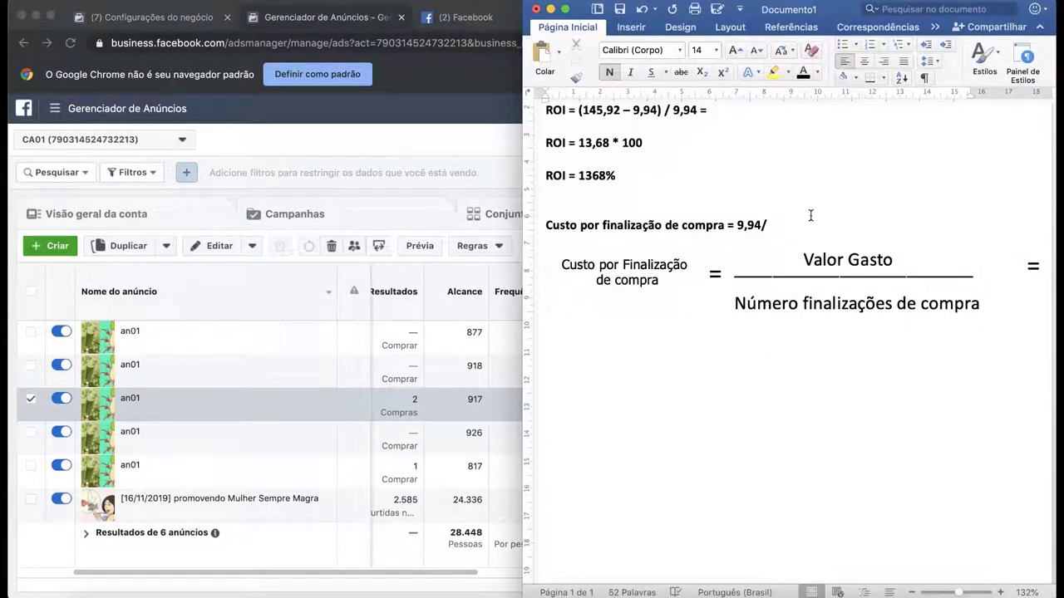
type("4 =")
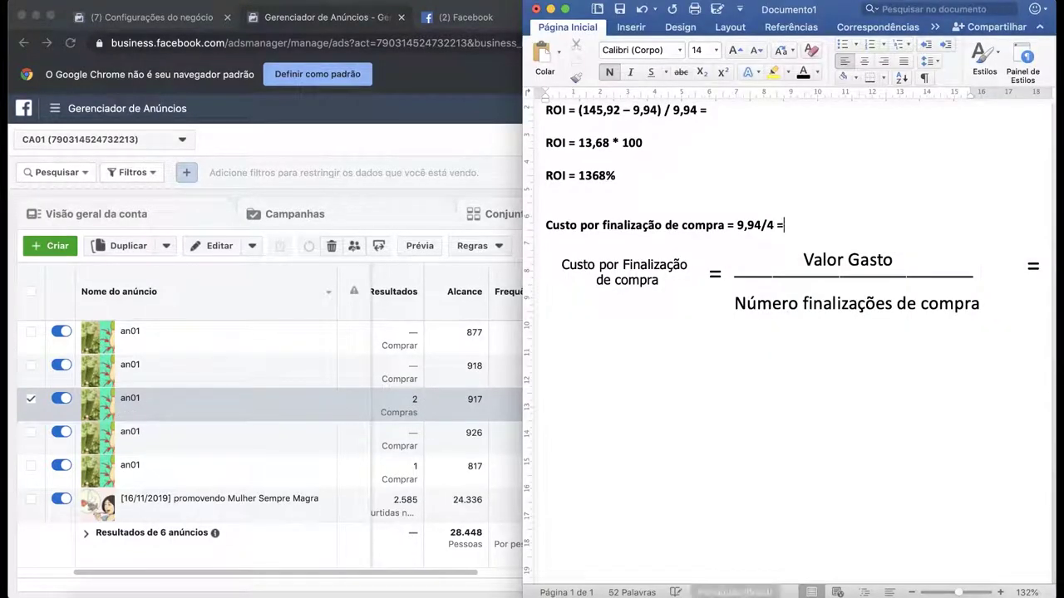
Step: Divide 9,94 by 4 in the Calculator
left_click(869, 591)
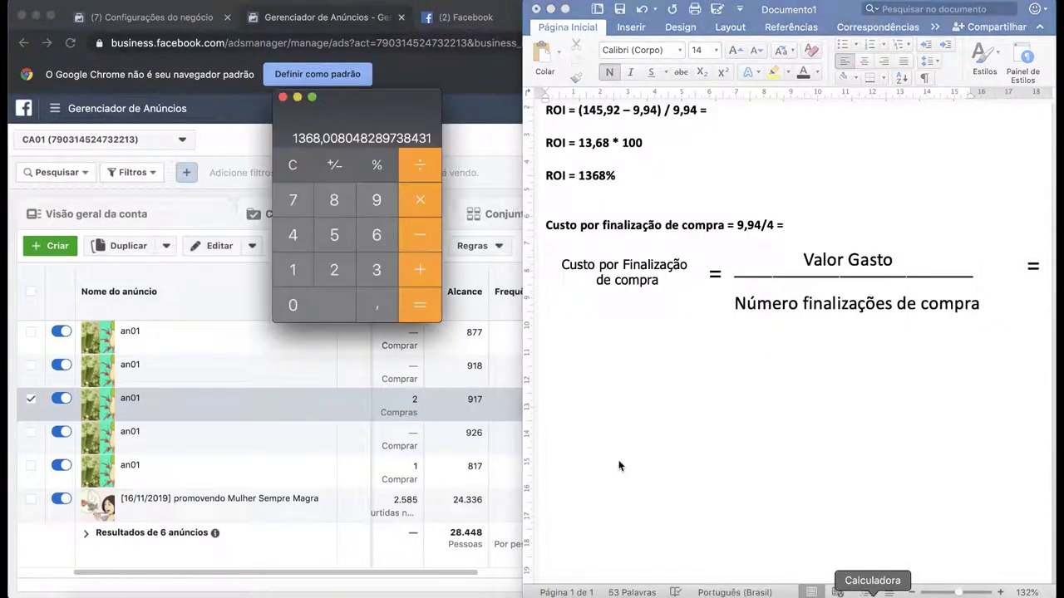
left_click(310, 174)
type("9,94")
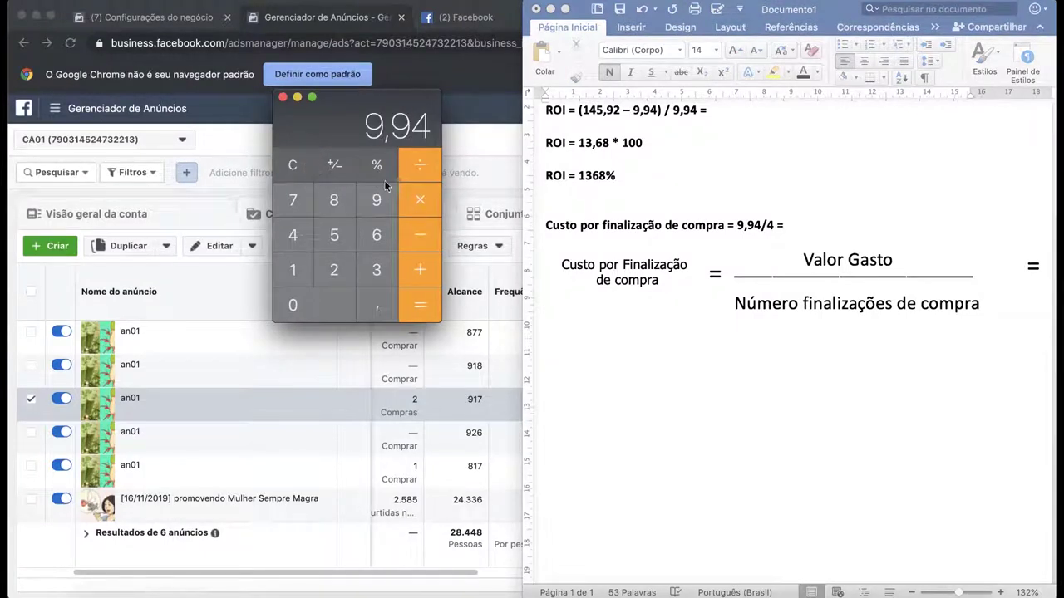
left_click(420, 171)
left_click(292, 235)
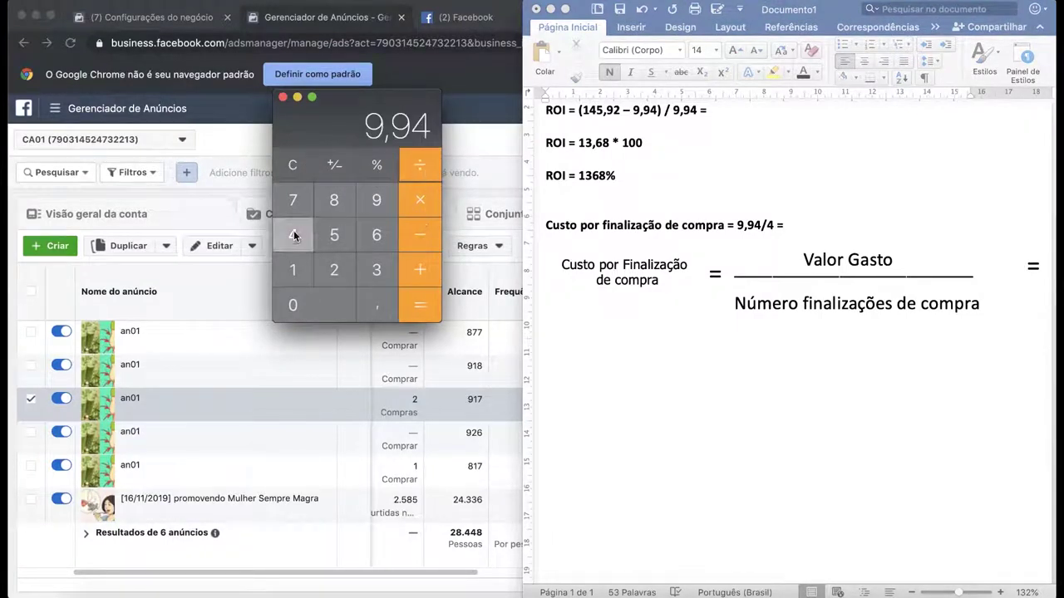
left_click(421, 307)
Step: Complete the checkout cost line in Word with the result "R$2,48"
left_click(816, 221)
type("2,48")
left_click(787, 224)
type("R$")
left_click(835, 226)
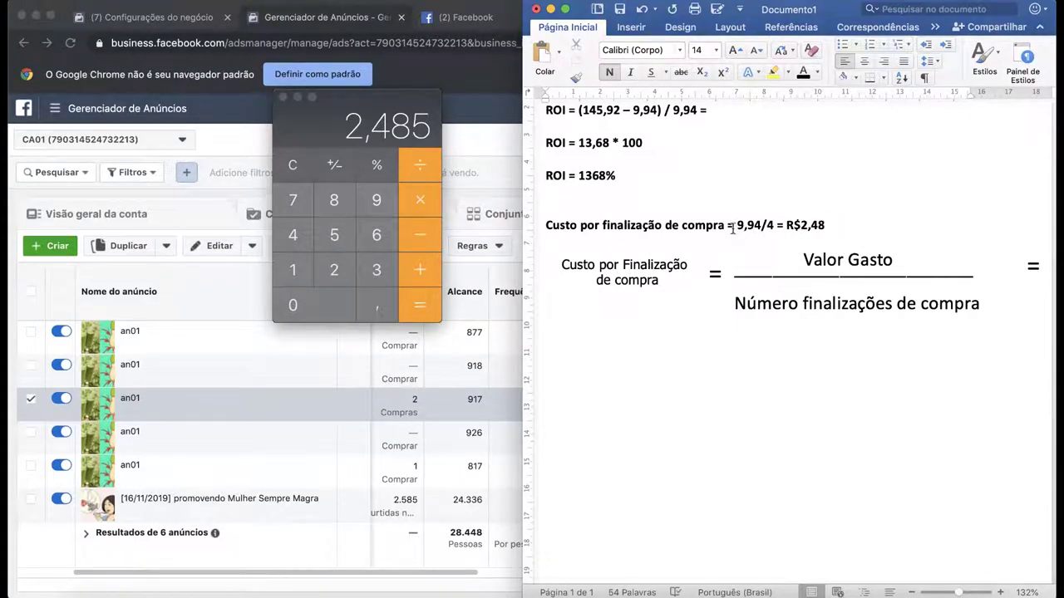
Step: Copy "Custo por finalização de compra =" onto a new line directly below the first checkout cost calculation
left_click_drag(731, 226, 540, 221)
key("super+c")
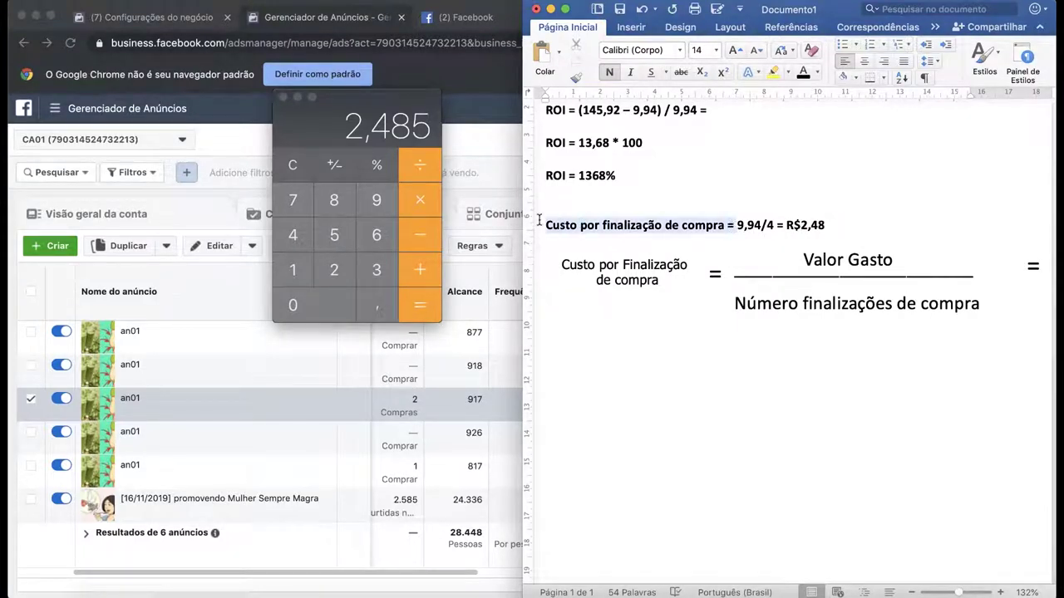
left_click(853, 246)
left_click(883, 225)
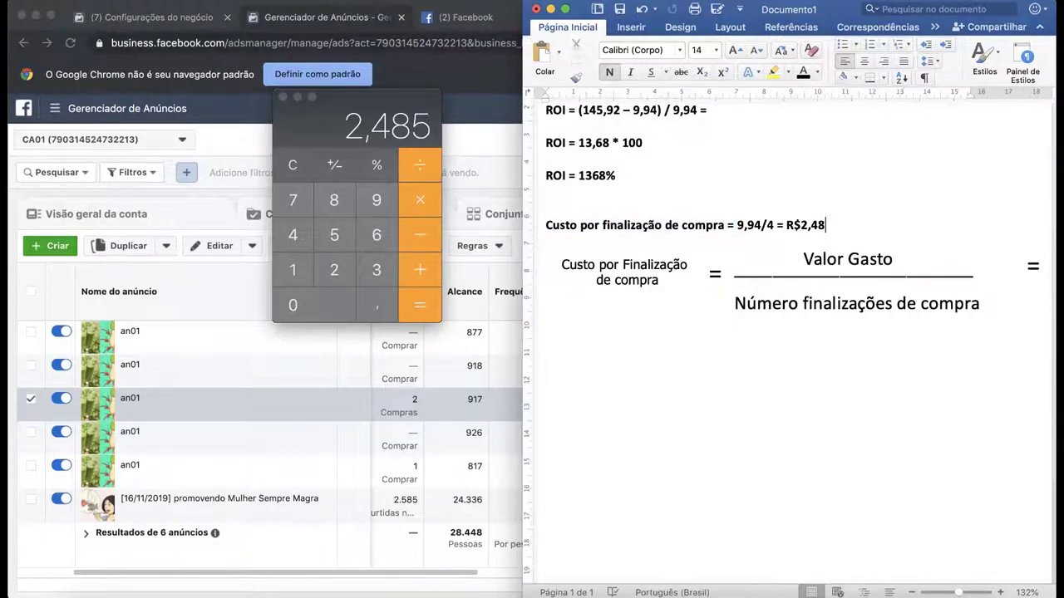
key("Return")
key("super+v")
type("=")
key("Return")
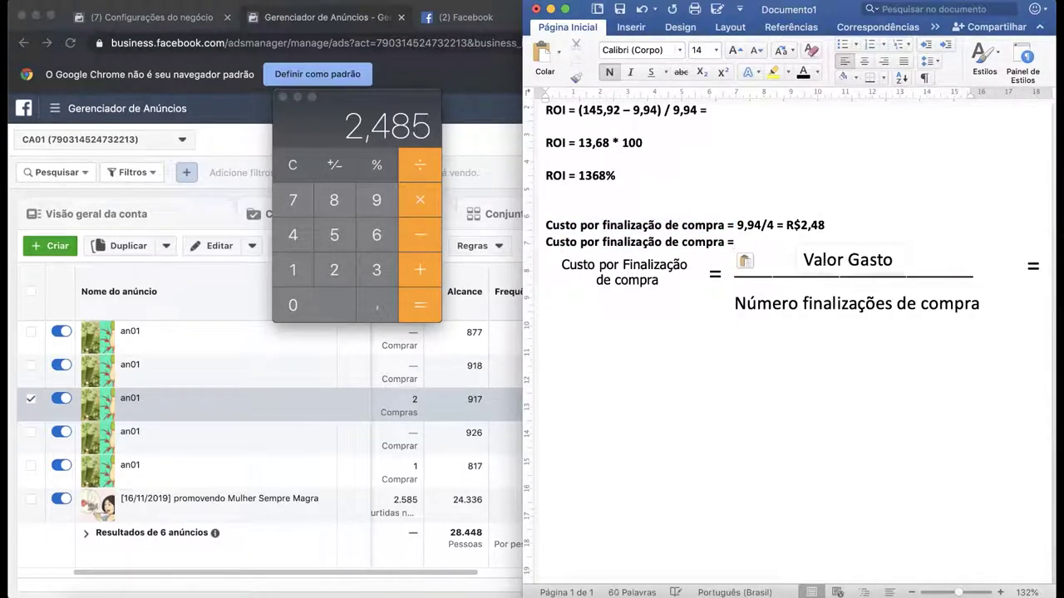
Step: Return to Chrome and examine the conversion breakdowns in the Resultados column for the an01 ads
key("super+Tab")
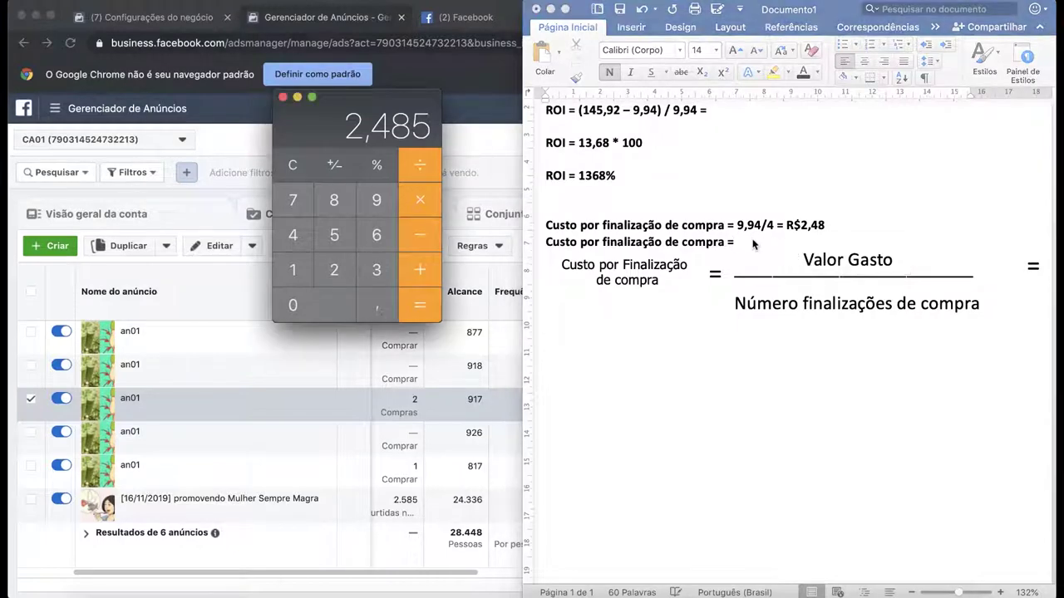
left_click(248, 142)
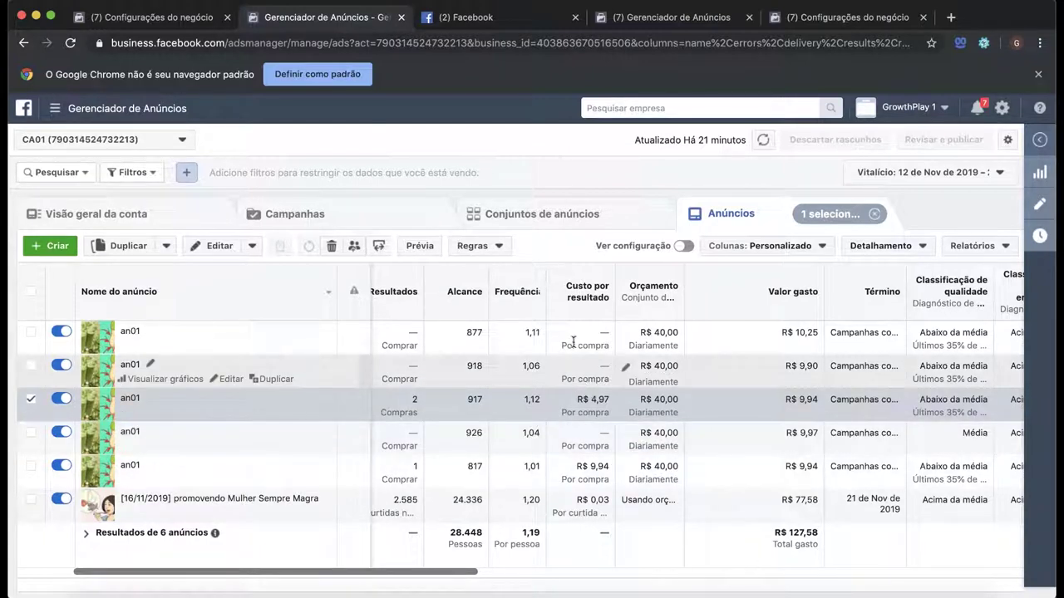
mouse_move(414, 330)
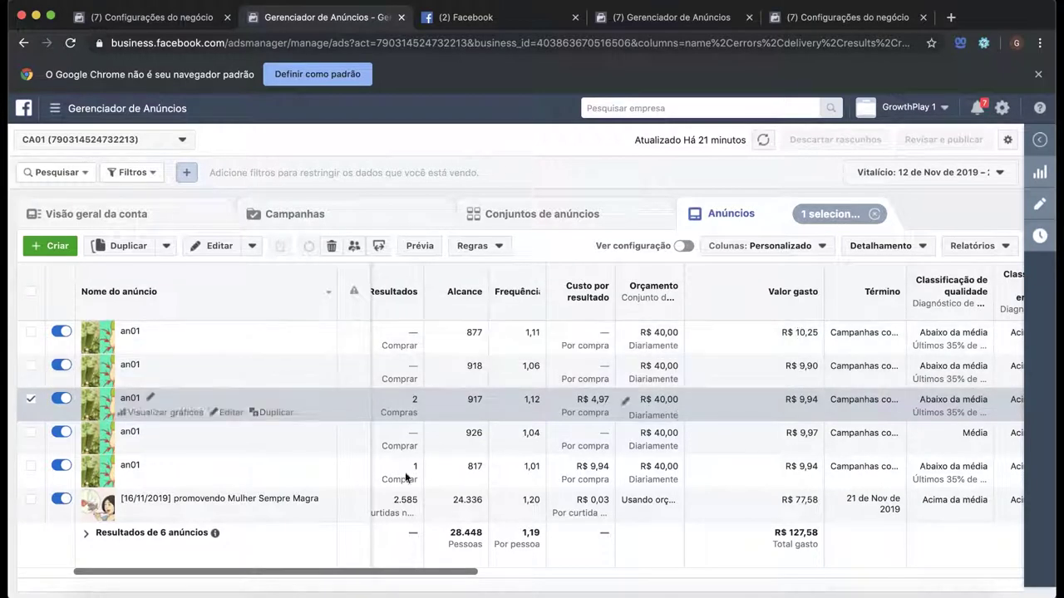
mouse_move(418, 403)
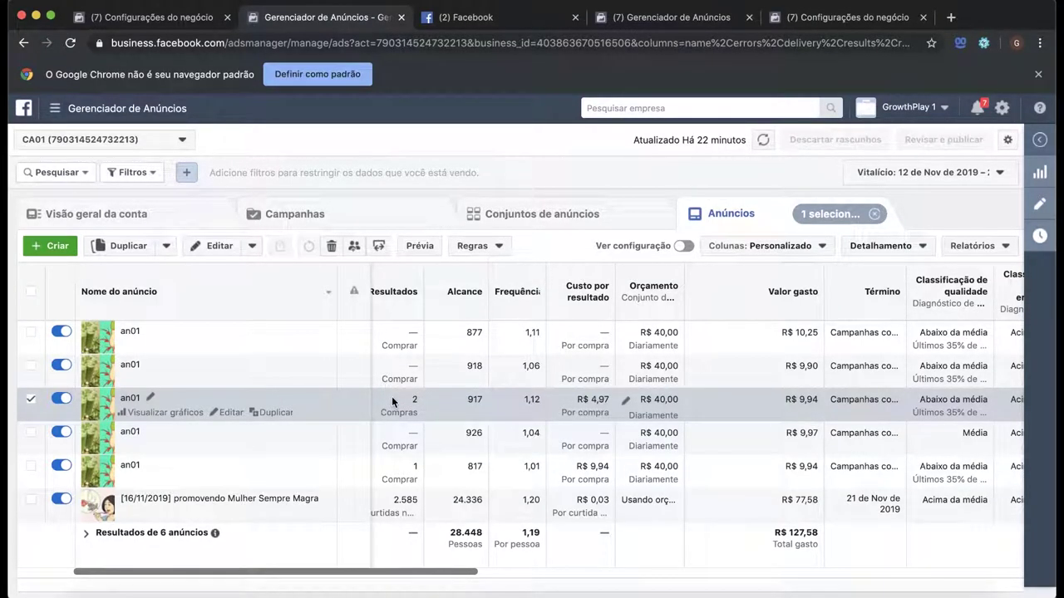
mouse_move(412, 434)
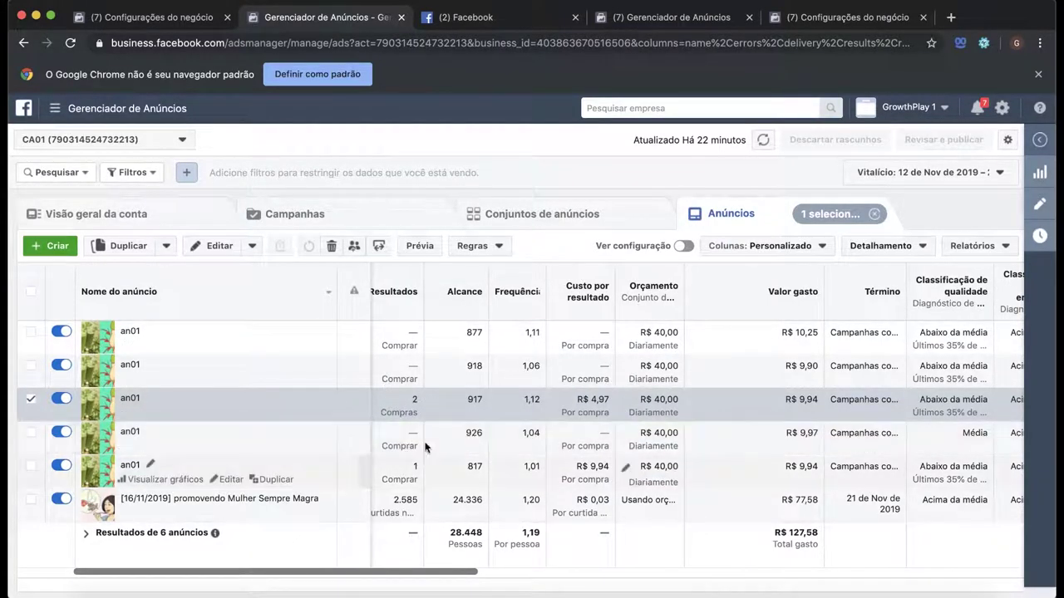
mouse_move(413, 331)
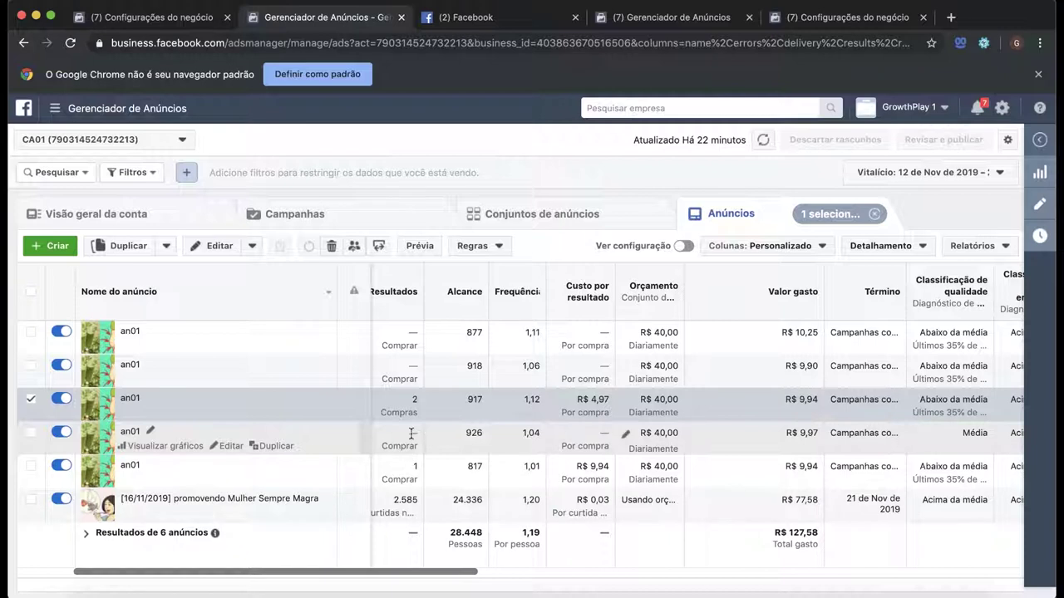
mouse_move(411, 432)
mouse_move(417, 471)
Step: Review the remaining ad metrics through the return on ad spend columns, checking back against the checkout cost lines in Word
scroll(817, 411, "right", 5)
scroll(789, 420, "right", 5)
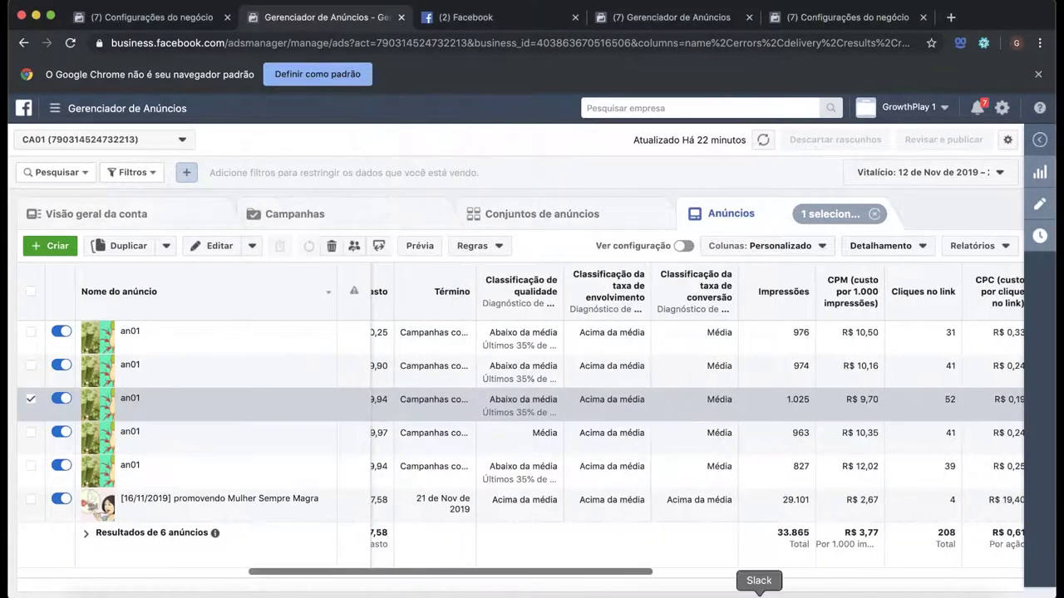
left_click(632, 590)
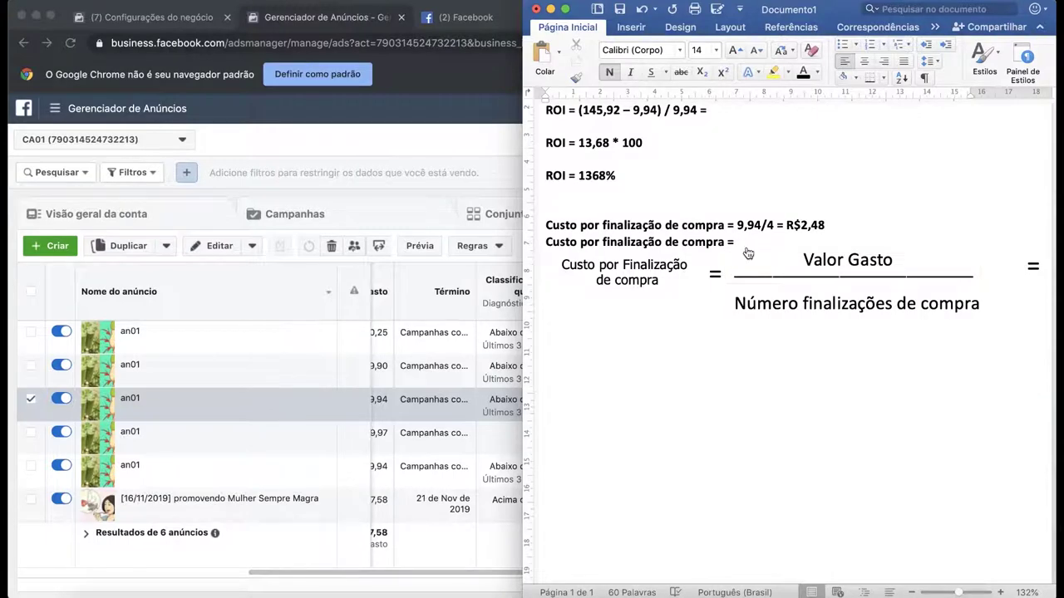
key("super+Tab")
scroll(752, 427, "right", 10)
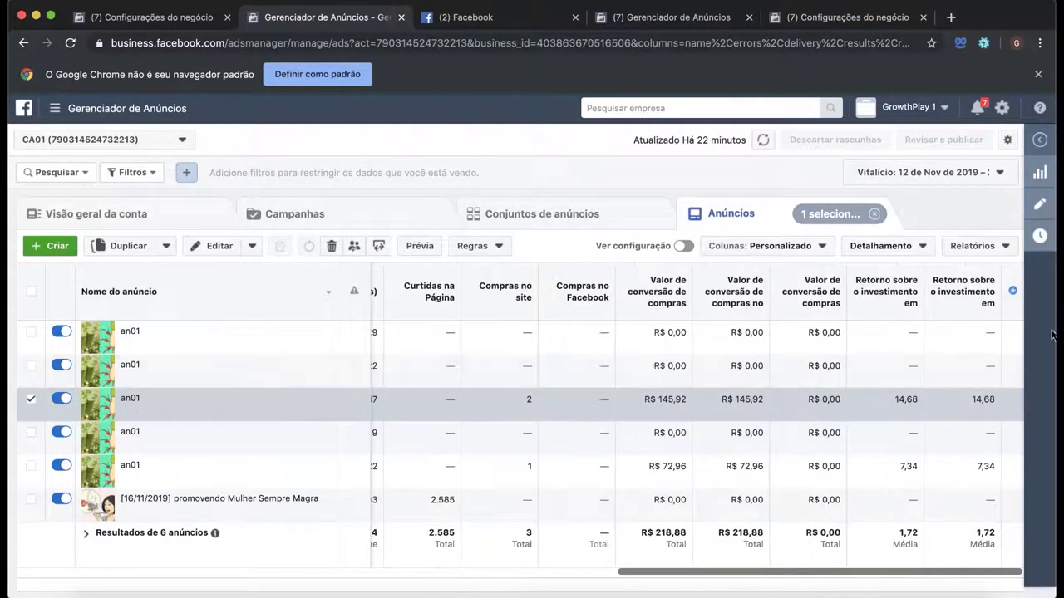
Step: Customize the ads table columns, searching for "final" and adding the Custo metric for Finalizações de compra iniciadas
left_click(1012, 291)
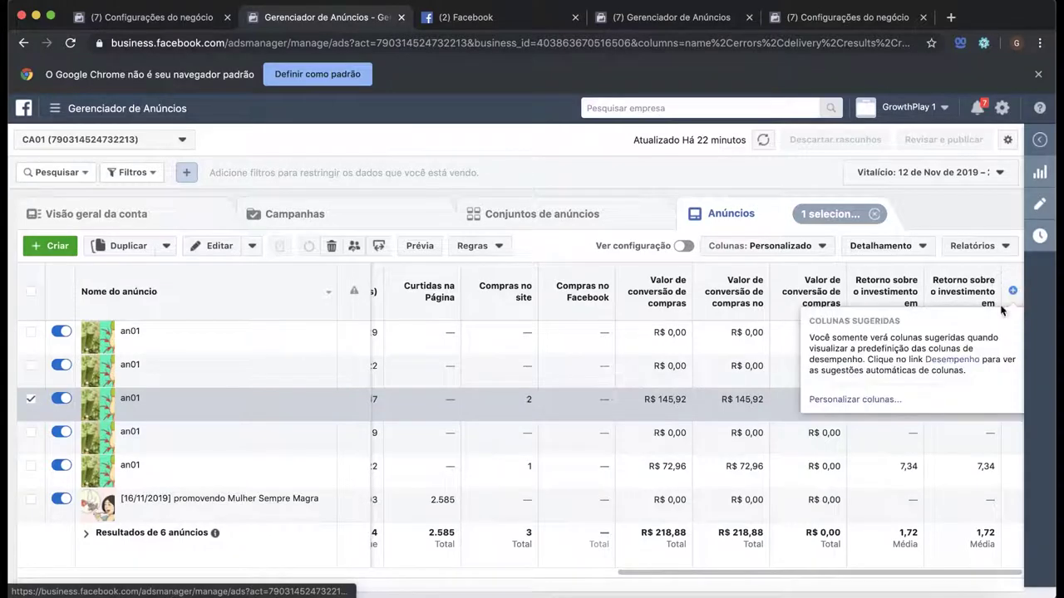
left_click(856, 400)
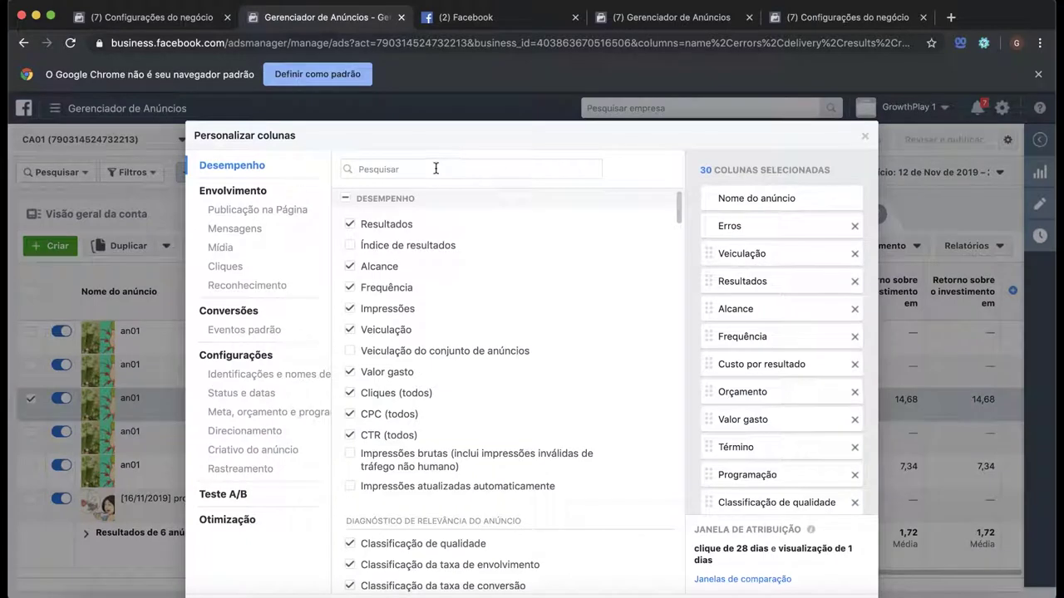
left_click(435, 168)
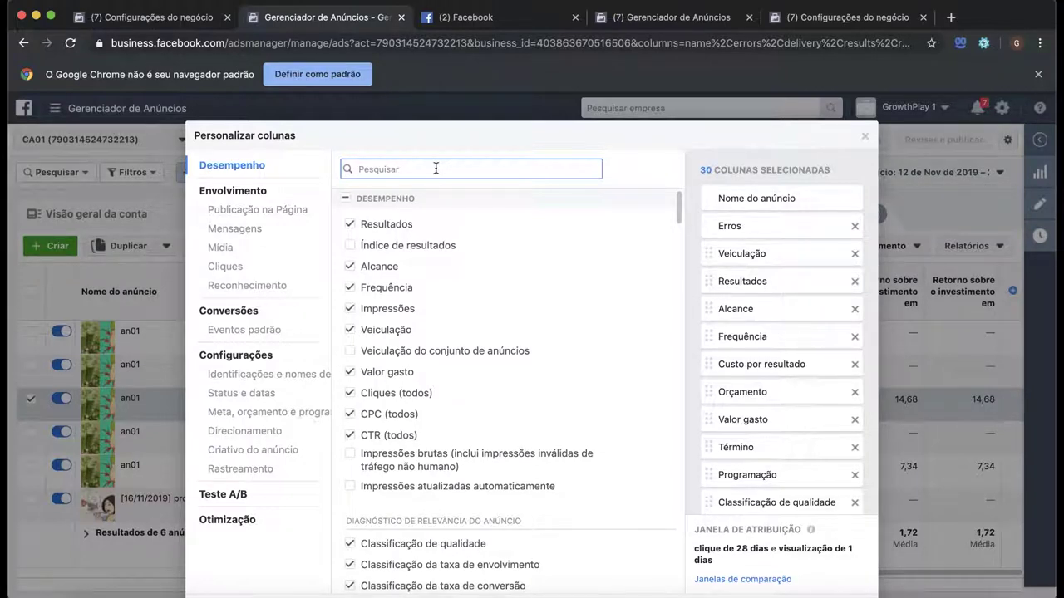
type("fe==")
key("BackSpace")
key("BackSpace")
key("BackSpace")
key("BackSpace")
type("fina")
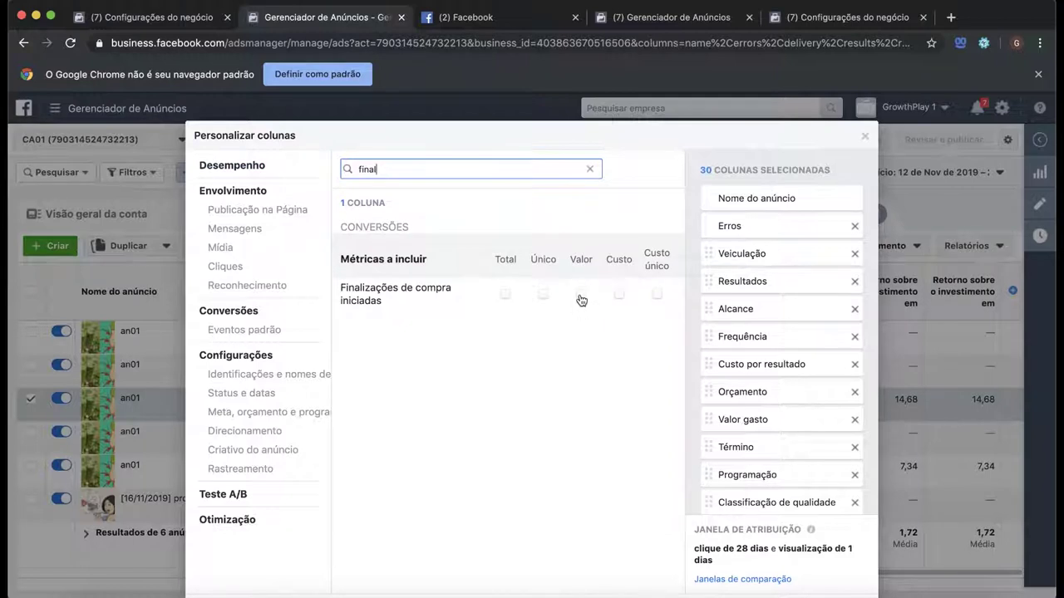
mouse_move(582, 300)
left_click(620, 294)
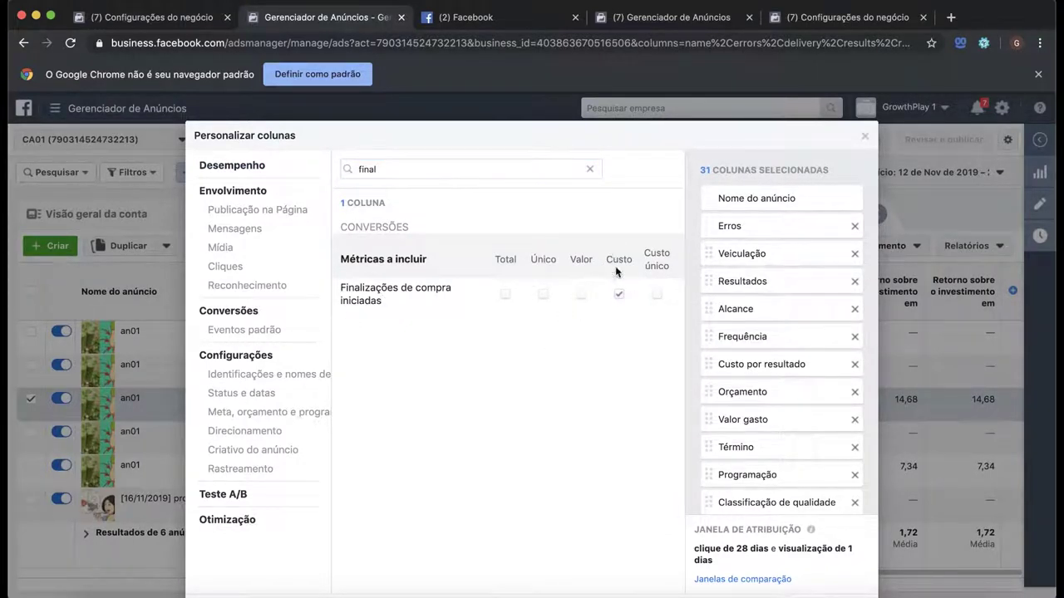
Step: Move the Custo por finalização de compra iniciada column between Frequência and Custo por resultado, and apply the column changes
scroll(712, 385, "down", 10)
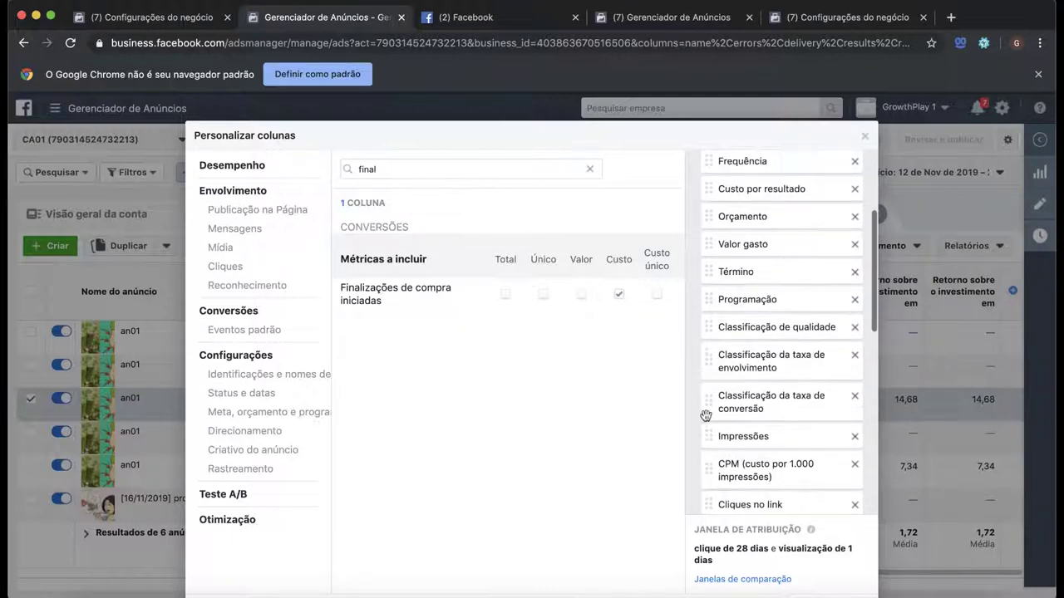
scroll(686, 444, "down", 2)
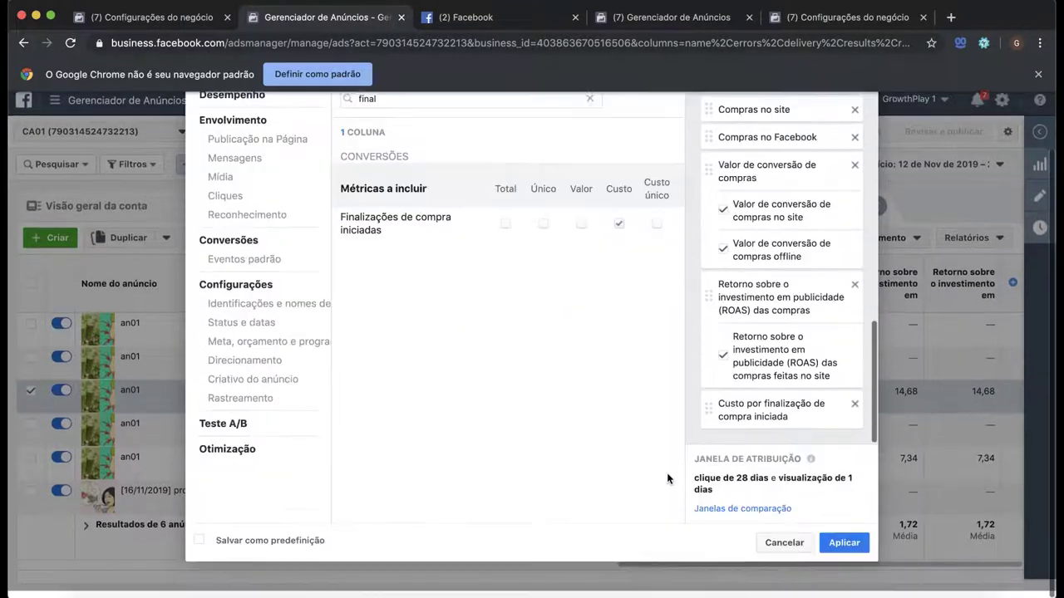
scroll(770, 422, "up", 6)
scroll(980, 330, "up", 1)
scroll(981, 327, "up", 1)
scroll(764, 380, "up", 2)
scroll(766, 349, "down", 10)
left_click_drag(739, 476, 737, 391)
scroll(669, 433, "down", 2)
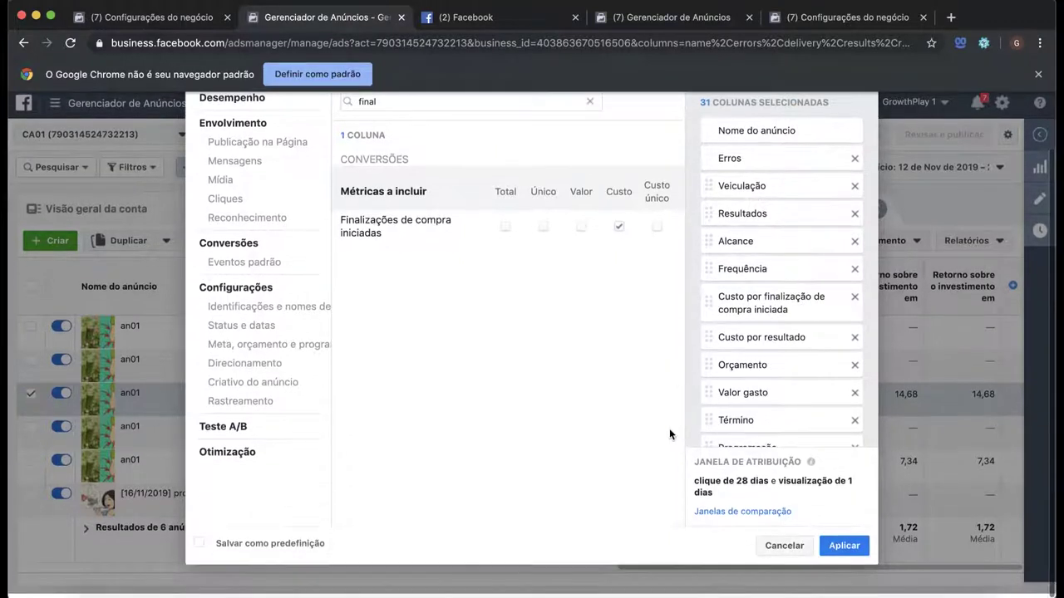
left_click(845, 552)
left_click(849, 552)
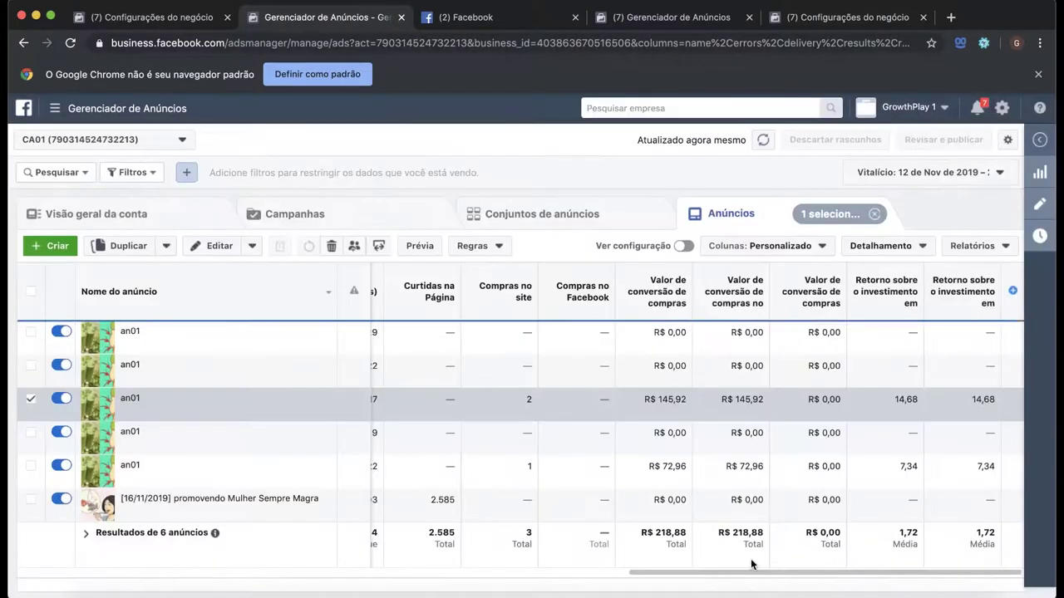
Step: Compare the an01 ads' cost per initiated checkout with their conversion breakdowns, cost per result, quality rankings and link click metrics
left_click_drag(703, 574, 111, 570)
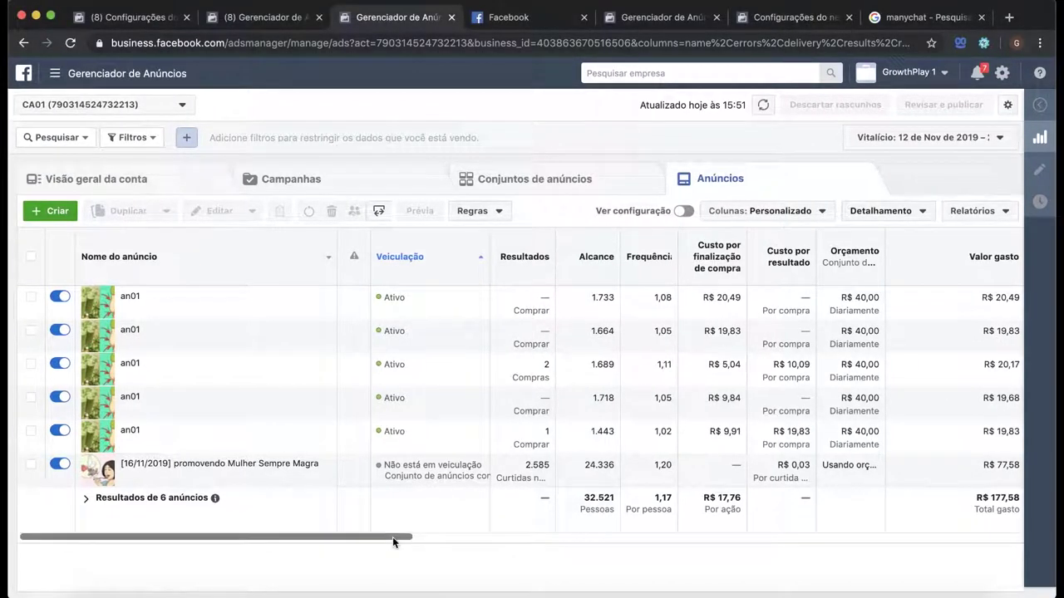
mouse_move(392, 537)
left_mouse_down()
mouse_move(415, 542)
mouse_move(392, 549)
left_mouse_up()
left_click_drag(392, 538, 403, 541)
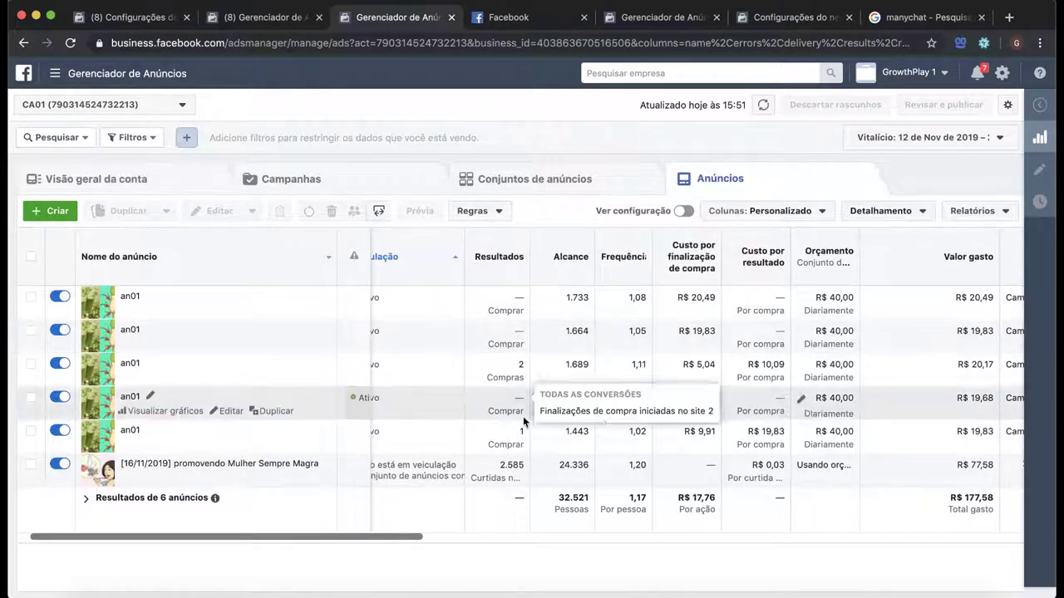
mouse_move(525, 374)
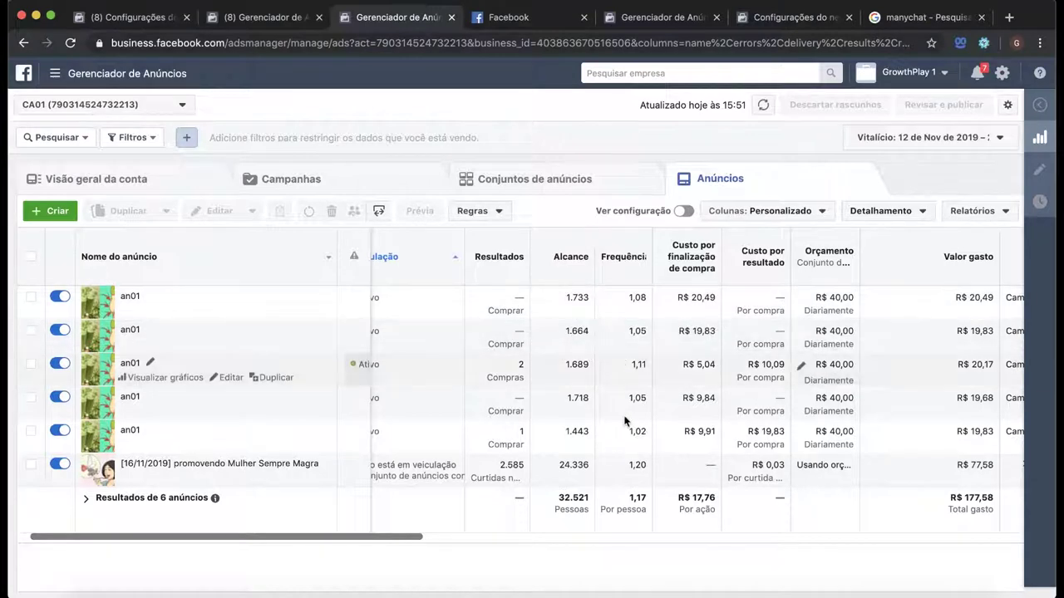
left_click_drag(414, 538, 449, 538)
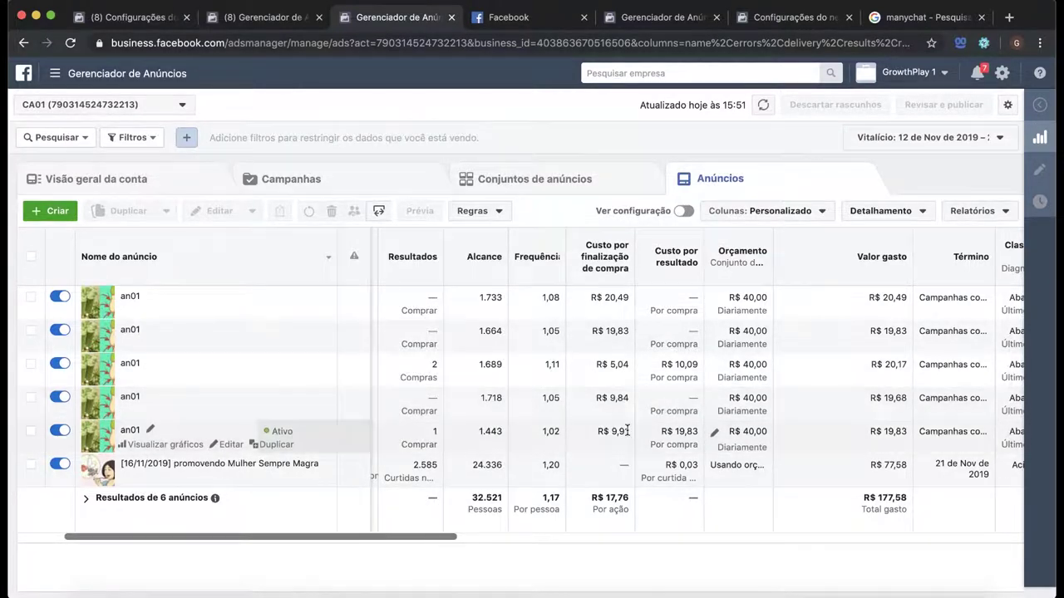
scroll(819, 418, "right", 2)
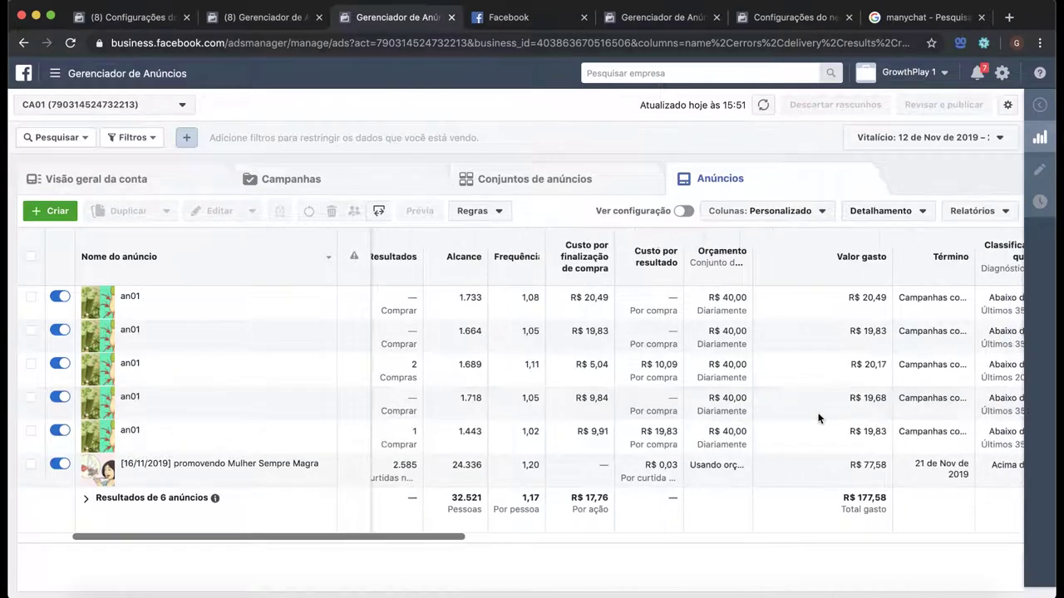
scroll(818, 418, "right", 15)
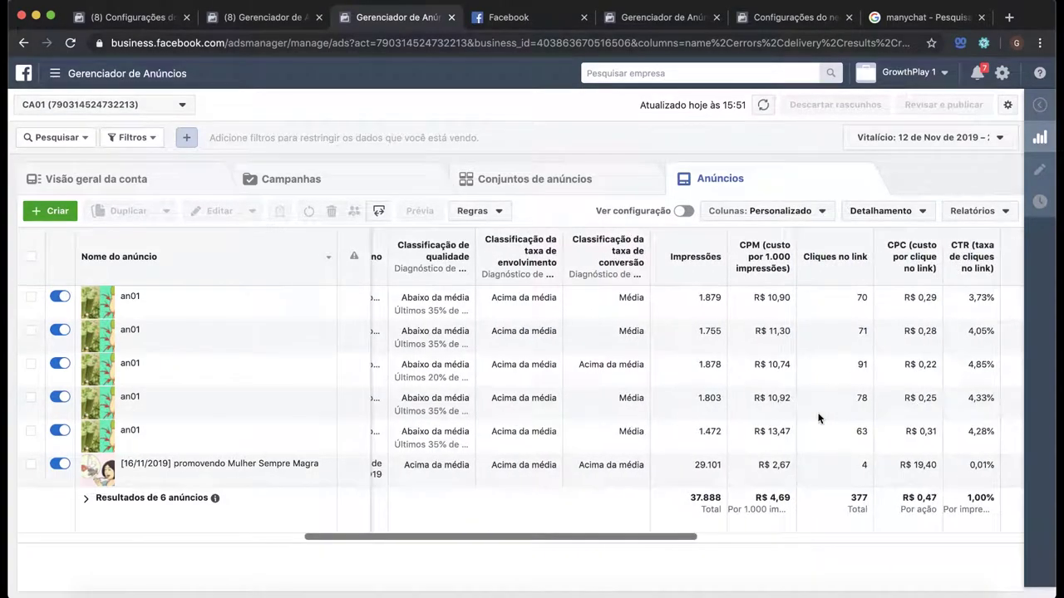
scroll(895, 357, "right", 2)
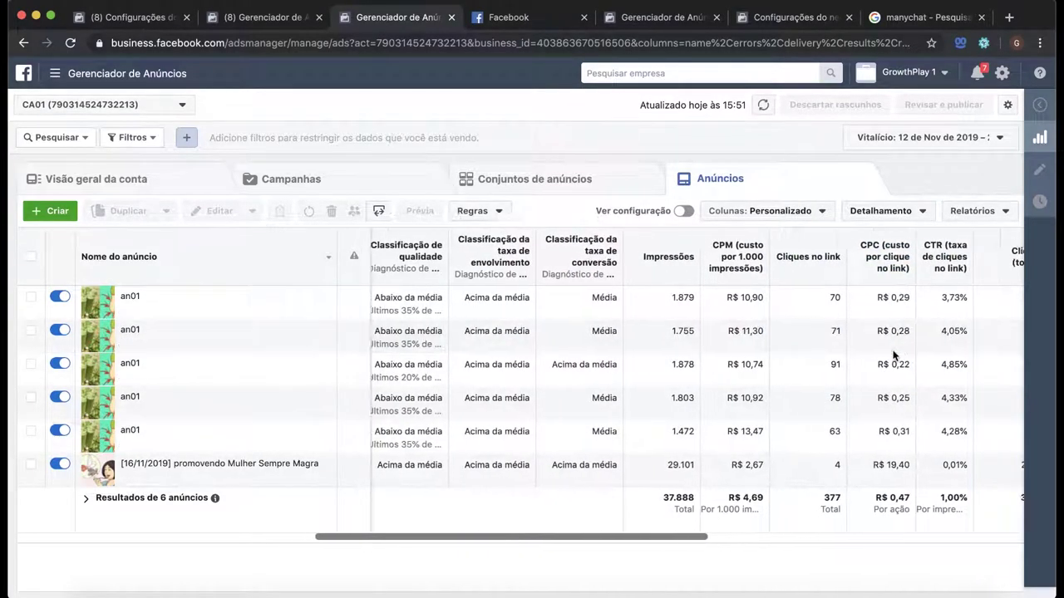
scroll(709, 382, "left", 10)
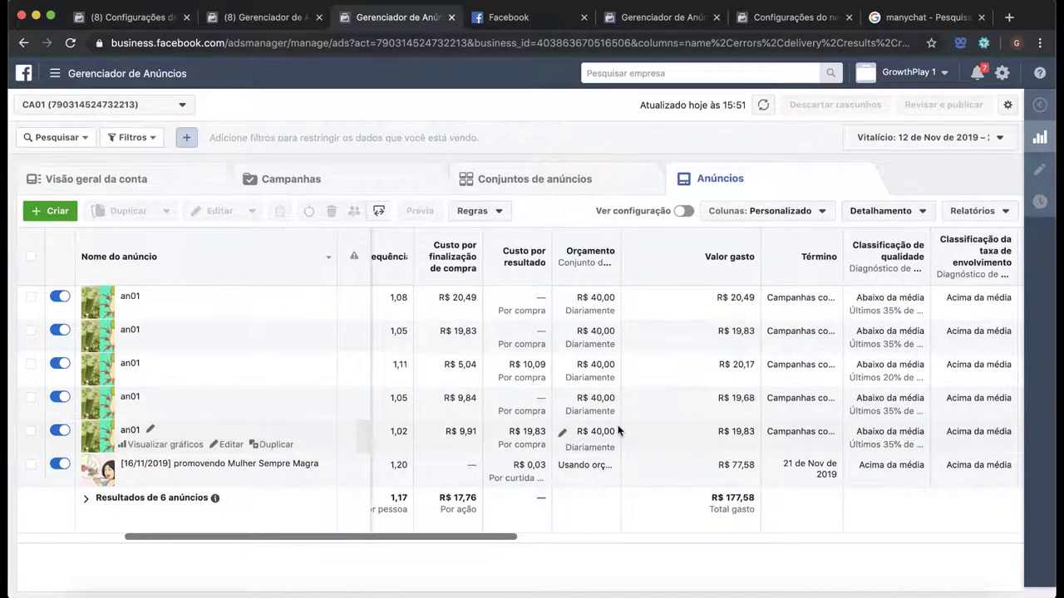
scroll(624, 430, "left", 2)
scroll(619, 429, "left", 1)
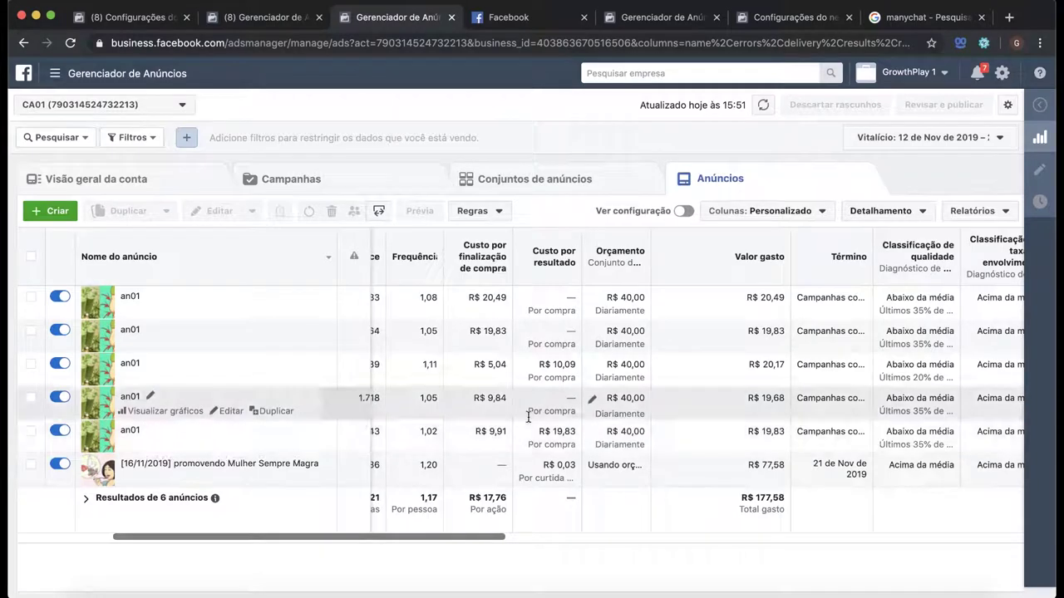
scroll(516, 423, "left", 5)
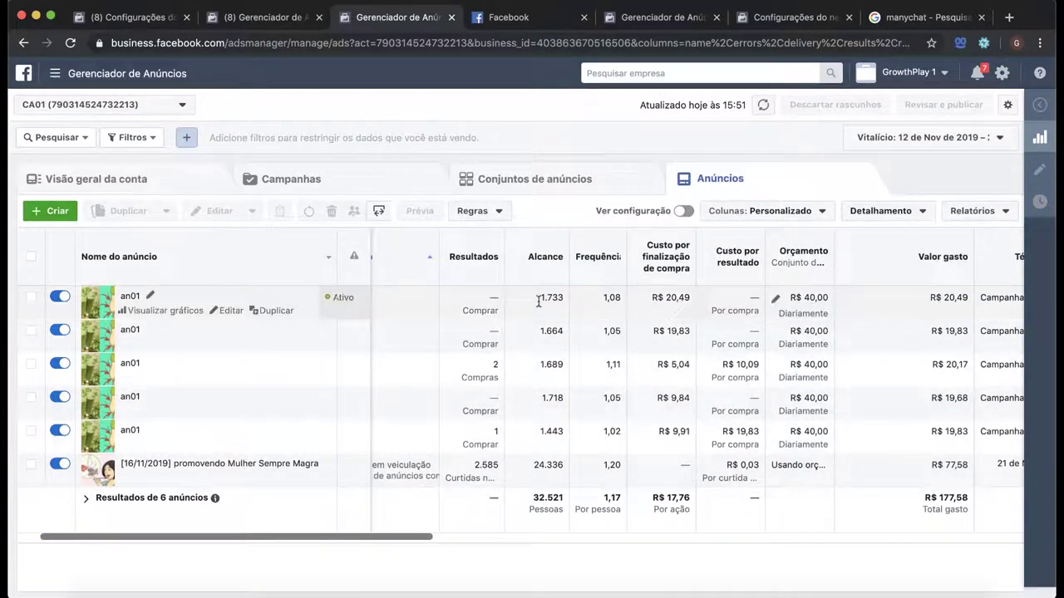
mouse_move(494, 334)
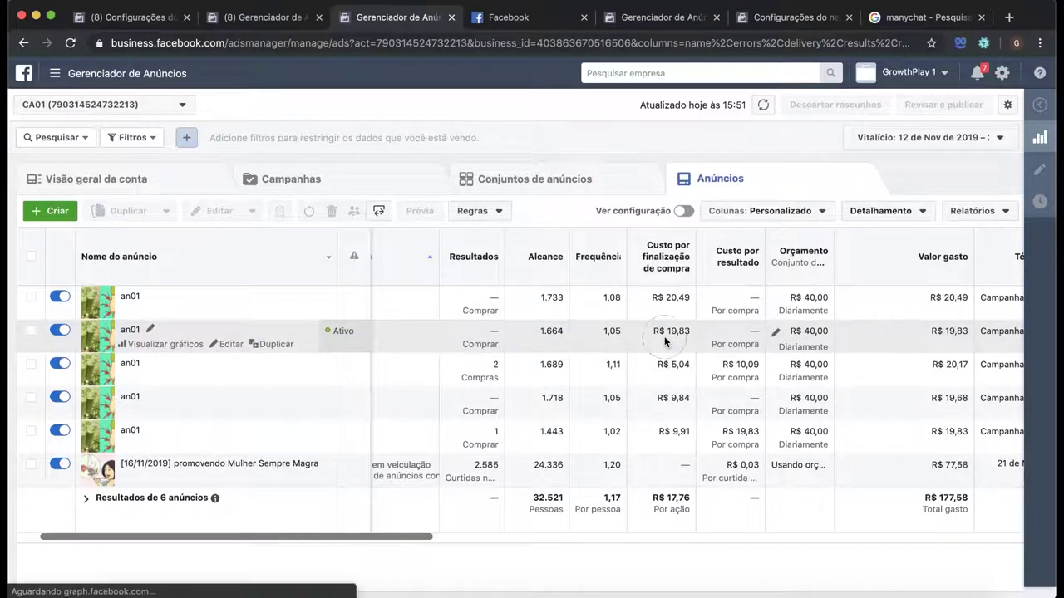
Step: Deactivate the two an01 ads costing R$ 20,49 and R$ 19,83 per initiated checkout, publish the change, and clear the selection
left_click(30, 330)
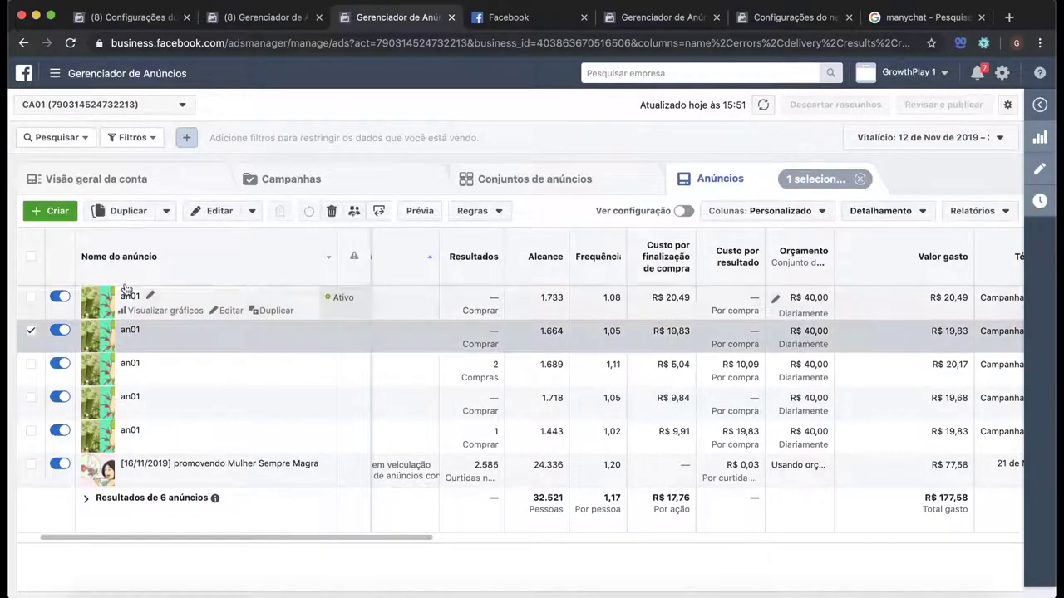
left_click(31, 296)
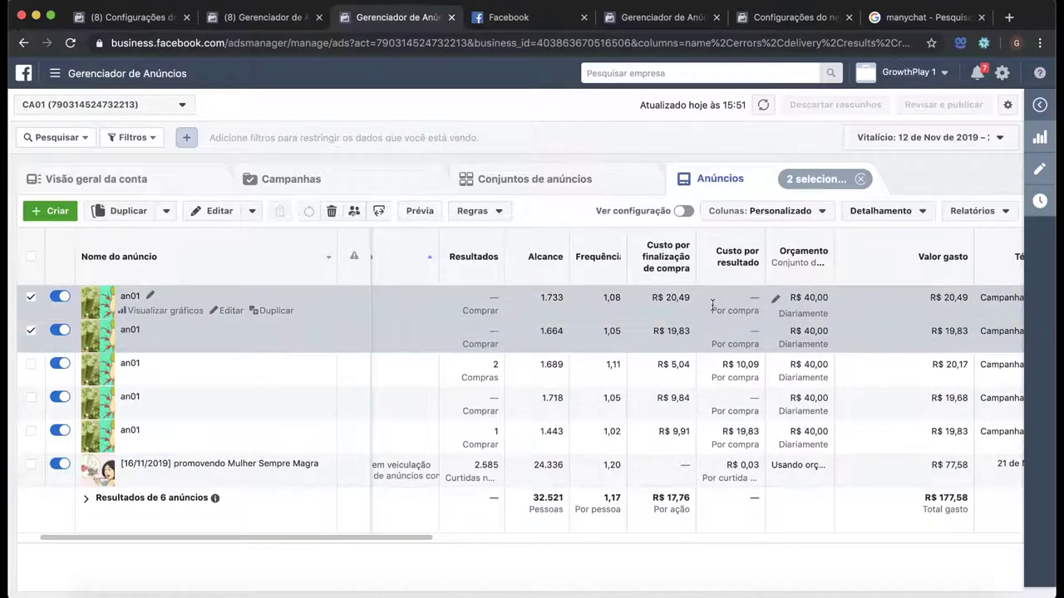
scroll(506, 308, "left", 1)
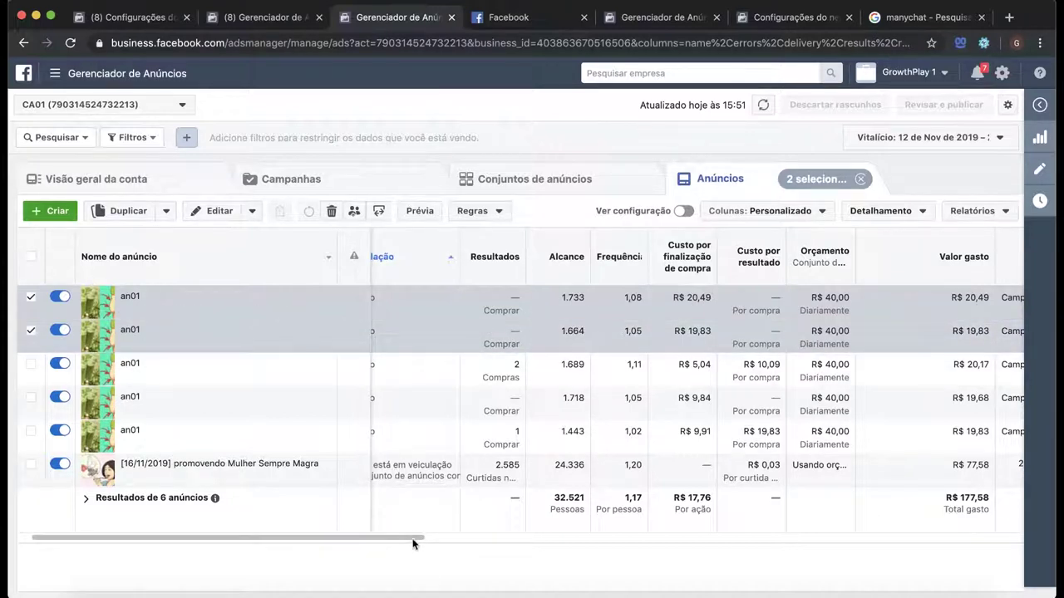
scroll(368, 541, "left", 3)
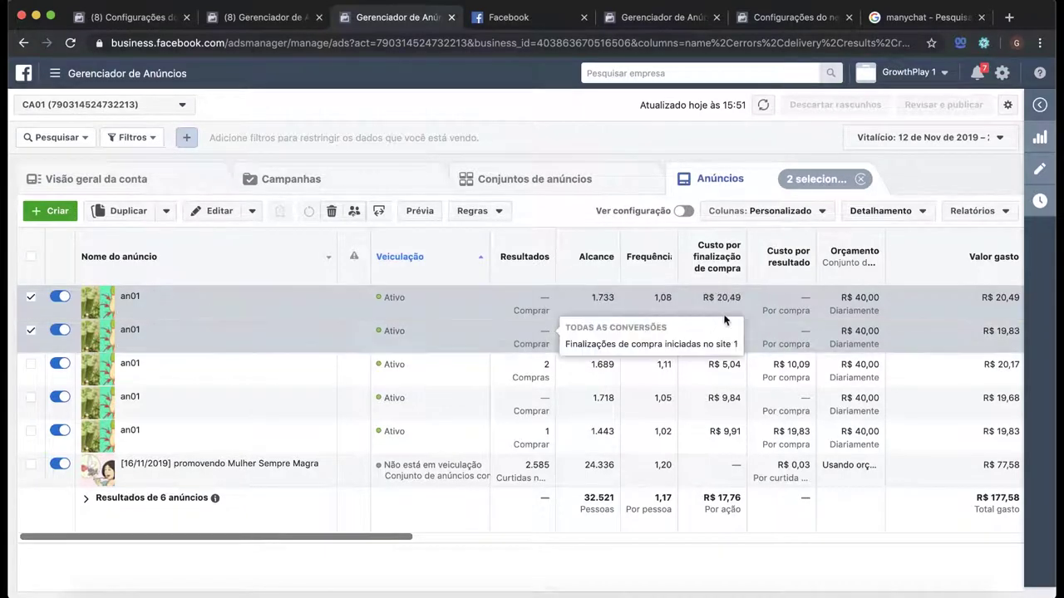
scroll(522, 317, "right", 3)
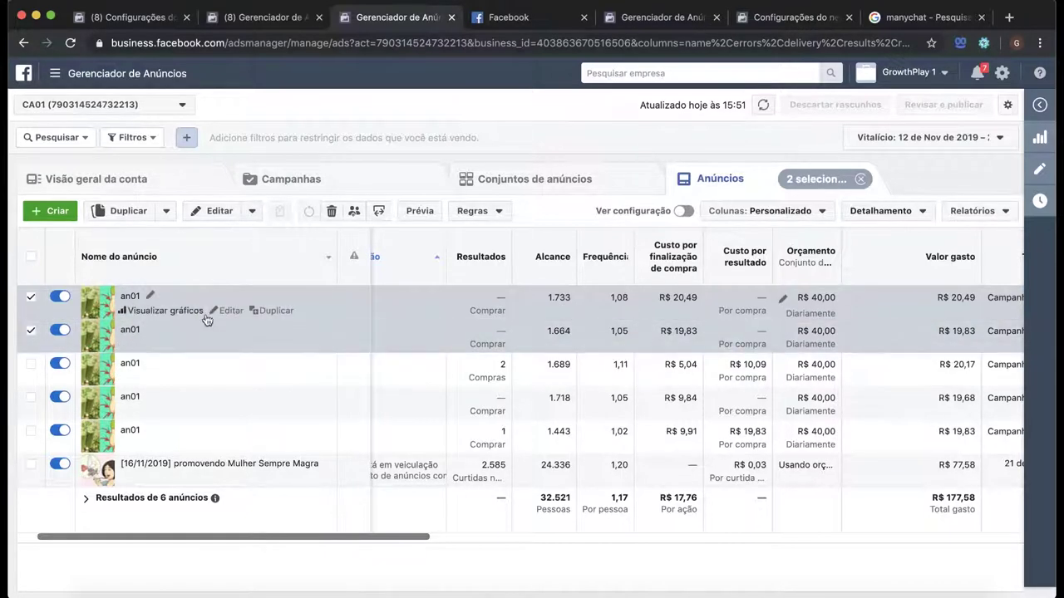
left_click(253, 213)
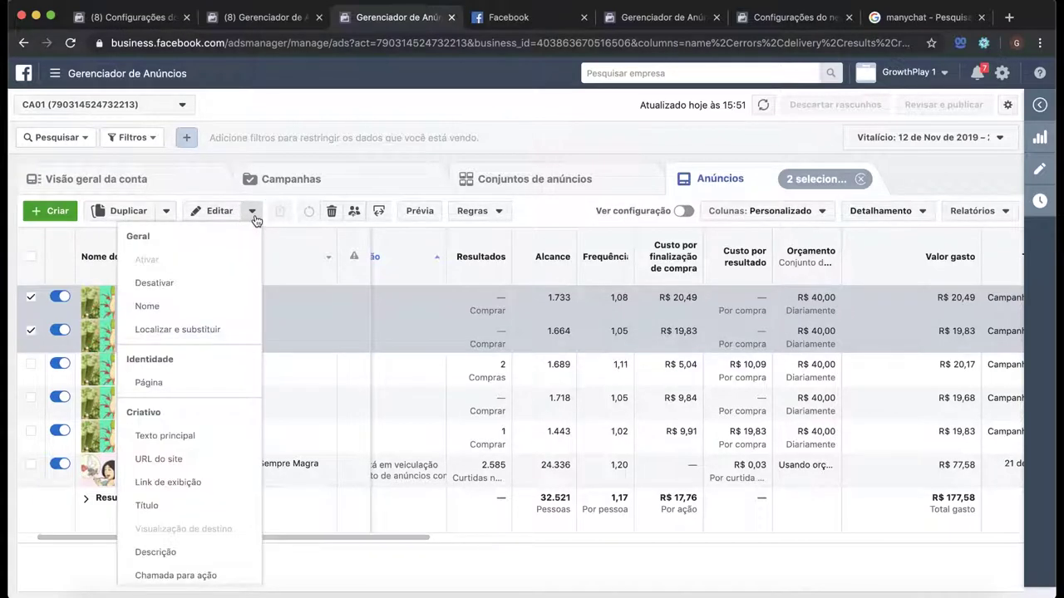
left_click(176, 291)
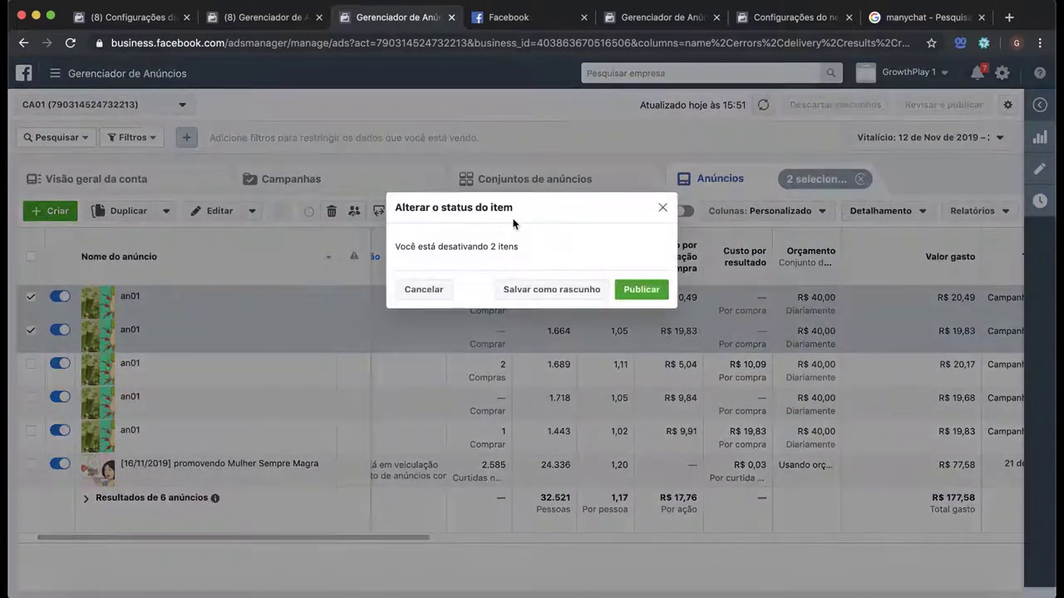
left_click(643, 295)
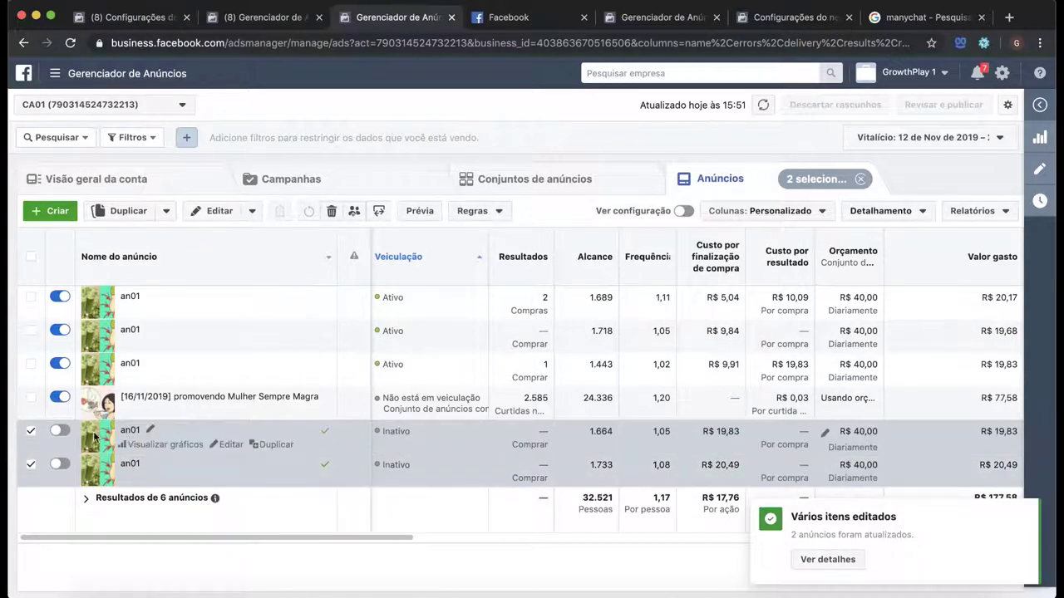
left_click(31, 430)
left_click(32, 464)
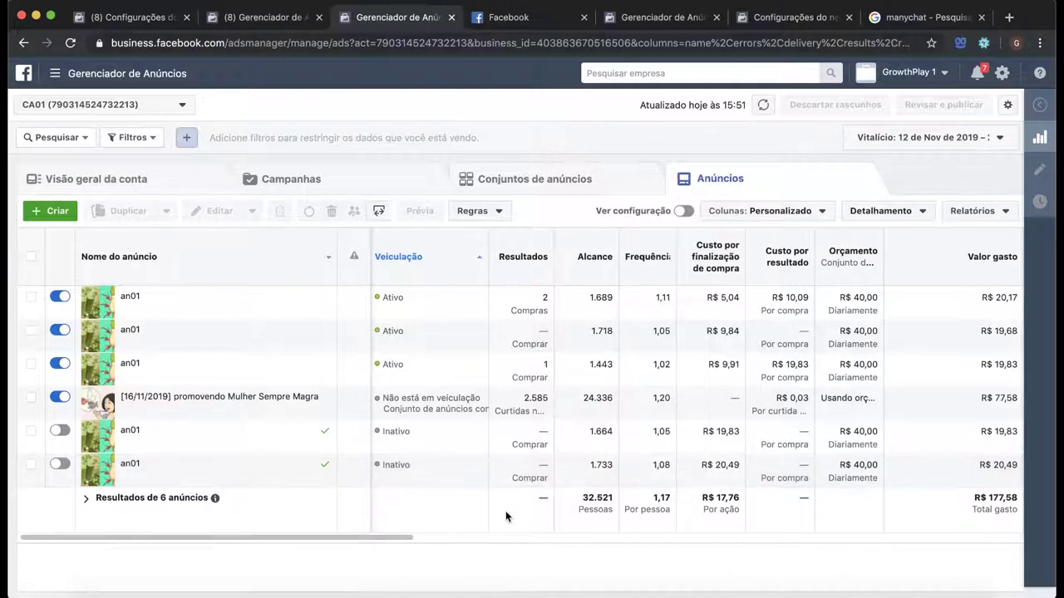
Step: Review results, checkout cost, cost per result and amount spent for the an01 ads still active against the deactivated ones
left_click_drag(405, 536, 413, 558)
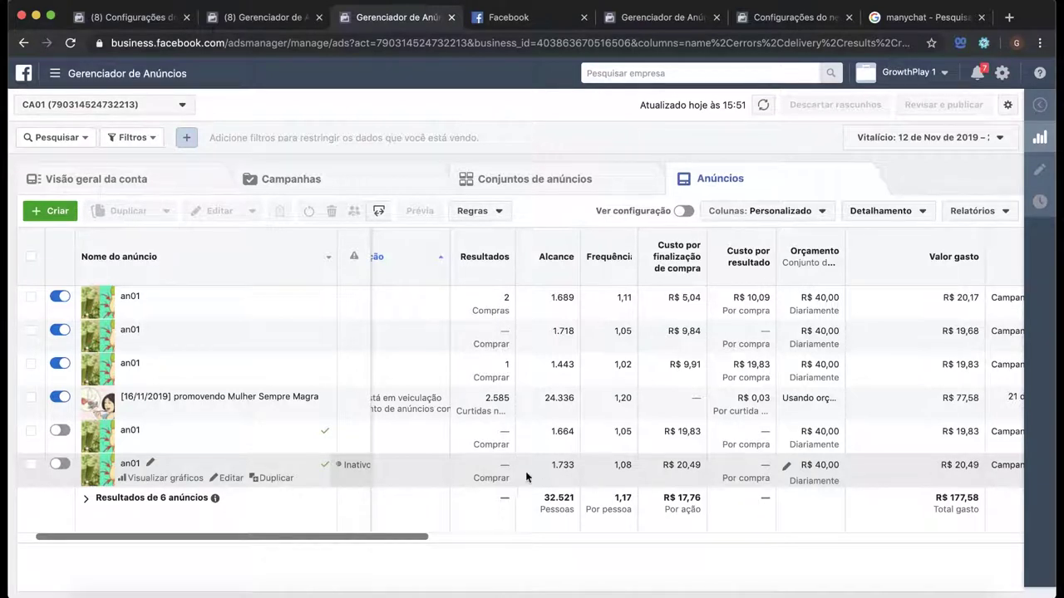
left_click_drag(416, 542, 462, 544)
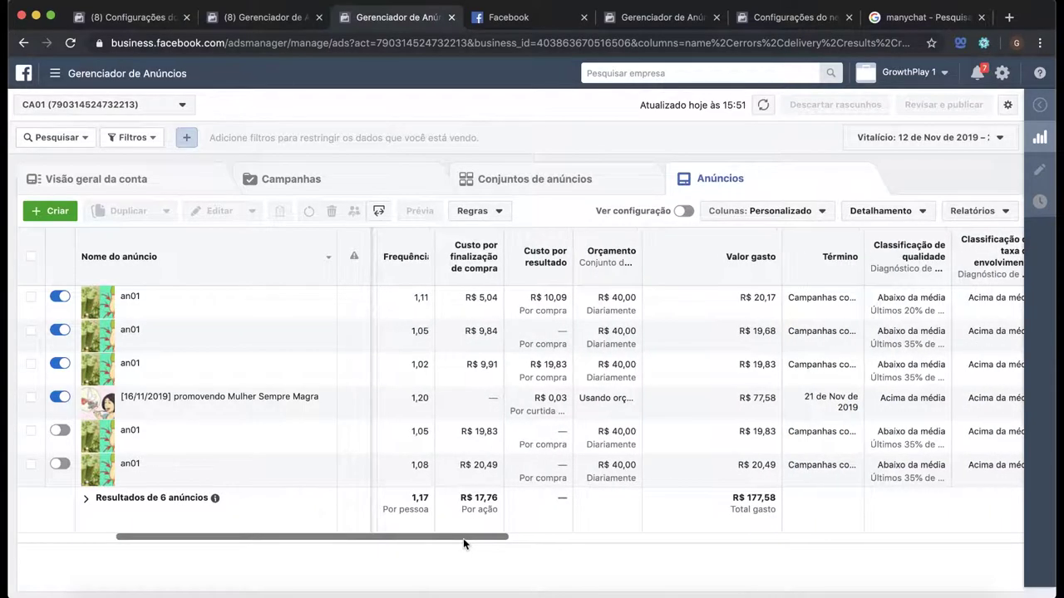
mouse_move(463, 539)
left_mouse_down()
mouse_move(396, 541)
mouse_move(458, 541)
left_mouse_up()
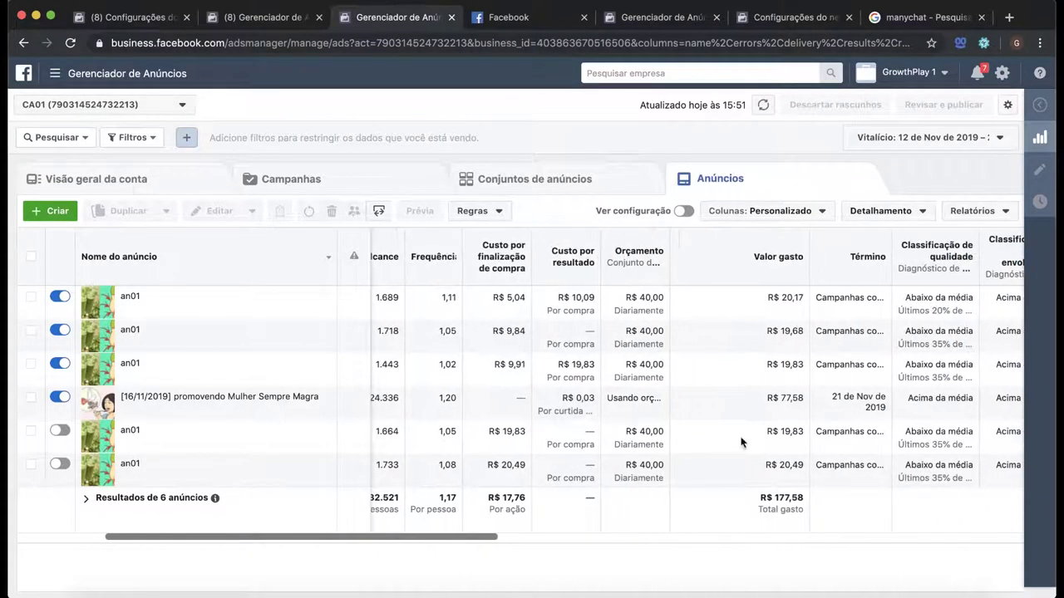
left_click_drag(485, 538, 323, 540)
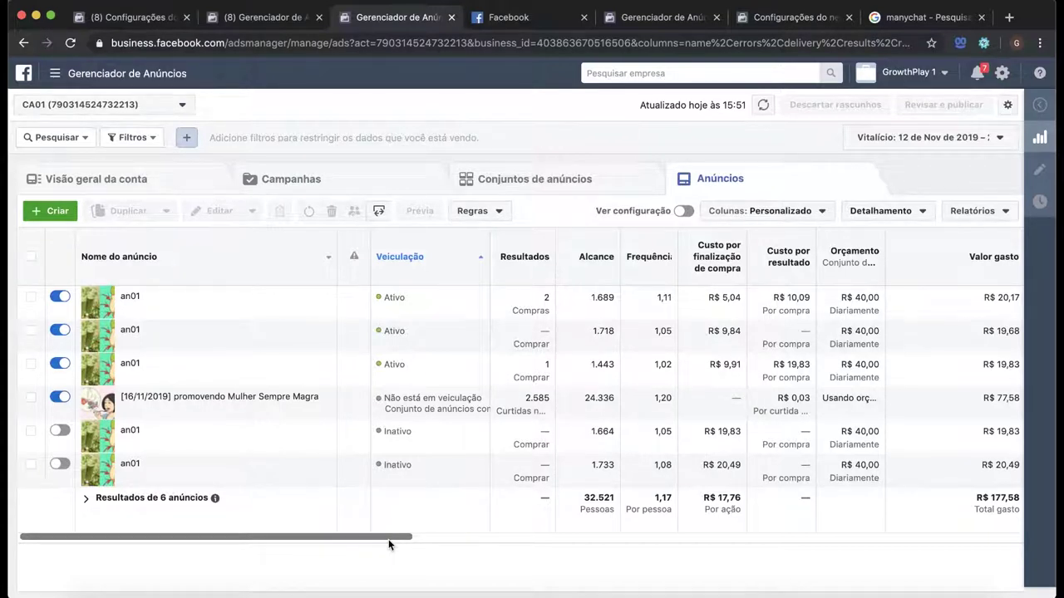
left_click_drag(388, 539, 413, 538)
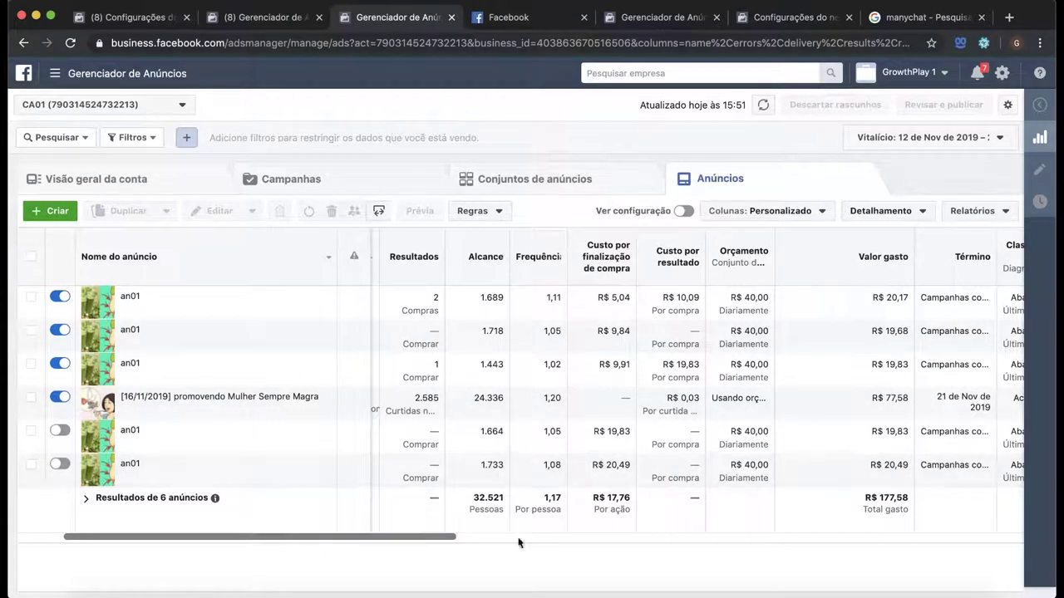
left_click_drag(299, 537, 233, 538)
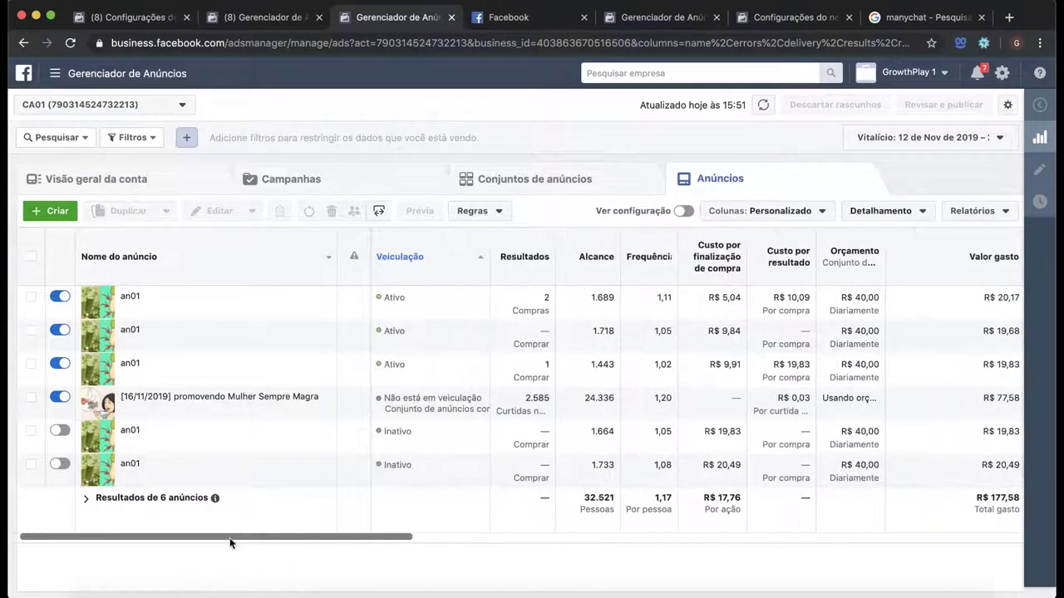